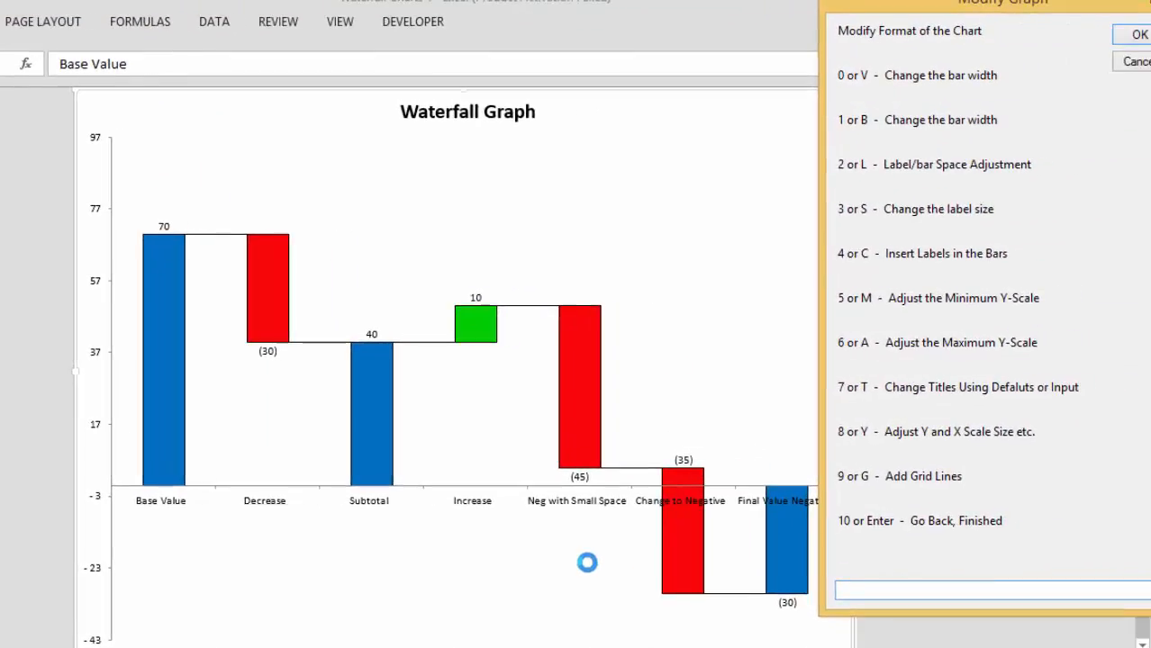
# Step: Widen the bars of the waterfall graph with the macro's bar width adjustment and exit the modification program
pyautogui.write('1')
pyautogui.press('Return')
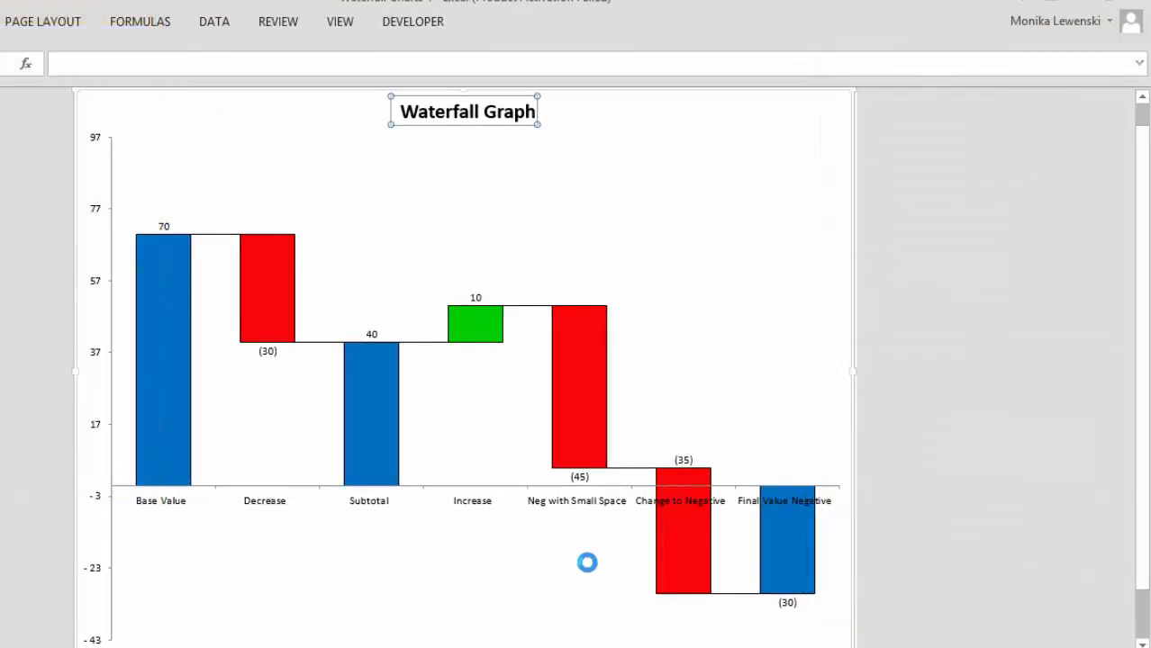
pyautogui.write('4')
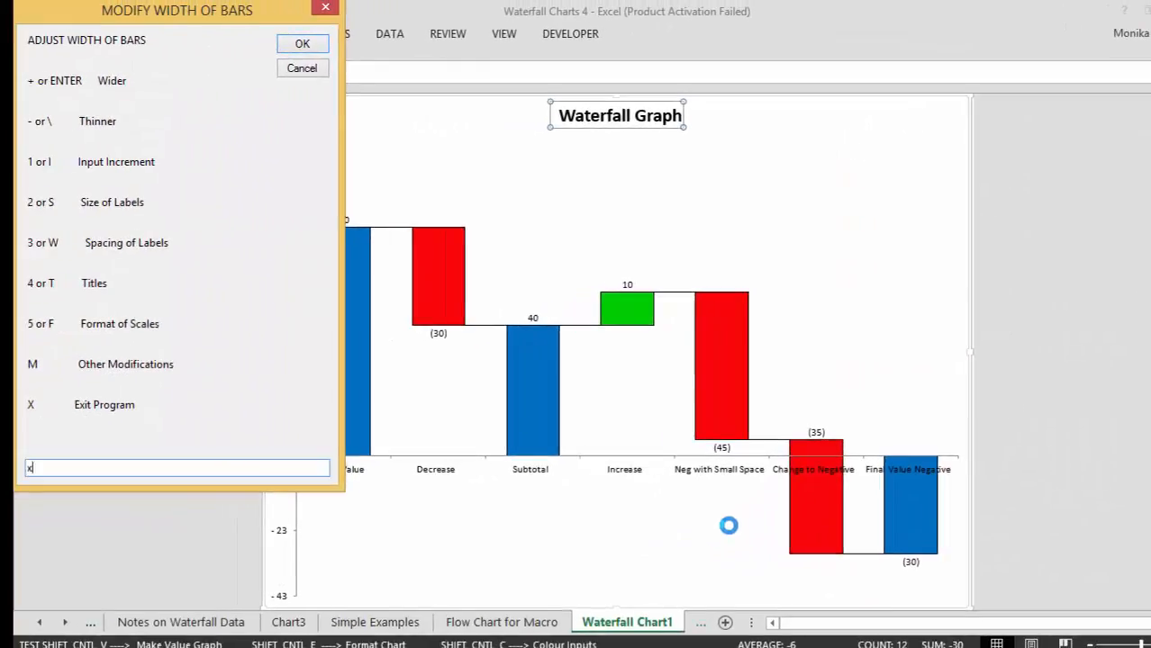
pyautogui.press('Return')
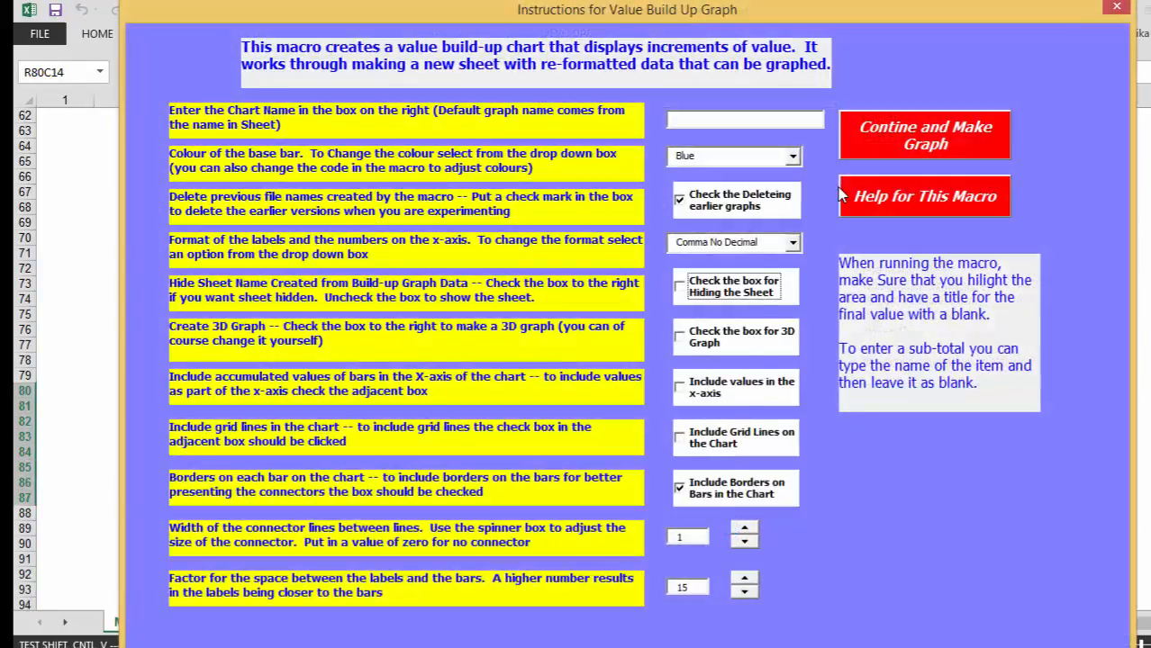
# Step: Generate the waterfall graph from the value build-up macro form, open its graph modification options and finish there
pyautogui.click(897, 151)
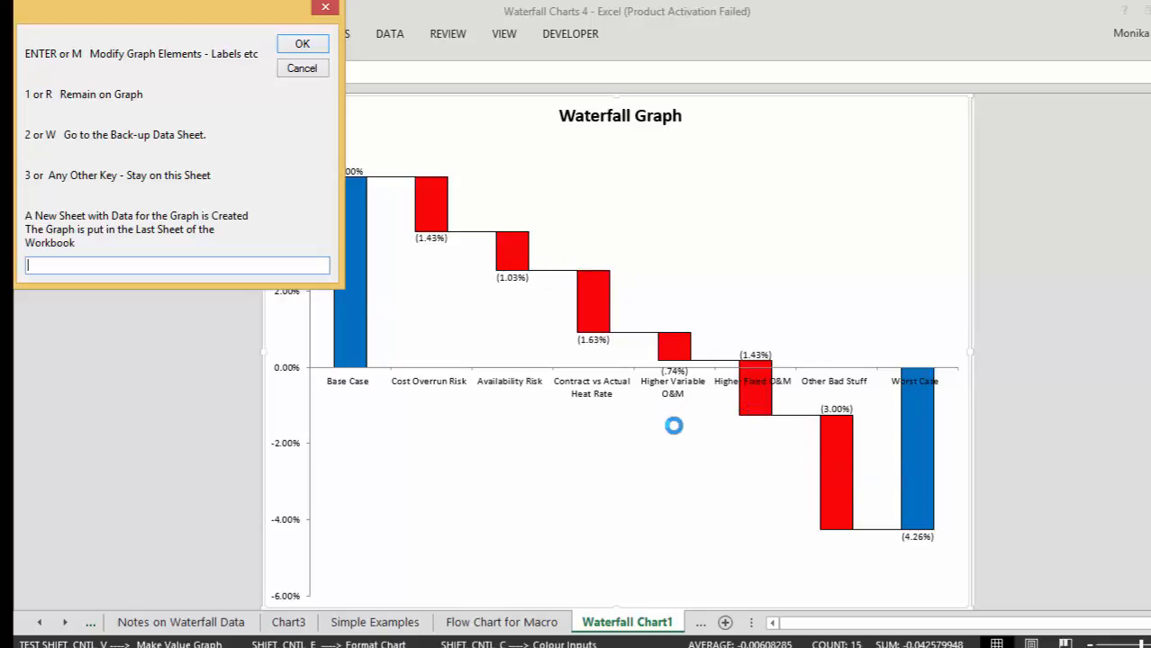
pyautogui.press('Return')
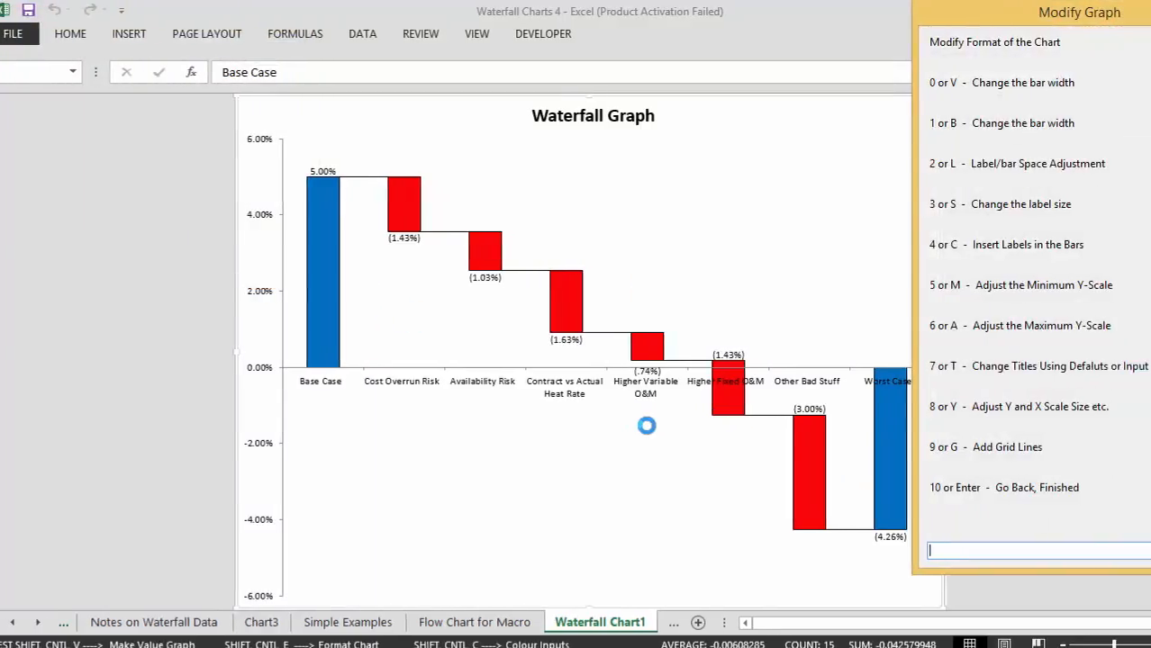
pyautogui.press('Return')
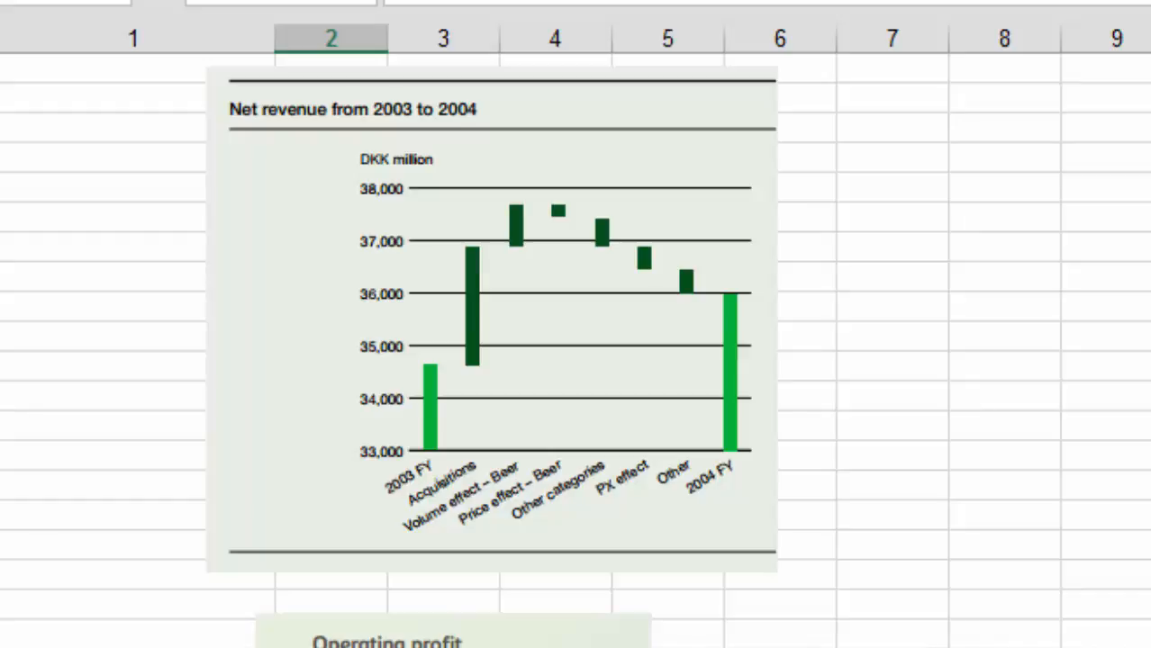
# Step: Examine the example waterfall charts for net revenue, operating profit, net profit deviation and the DKKm bridge
pyautogui.click(780, 641)
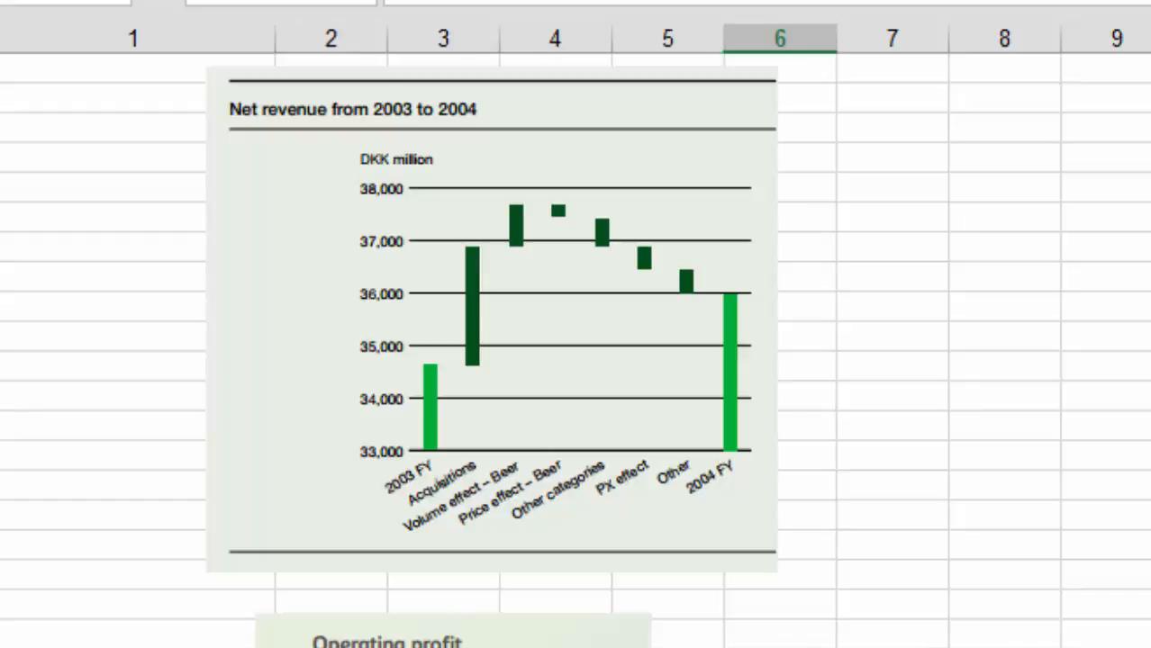
pyautogui.scroll(-4, 576, 351)
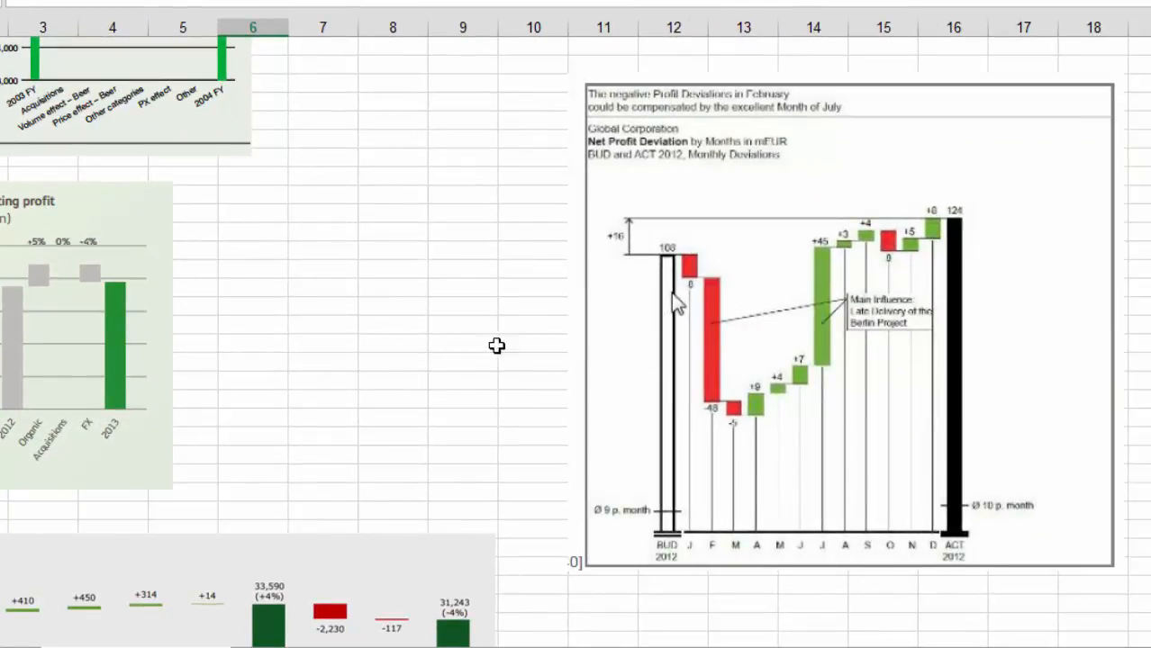
pyautogui.click(491, 431)
pyautogui.press('Down')
pyautogui.press('Down')
pyautogui.press('Down')
pyautogui.press('Down')
pyautogui.press('Down')
pyautogui.press('Down')
pyautogui.press('Down')
pyautogui.press('Down')
pyautogui.press('Down')
pyautogui.press('Down')
pyautogui.press('Down')
pyautogui.press('Down')
pyautogui.press('Down')
pyautogui.press('Down')
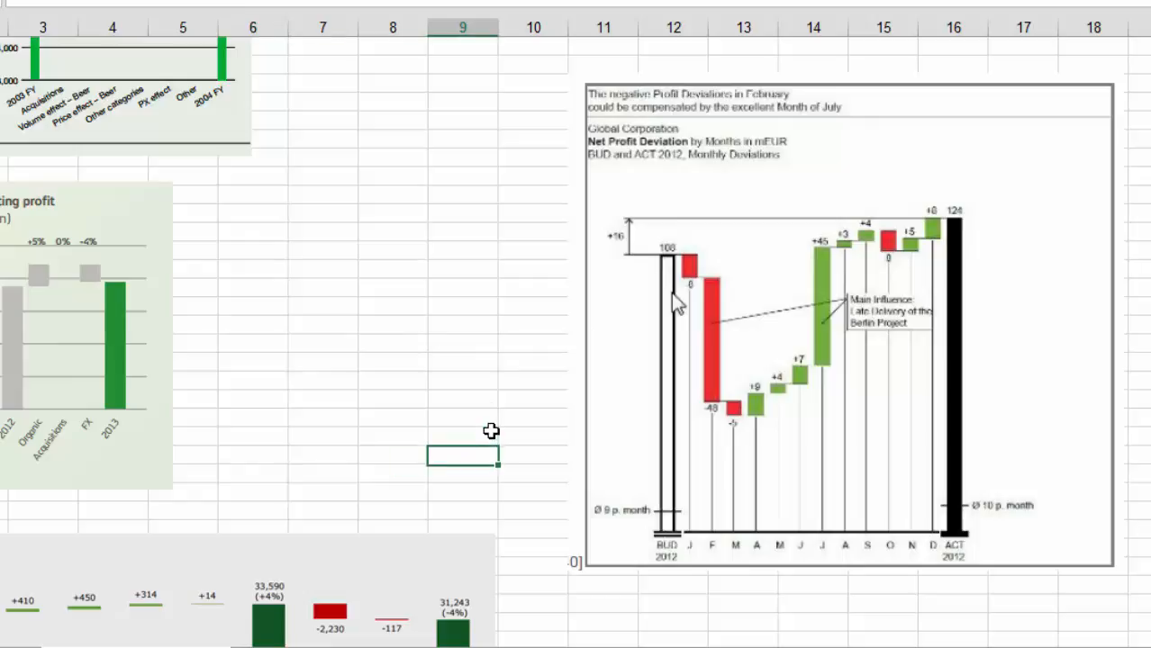
pyautogui.press('Down')
pyautogui.press('Down')
pyautogui.press('Down')
pyautogui.press('Down')
pyautogui.press('Down')
pyautogui.press('Down')
pyautogui.press('Down')
pyautogui.press('Down')
pyautogui.press('Down')
pyautogui.press('Down')
pyautogui.press('Down')
pyautogui.press('Down')
pyautogui.press('Down')
pyautogui.press('Down')
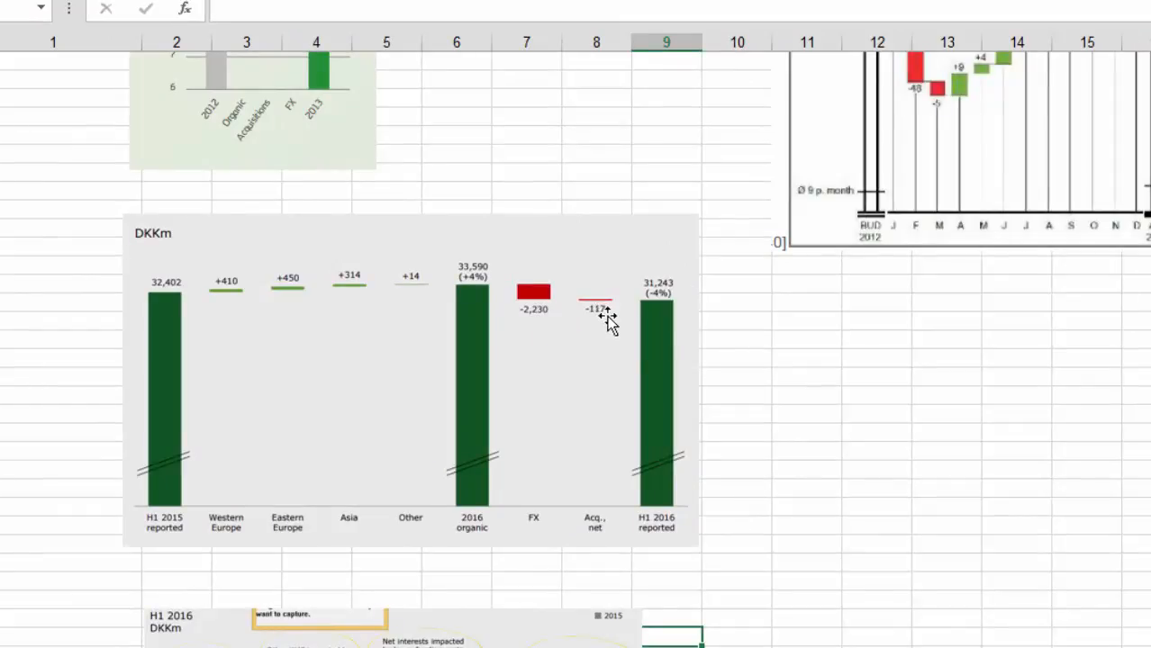
# Step: Examine the H1 2016 cash flow waterfall example below the DKKm bridge, from EBITDA to free cash flow
pyautogui.press('Down')
pyautogui.press('Down')
pyautogui.press('Down')
pyautogui.press('Down')
pyautogui.press('Down')
pyautogui.press('Down')
pyautogui.press('Down')
pyautogui.press('Down')
pyautogui.press('Down')
pyautogui.press('Down')
pyautogui.press('Down')
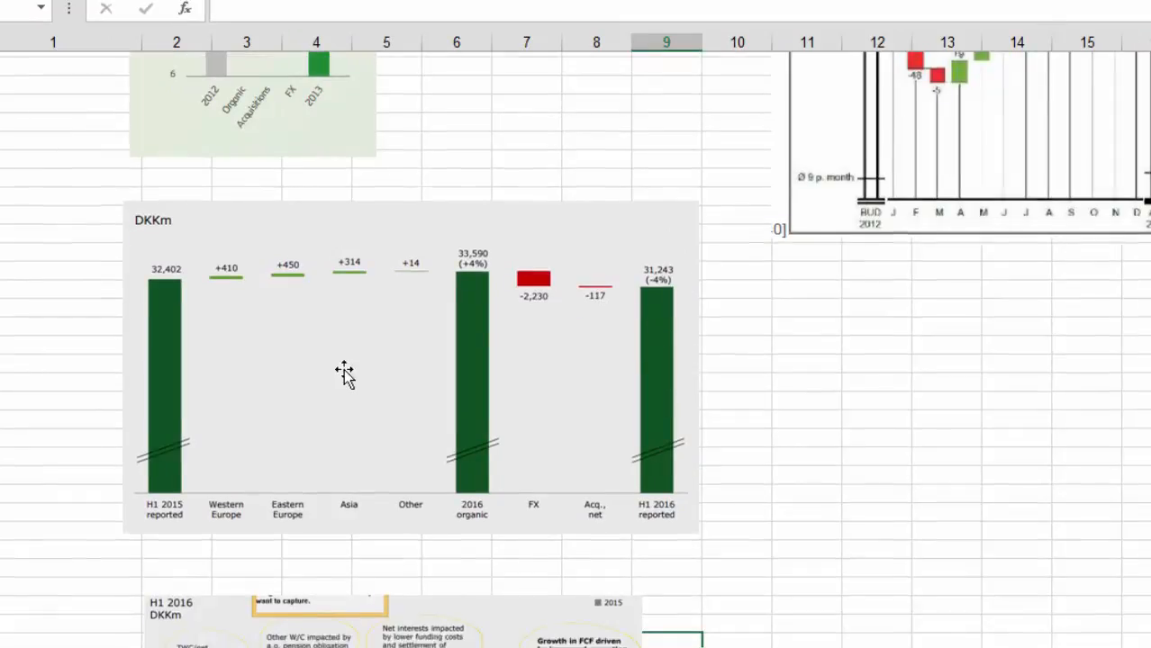
pyautogui.press('Down')
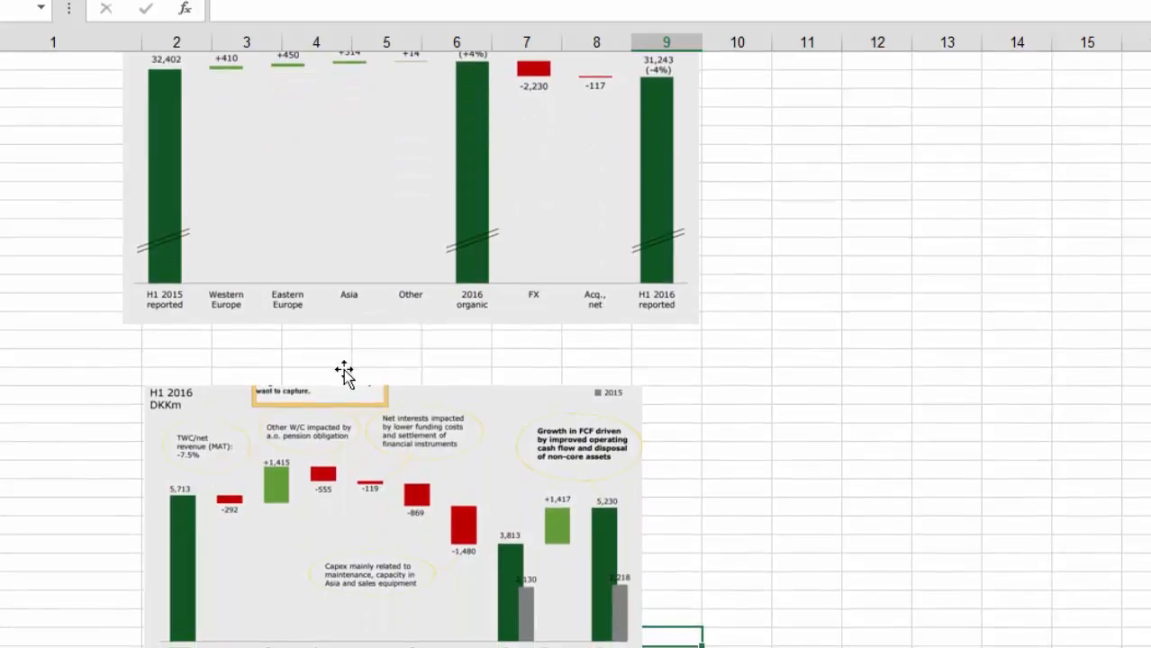
pyautogui.press('Down')
pyautogui.press('Down')
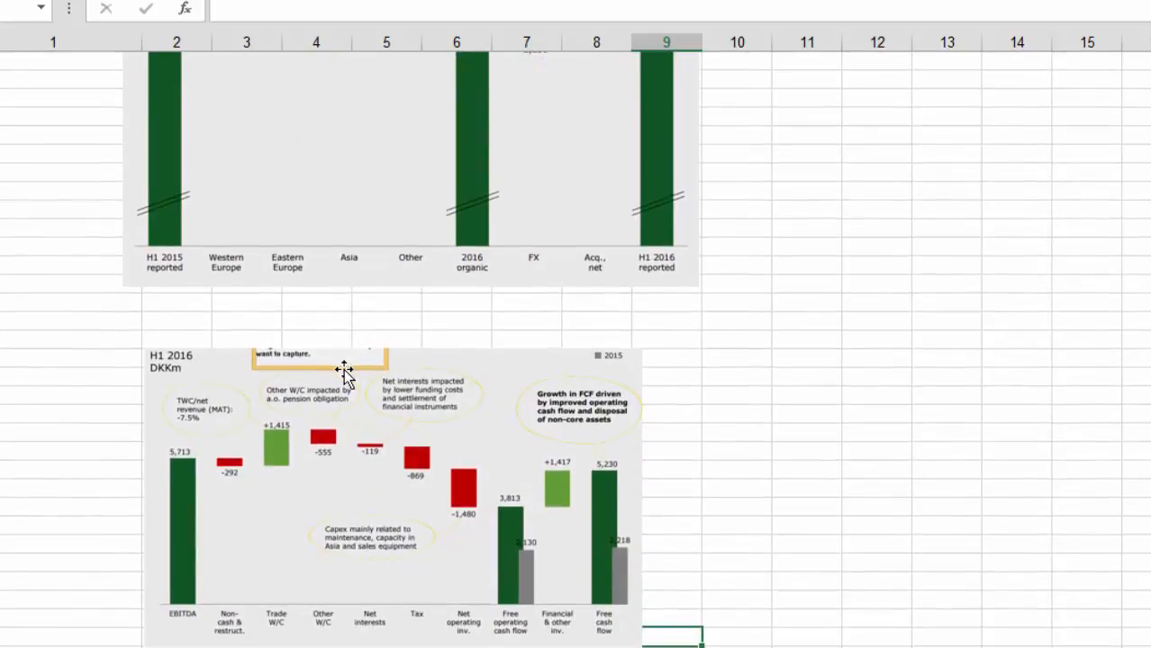
# Step: Leave the example charts and switch to the following worksheet, which holds the easiest positive and negative waterfall cases
pyautogui.press('Up')
pyautogui.press('Up')
pyautogui.press('Up')
pyautogui.press('Up')
pyautogui.press('Up')
pyautogui.press('Up')
pyautogui.press('Up')
pyautogui.press('Up')
pyautogui.press('Up')
pyautogui.press('Up')
pyautogui.press('Up')
pyautogui.press('Up')
pyautogui.press('Up')
pyautogui.press('Up')
pyautogui.press('Up')
pyautogui.press('Up')
pyautogui.press('Up')
pyautogui.press('Up')
pyautogui.press('Up')
pyautogui.press('Up')
pyautogui.press('pageup')
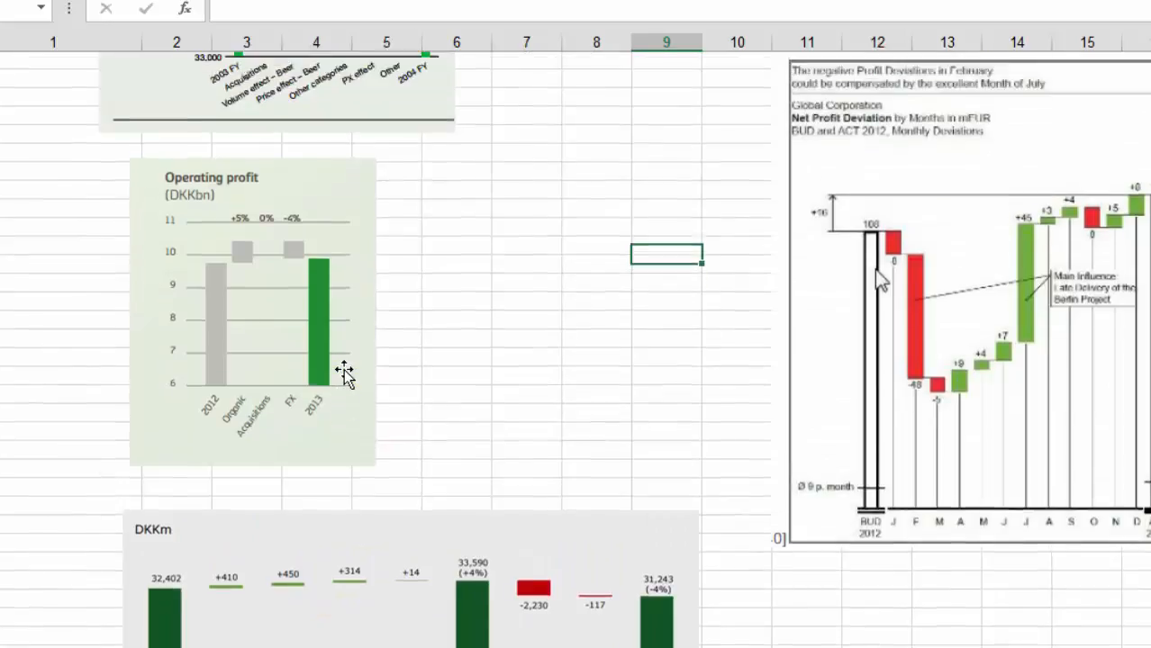
pyautogui.press('pageup')
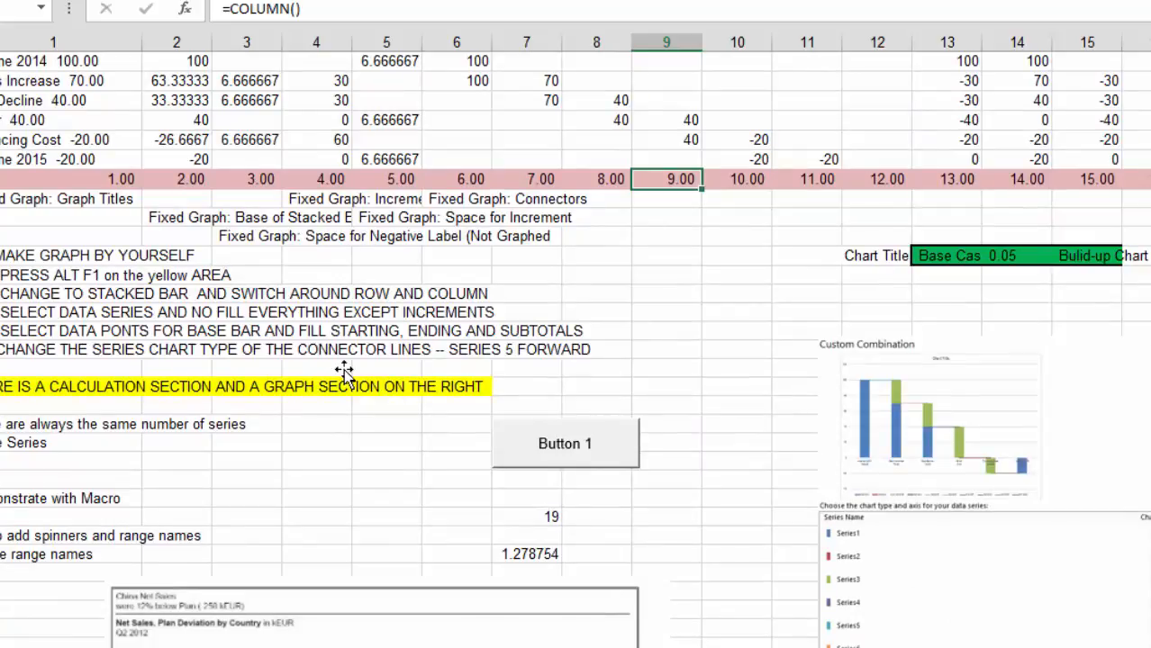
pyautogui.hotkey('ctrl', 'pagedown')
pyautogui.press('Left')
pyautogui.press('Left')
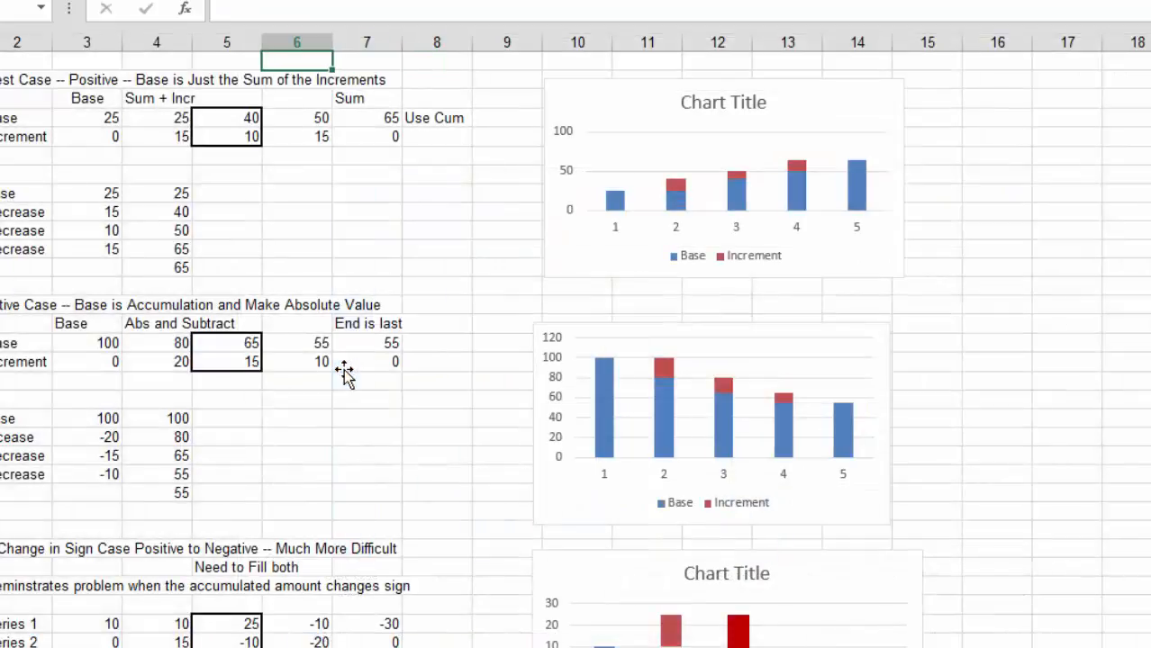
# Step: Examine the easiest case's base row and the input values for the base and its three changes
pyautogui.hotkey('ctrl', 'Left')
pyautogui.press('Down')
pyautogui.press('Down')
pyautogui.press('Down')
pyautogui.press('Right')
pyautogui.press('Right')
pyautogui.press('Right')
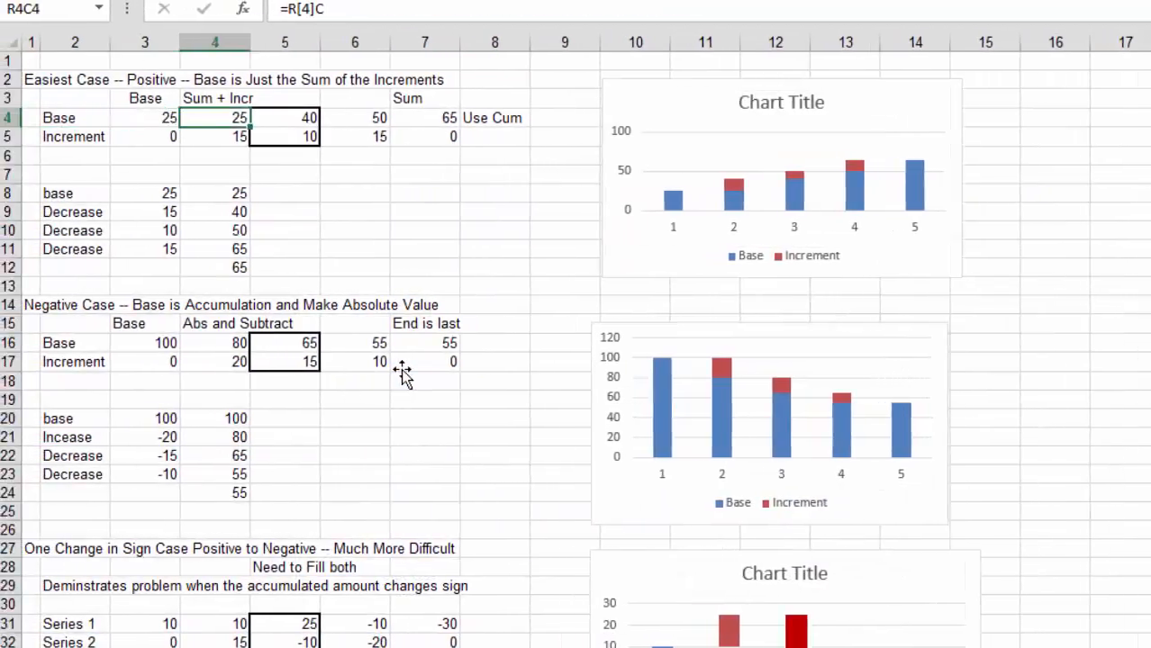
pyautogui.press('Left')
pyautogui.press('Down')
pyautogui.press('Up')
pyautogui.press('Down')
pyautogui.press('Down')
pyautogui.press('Down')
pyautogui.press('Down')
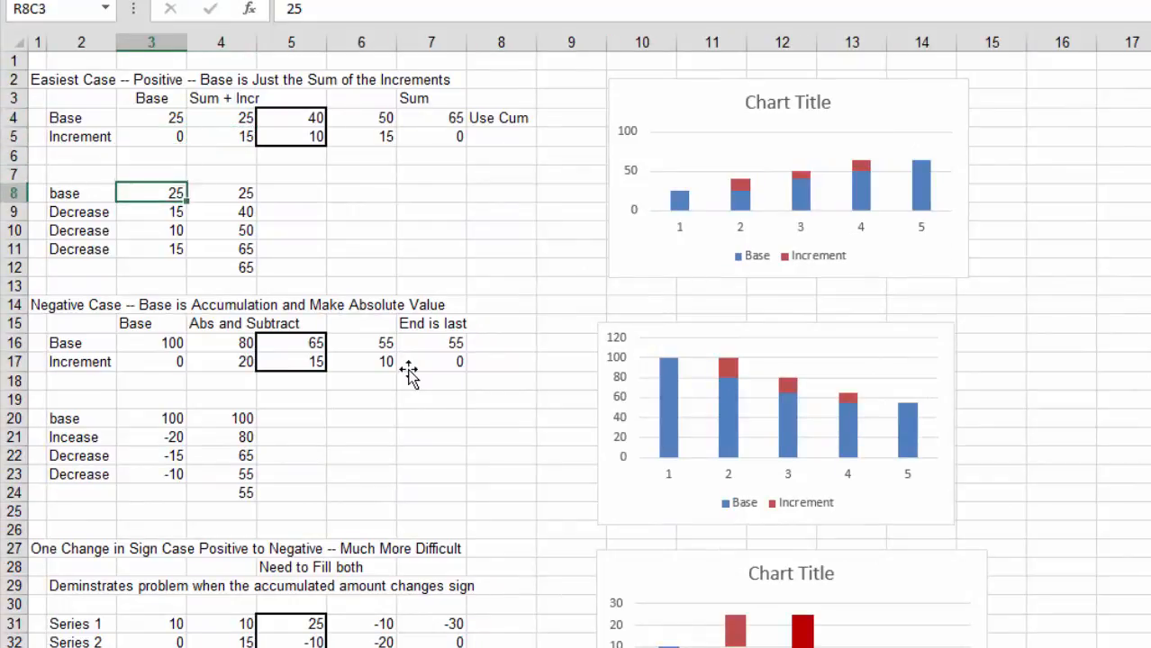
pyautogui.press('Right')
pyautogui.press('Left')
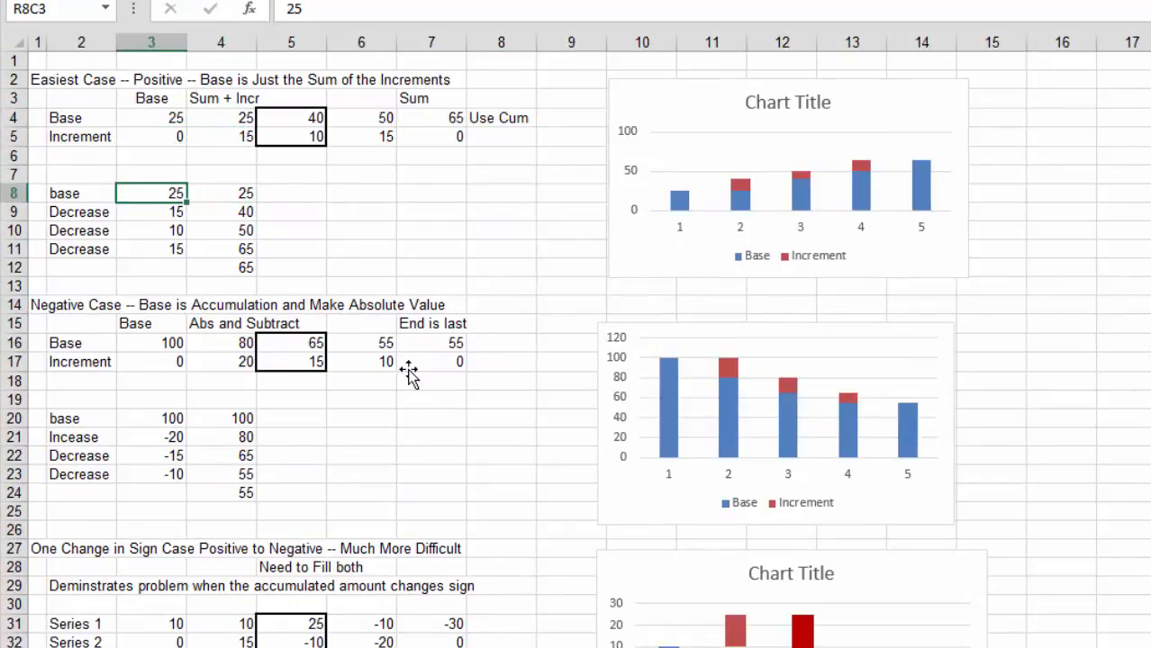
pyautogui.press('Down')
pyautogui.press('Down')
pyautogui.press('Down')
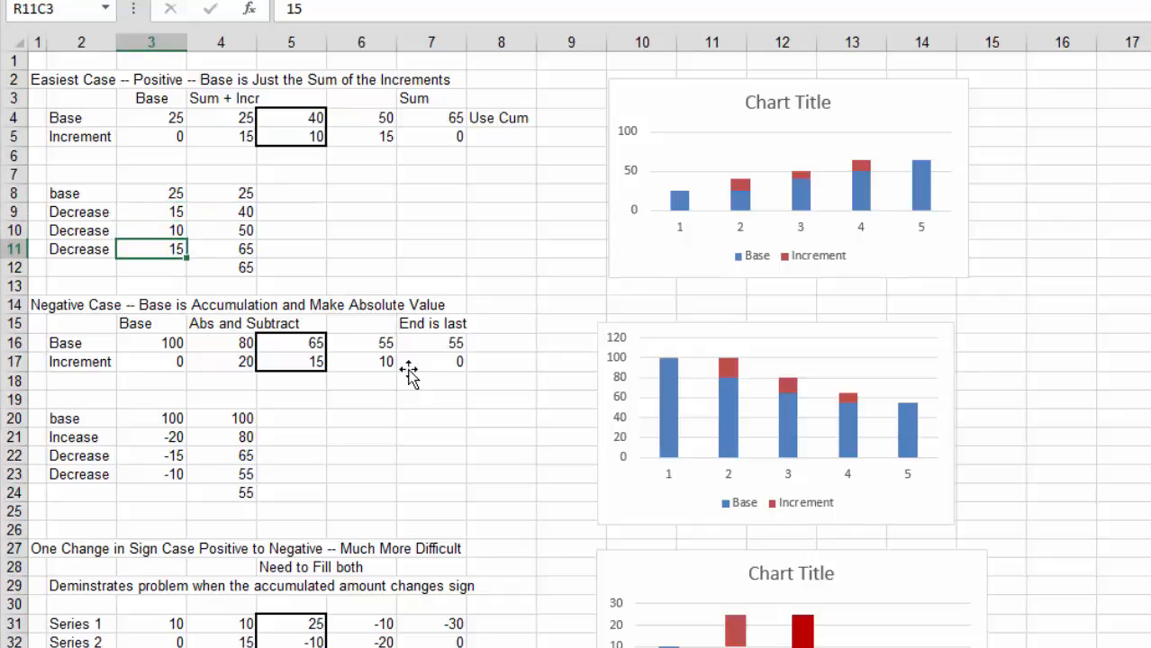
# Step: Examine the accumulated values beside the easiest case's inputs in rows 8 to 12
pyautogui.press('Up')
pyautogui.press('Up')
pyautogui.press('Up')
pyautogui.press('Right')
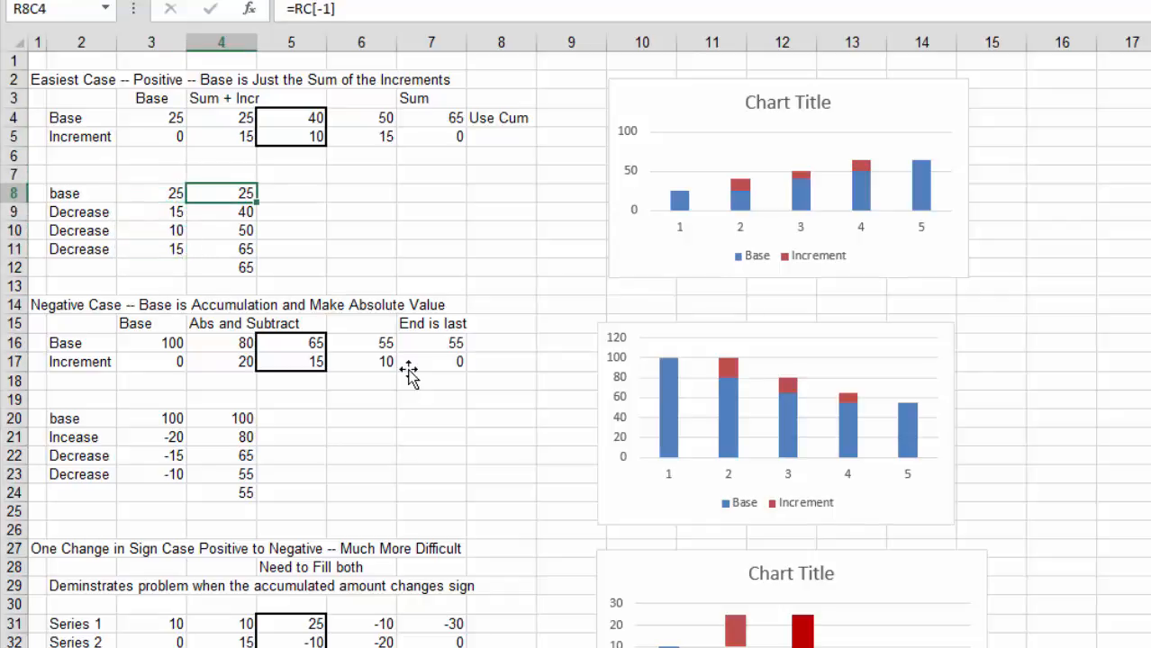
pyautogui.hotkey('shift', 'Down')
pyautogui.hotkey('shift', 'Down')
pyautogui.hotkey('shift', 'Down')
pyautogui.hotkey('shift', 'Down')
pyautogui.press('Up')
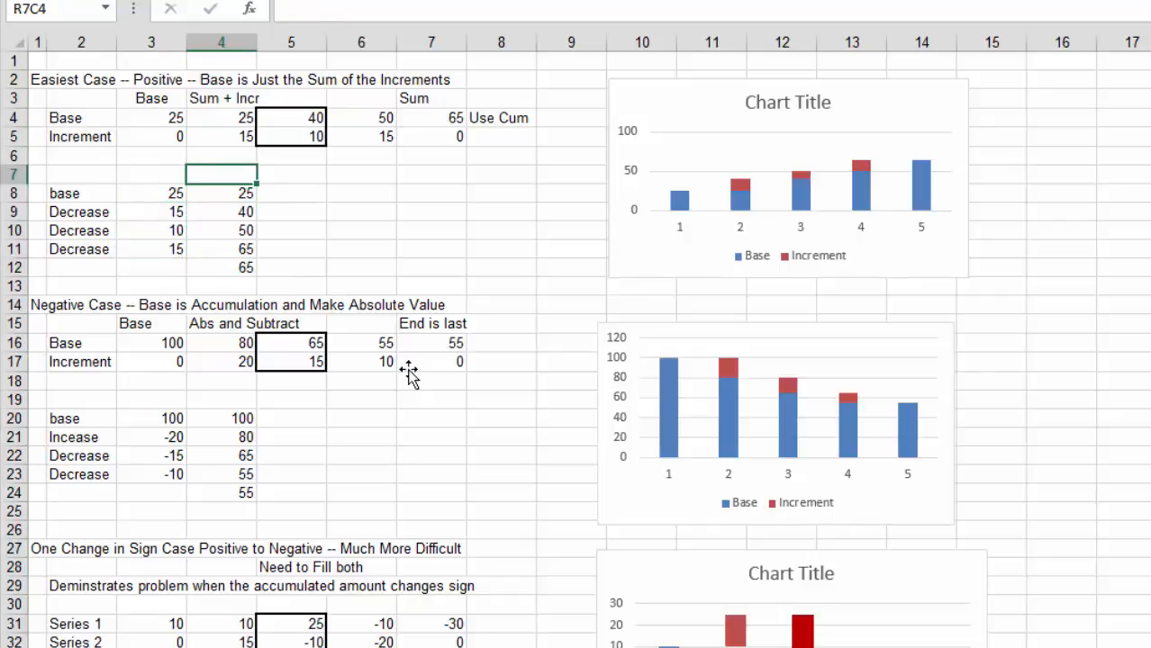
# Step: Turn off the R1C1 reference style in the formula options and apply the change
pyautogui.click(25, 1)
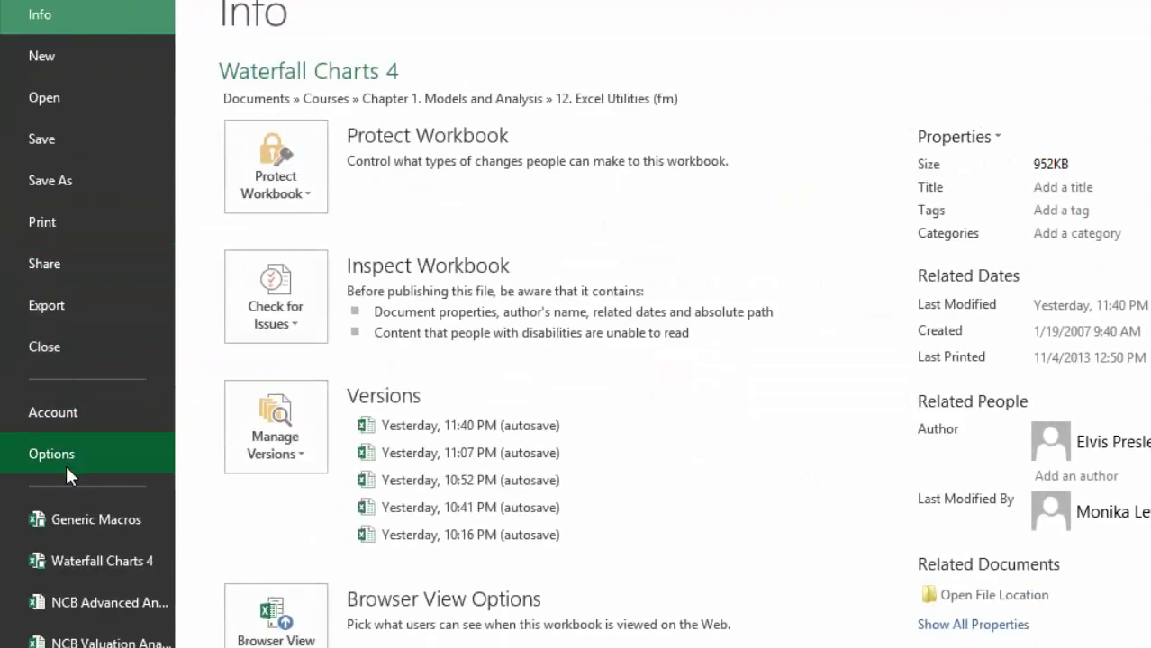
pyautogui.click(65, 461)
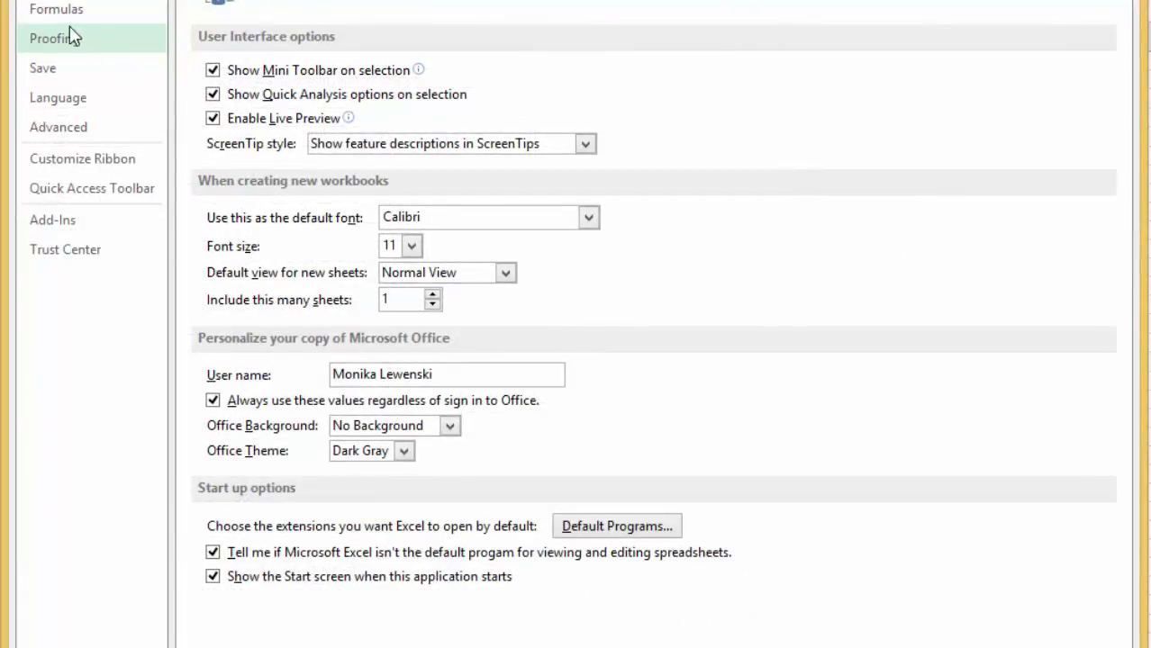
pyautogui.click(65, 13)
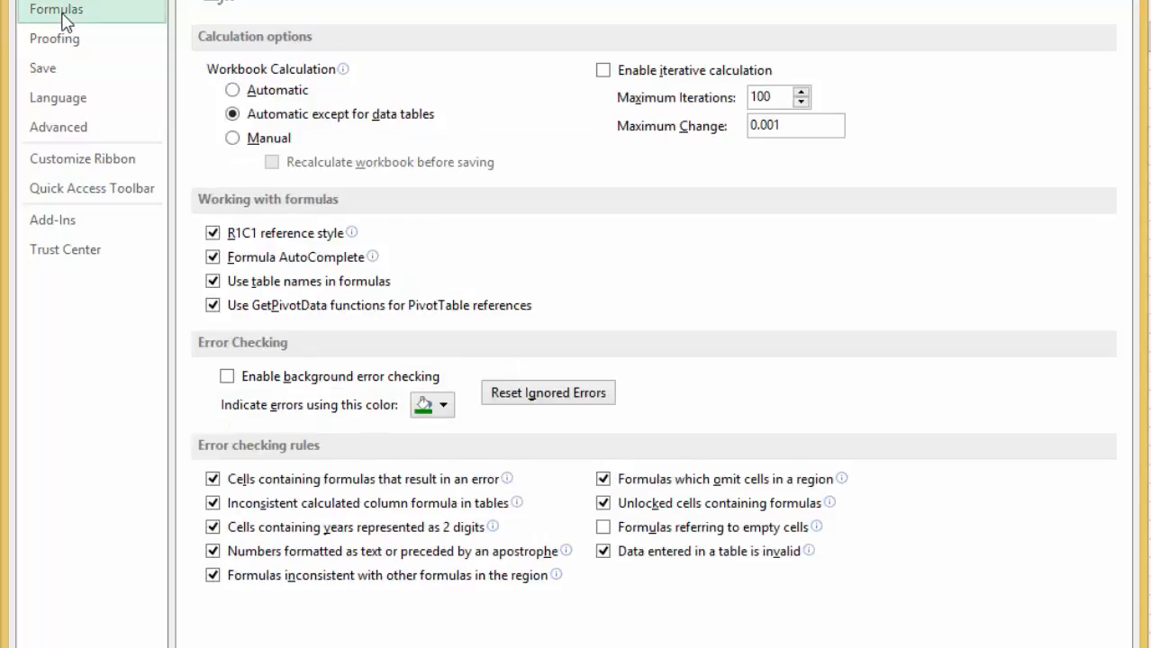
pyautogui.click(214, 234)
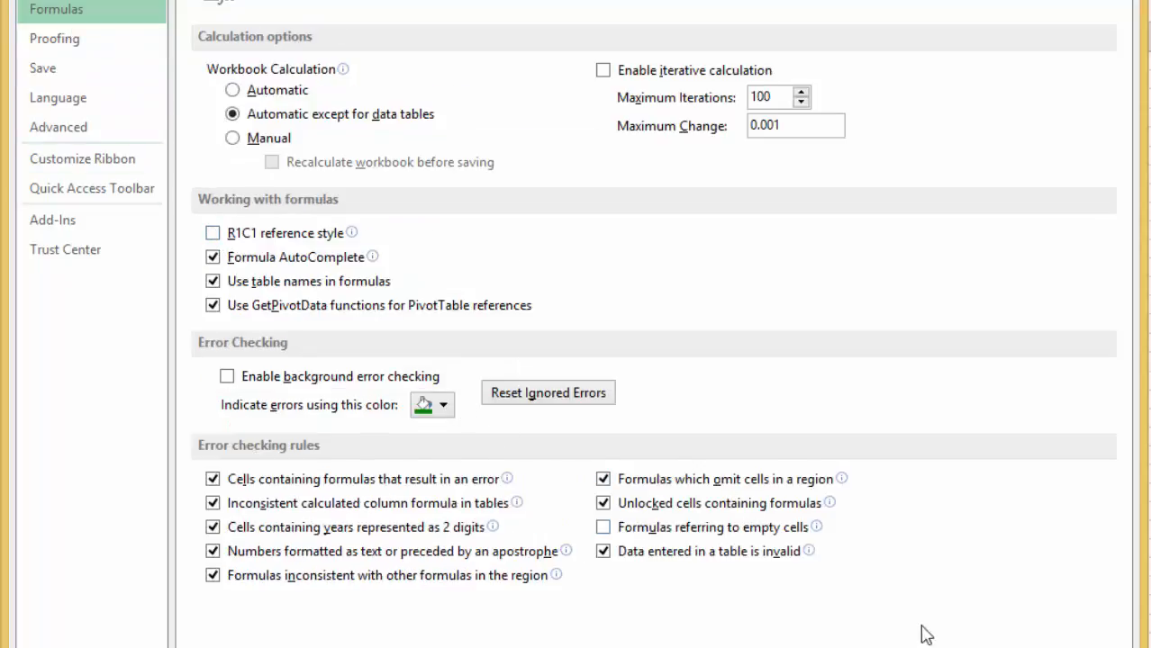
pyautogui.press('Return')
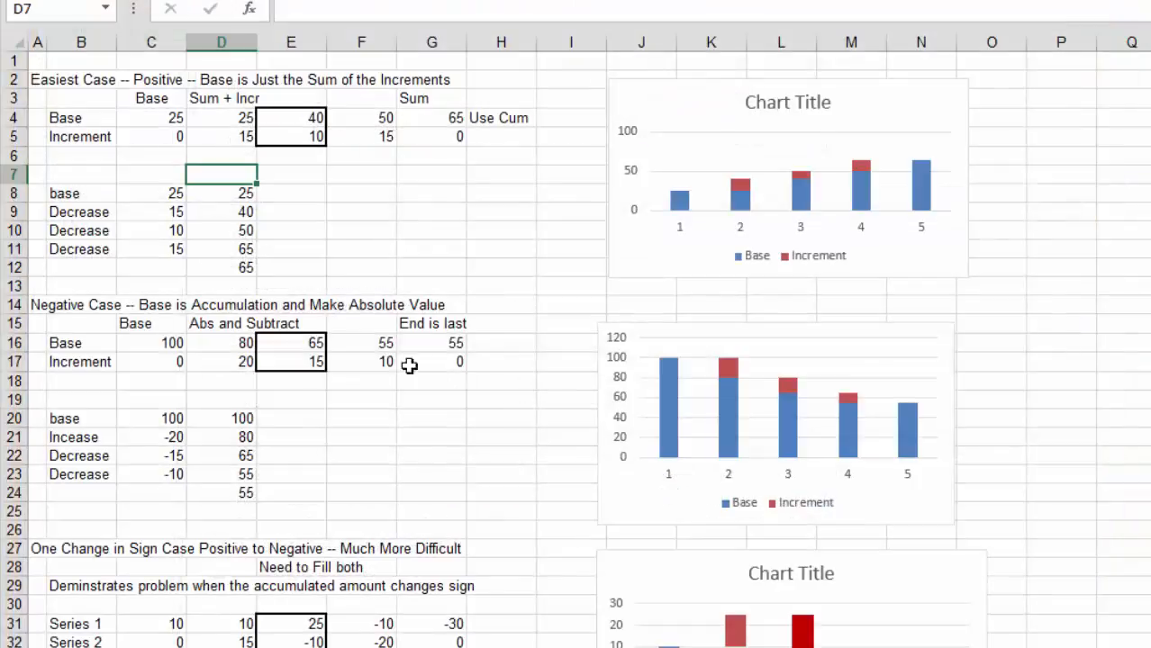
# Step: Enter the starting accumulation formula =C8 in cell D8 of the easiest case
pyautogui.press('Left')
pyautogui.press('Left')
pyautogui.press('Up')
pyautogui.press('Down')
pyautogui.press('Right')
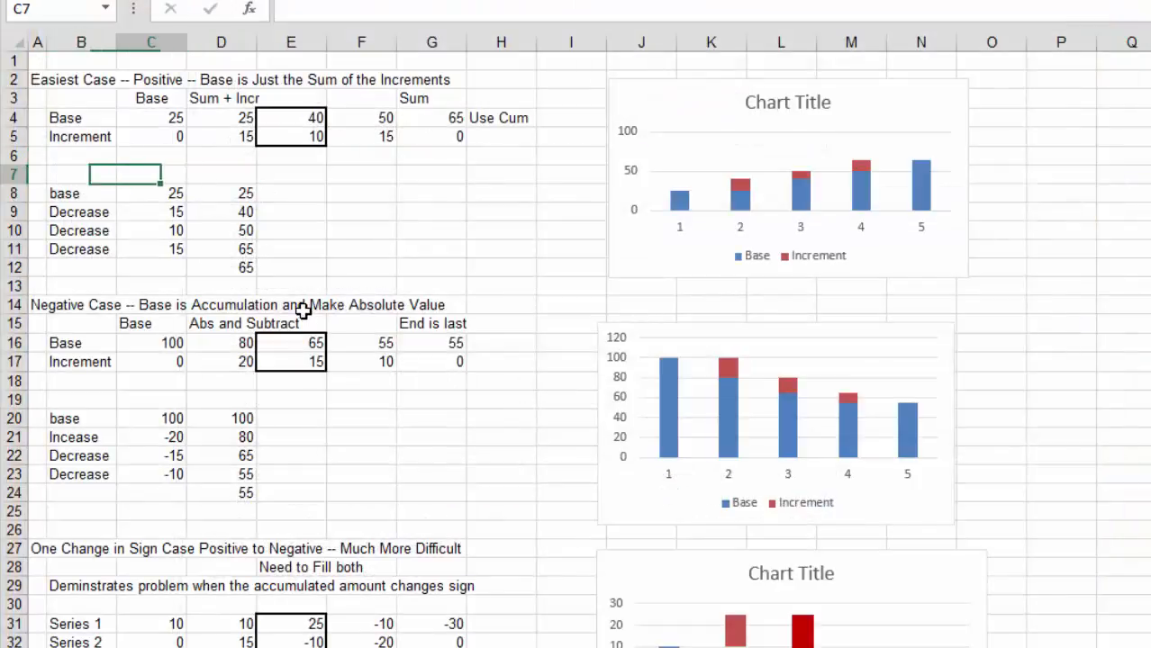
pyautogui.press('Down')
pyautogui.press('Right')
pyautogui.write('=')
pyautogui.press('Left')
pyautogui.press('Return')
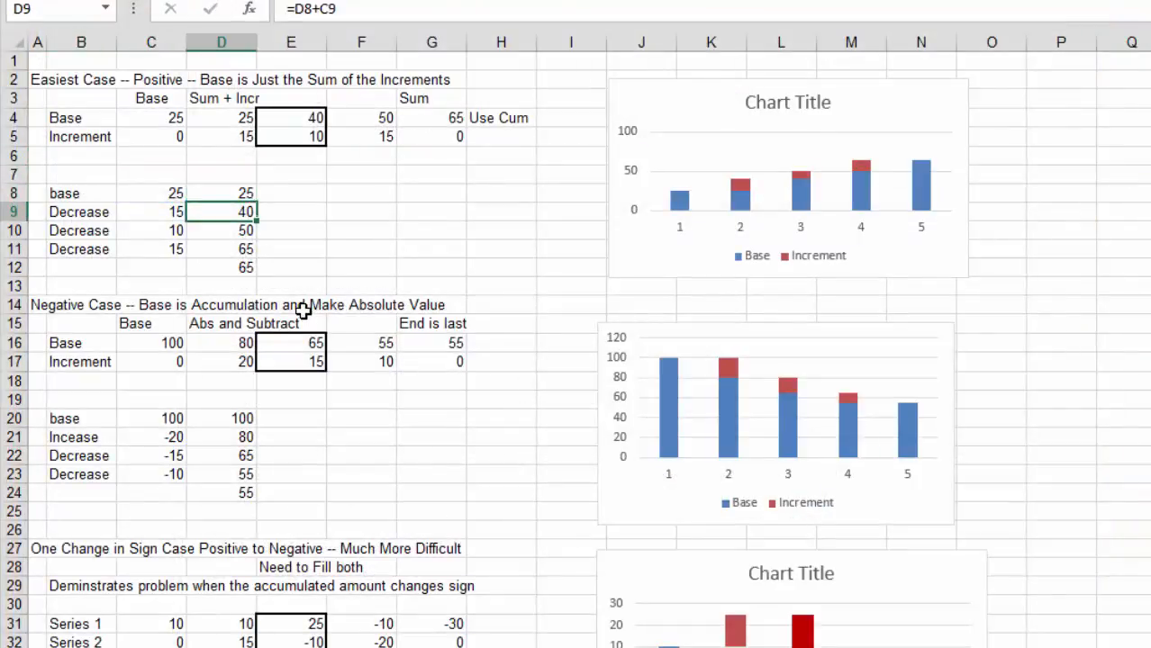
# Step: Inspect the references of the running-total formulas in cells D9 and D10
pyautogui.press('F2')
pyautogui.press('Return')
pyautogui.press('F2')
pyautogui.press('Return')
# Step: Label the accumulation column "Accum" in D7 and the value column "Input" in C7
pyautogui.press('Up')
pyautogui.press('Up')
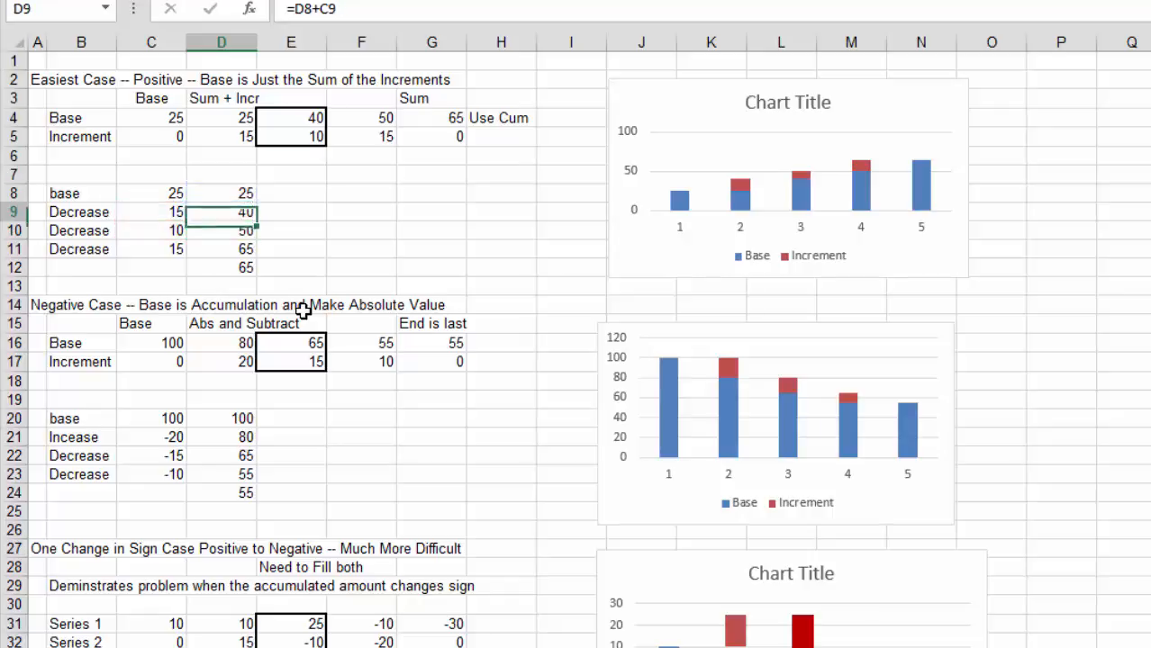
pyautogui.press('Up')
pyautogui.press('Up')
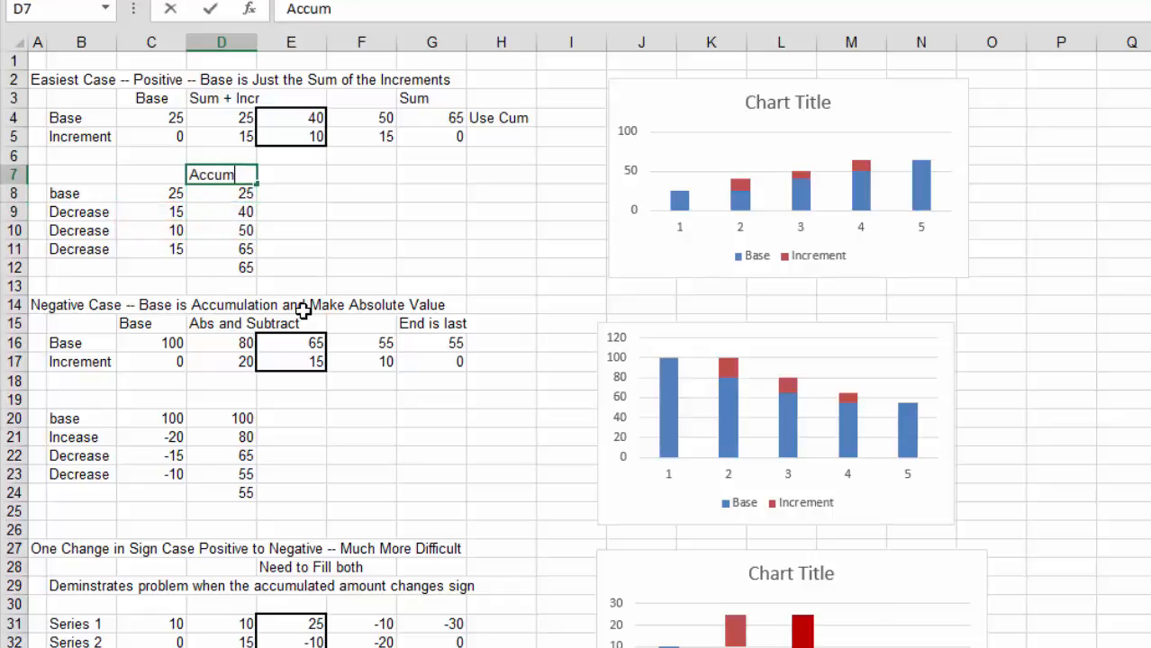
pyautogui.press('Left')
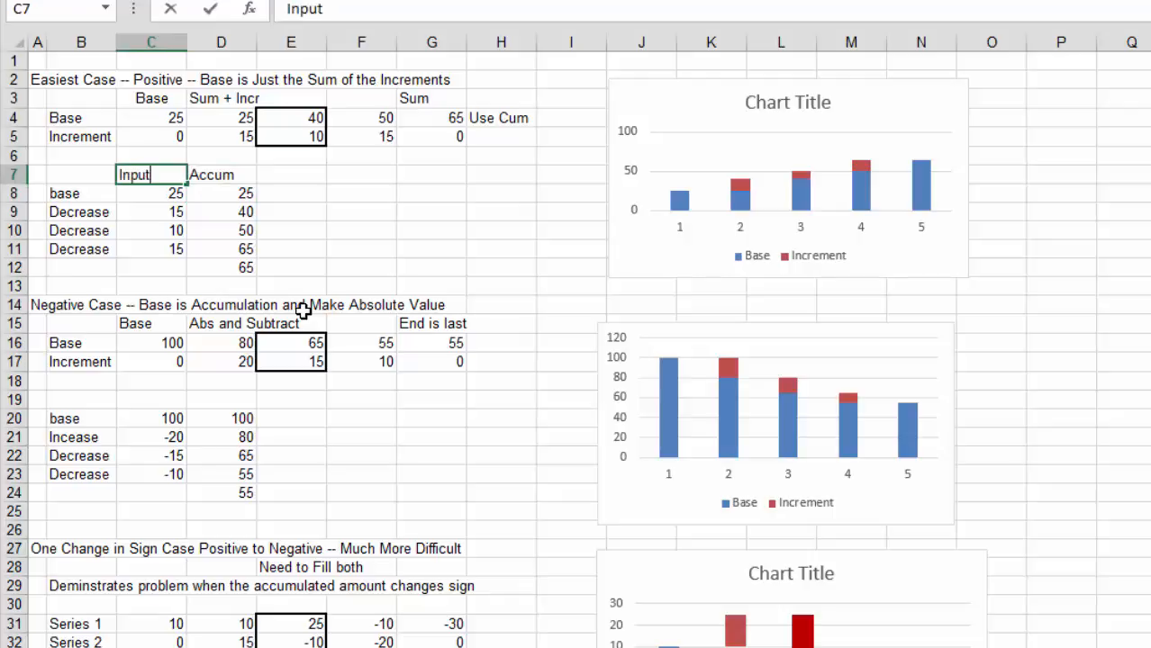
pyautogui.press('Return')
# Step: Review the Input values in column C and the final accumulation formula in D11
pyautogui.press('Left')
pyautogui.press('Right')
pyautogui.press('Down')
pyautogui.press('Down')
pyautogui.press('Down')
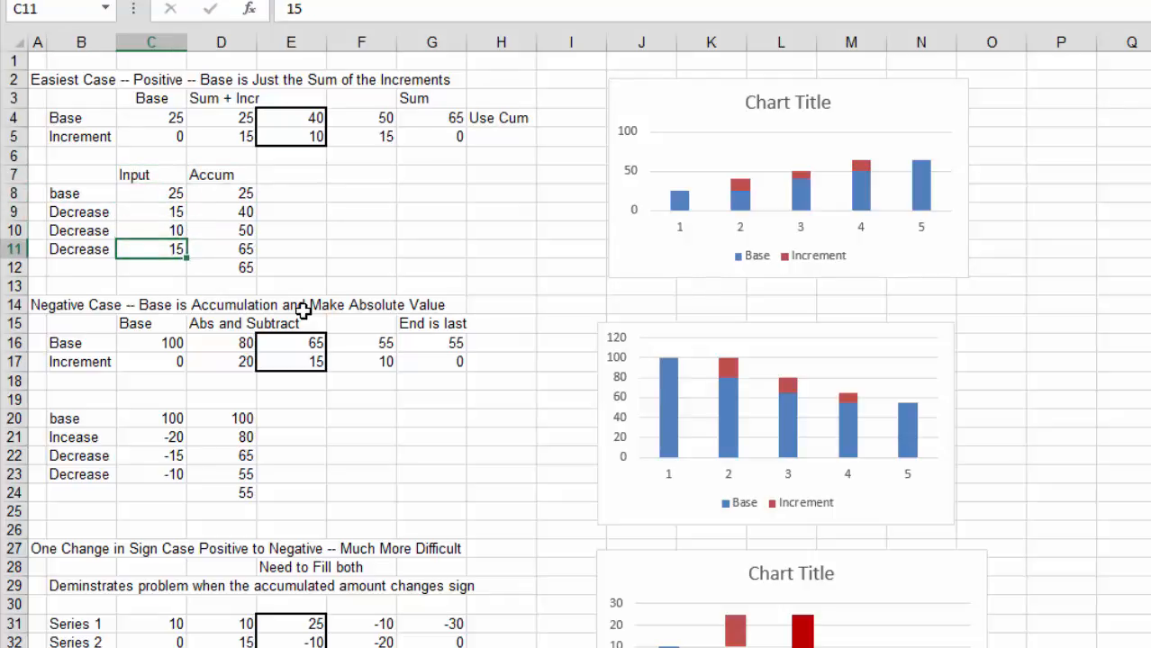
pyautogui.press('Left')
pyautogui.press('Down')
pyautogui.press('Right')
pyautogui.press('Right')
pyautogui.press('Up')
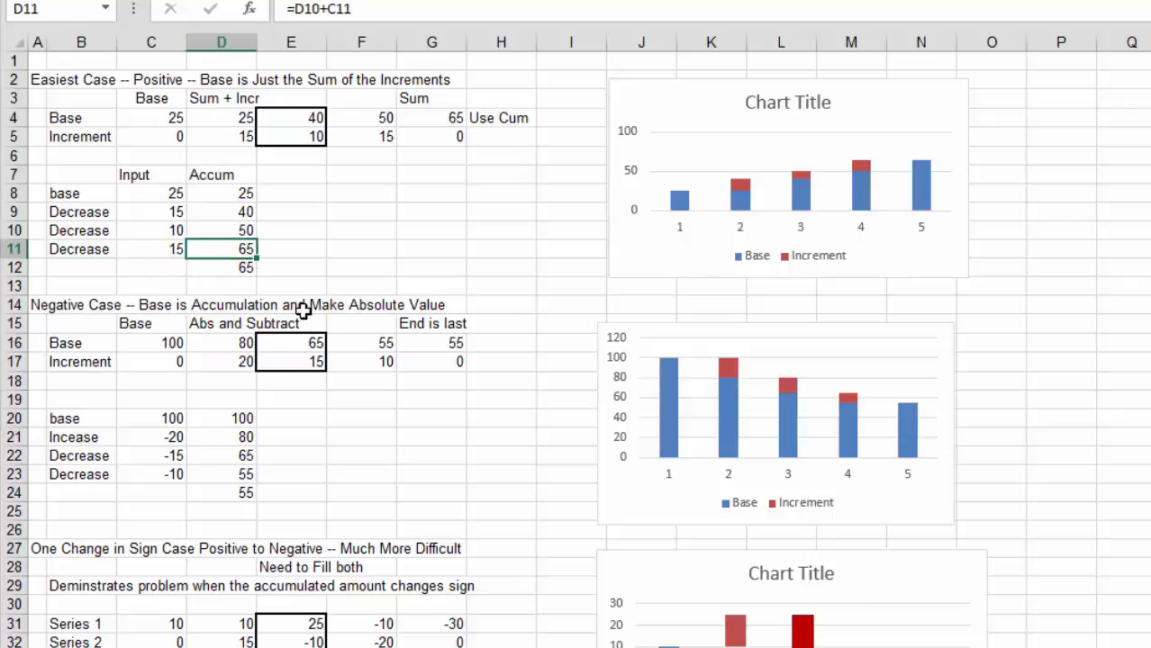
# Step: Inspect the Base row's first formula in cell C4 of the easiest case table
pyautogui.press('Up')
pyautogui.press('Up')
pyautogui.press('Up')
pyautogui.press('Up')
pyautogui.press('Up')
pyautogui.press('Up')
pyautogui.press('Left')
pyautogui.press('Up')
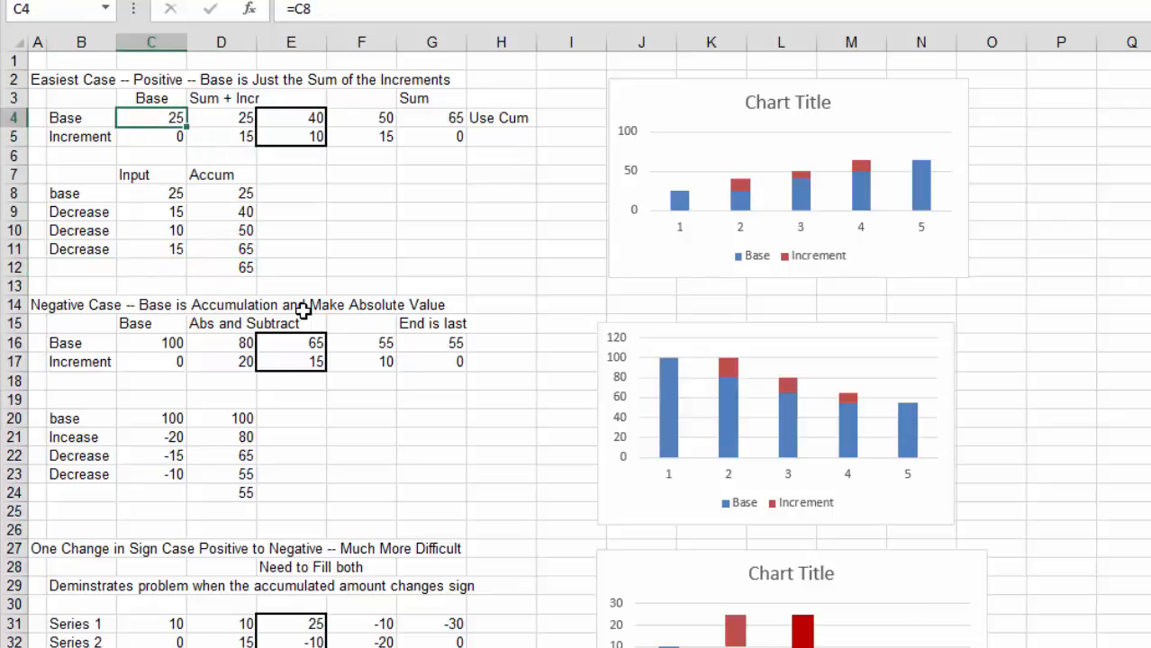
# Step: Review the Base row's formulas across C4 to G4 in the easiest case table
pyautogui.hotkey('shift', 'Right')
pyautogui.hotkey('shift', 'Right')
pyautogui.hotkey('shift', 'Right')
pyautogui.hotkey('shift', 'Right')
pyautogui.press('Right')
pyautogui.press('Right')
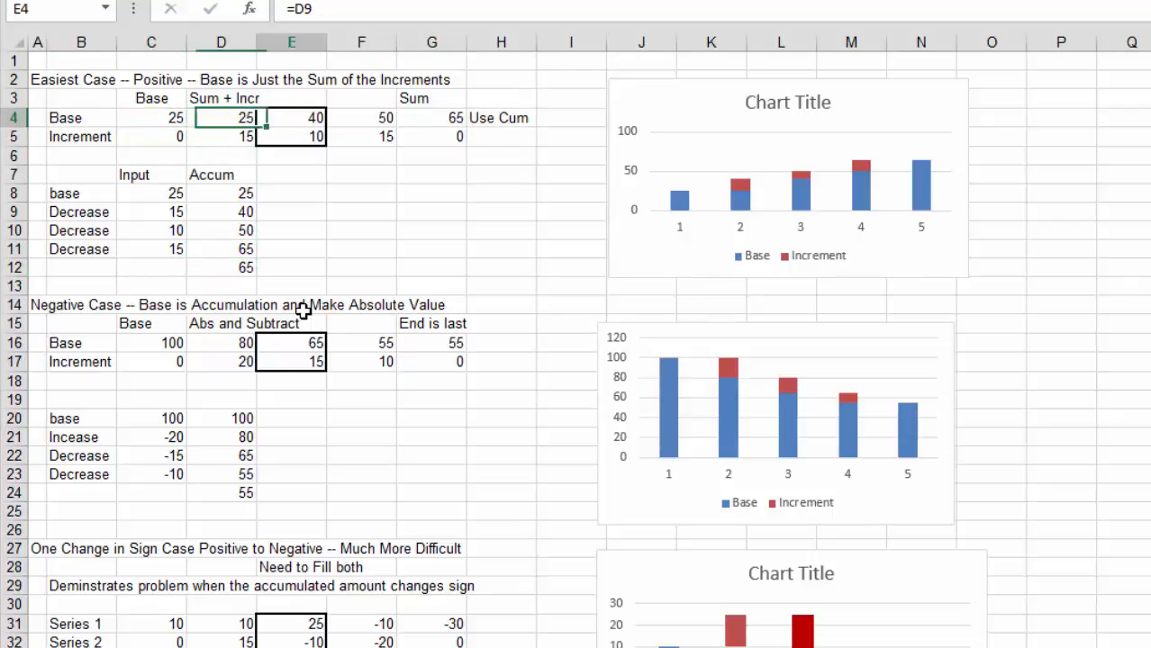
pyautogui.press('Right')
pyautogui.press('Right')
pyautogui.press('Right')
# Step: Inspect the Increment row's formulas in row 5 of the easiest case table
pyautogui.press('Down')
pyautogui.press('Left')
pyautogui.press('Left')
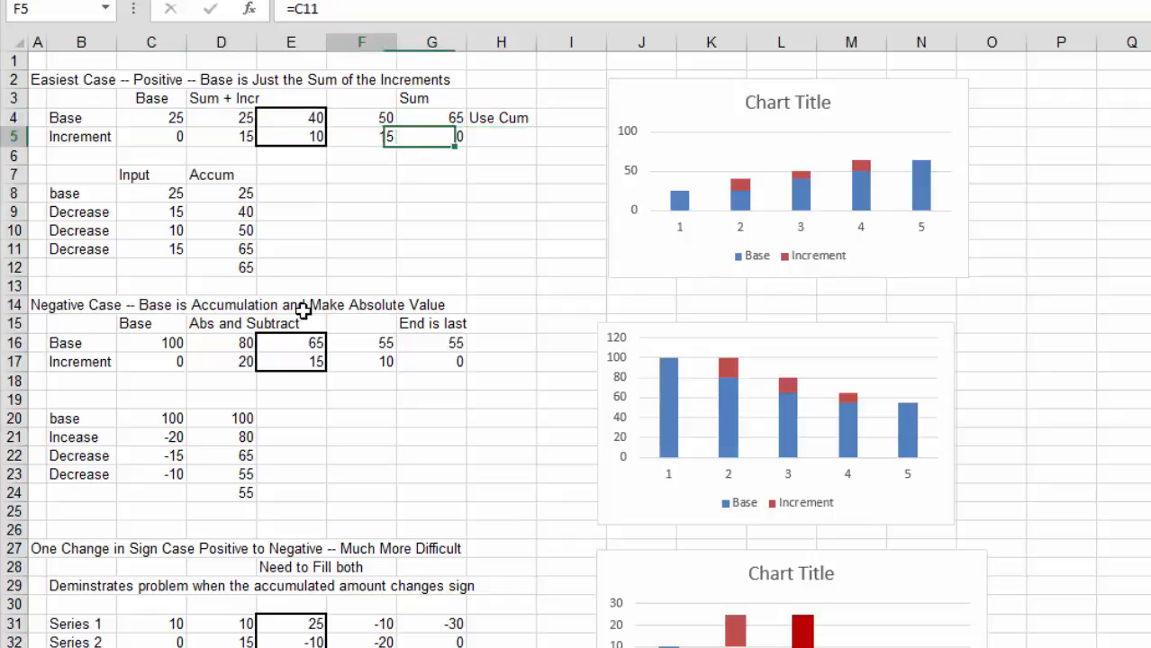
pyautogui.press('Left')
pyautogui.press('Left')
pyautogui.press('Right')
pyautogui.press('Right')
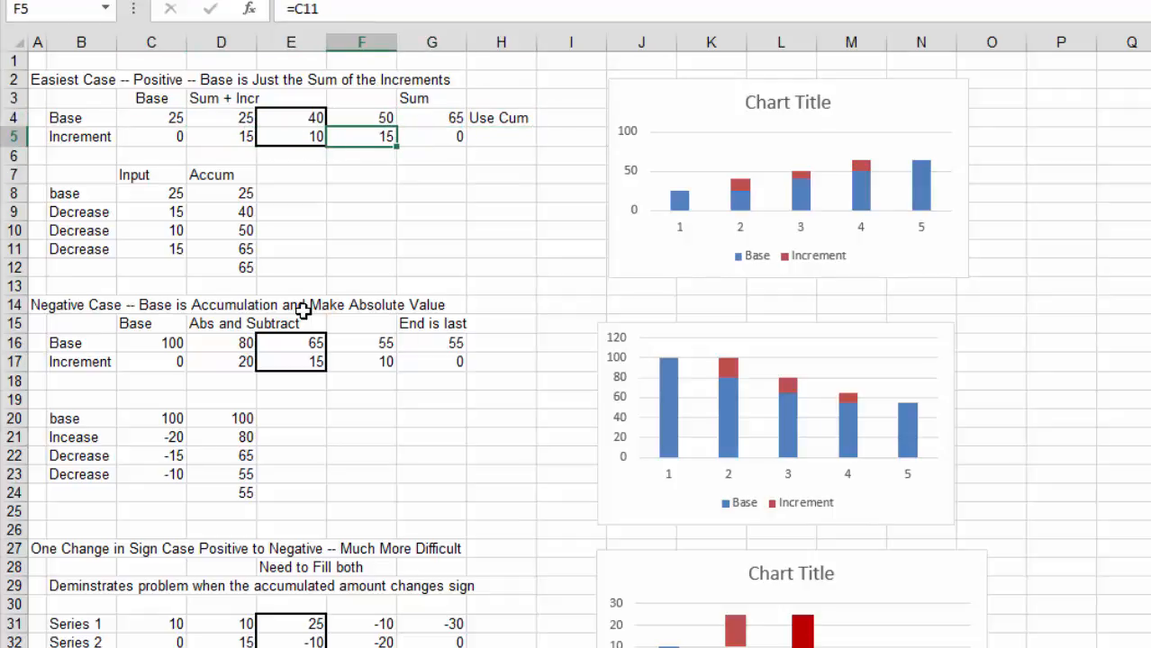
# Step: Review the Input values in C9 to C11 that feed the Increment row
pyautogui.press('Left')
pyautogui.press('Left')
pyautogui.press('Down')
pyautogui.press('Down')
pyautogui.press('Down')
pyautogui.press('Down')
pyautogui.press('Left')
pyautogui.press('Down')
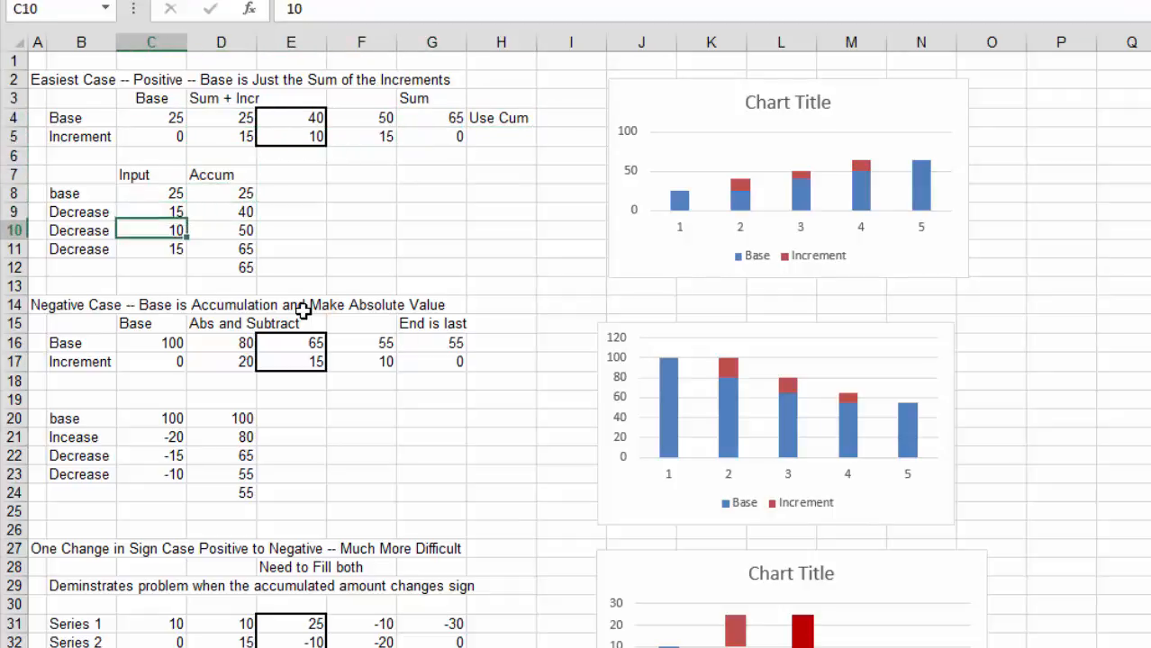
pyautogui.press('Down')
pyautogui.press('Up')
pyautogui.press('Up')
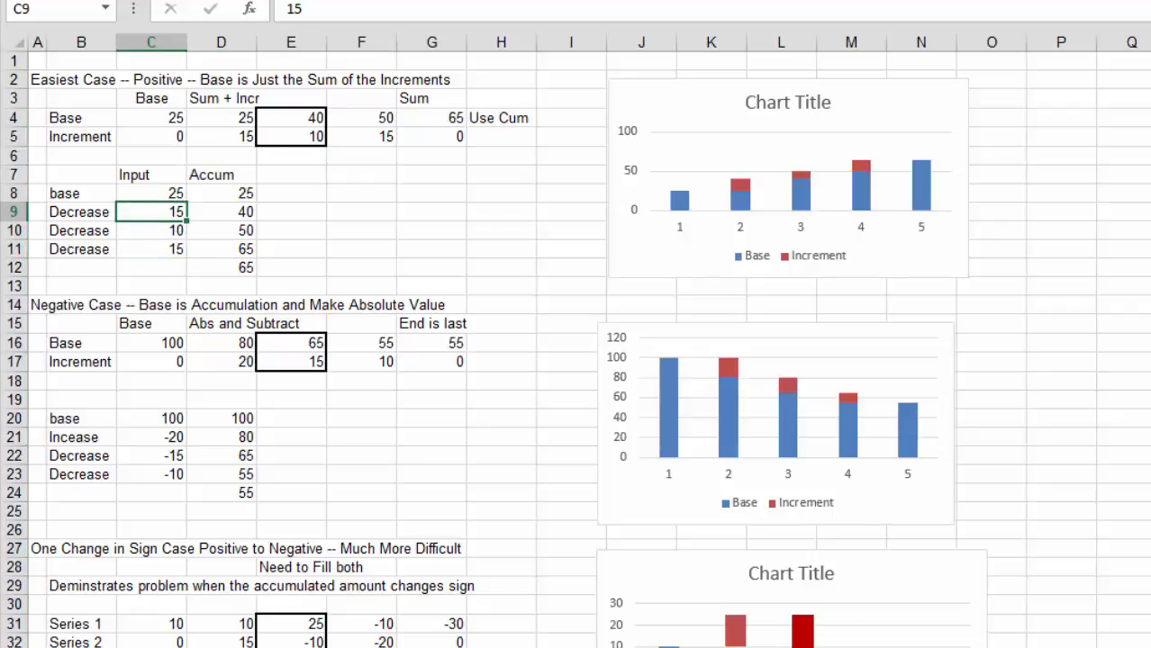
# Step: Draw a double-headed arrow linking the first Increment value in C5 with the second Base value in D4
pyautogui.click(144, 1)
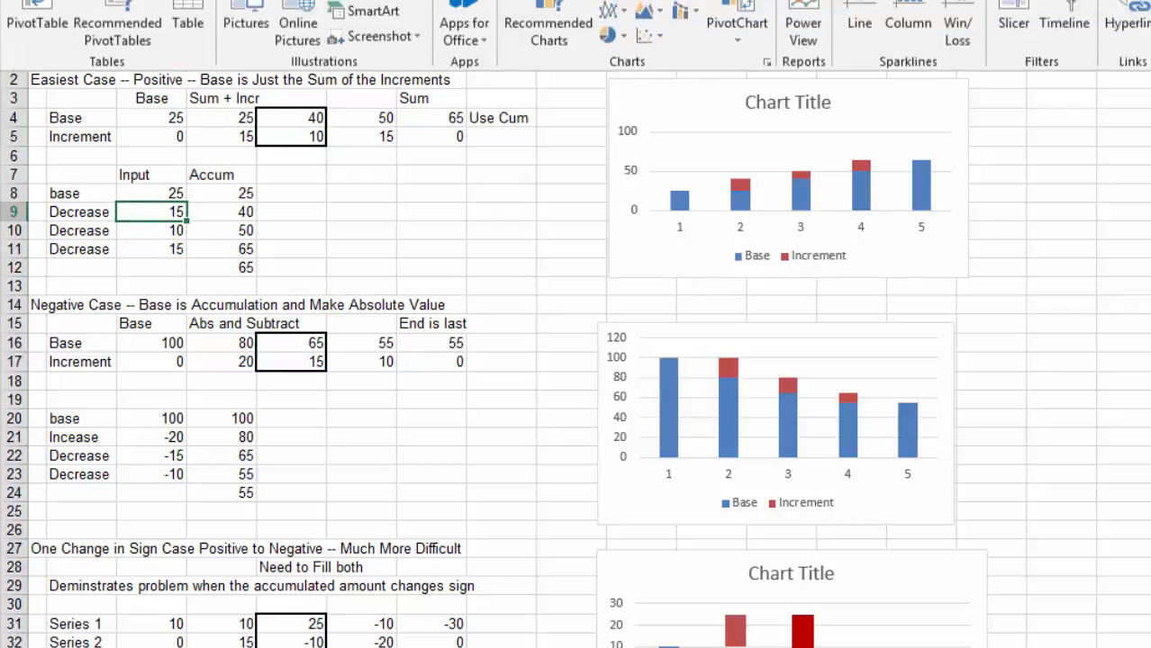
pyautogui.click(380, 5)
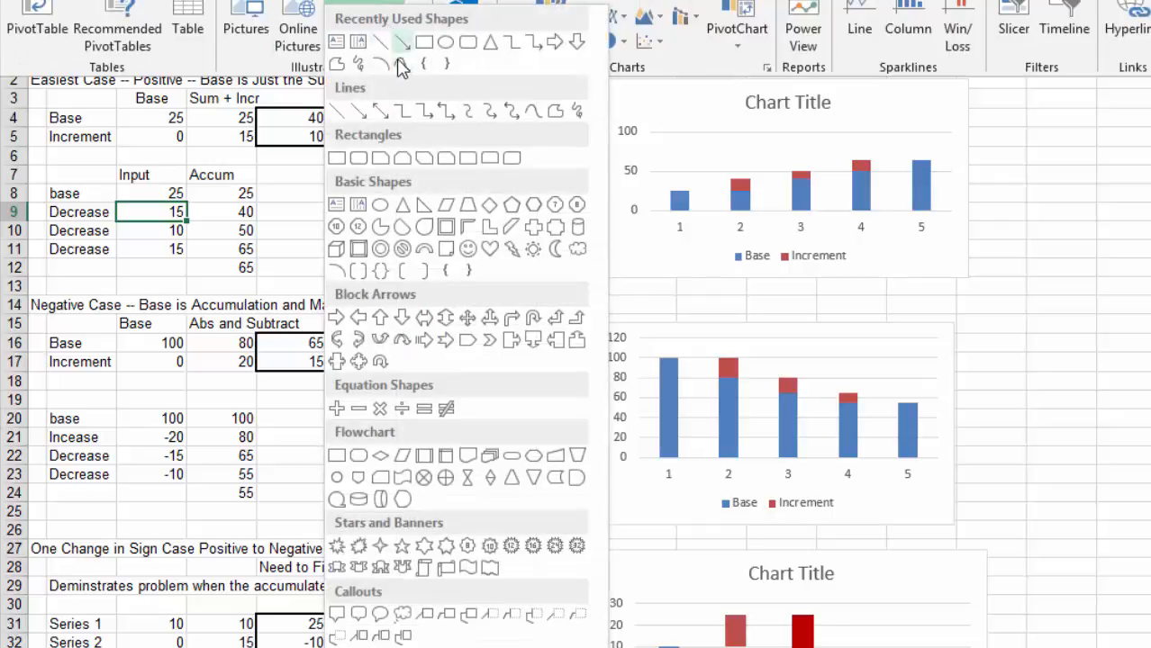
pyautogui.click(380, 112)
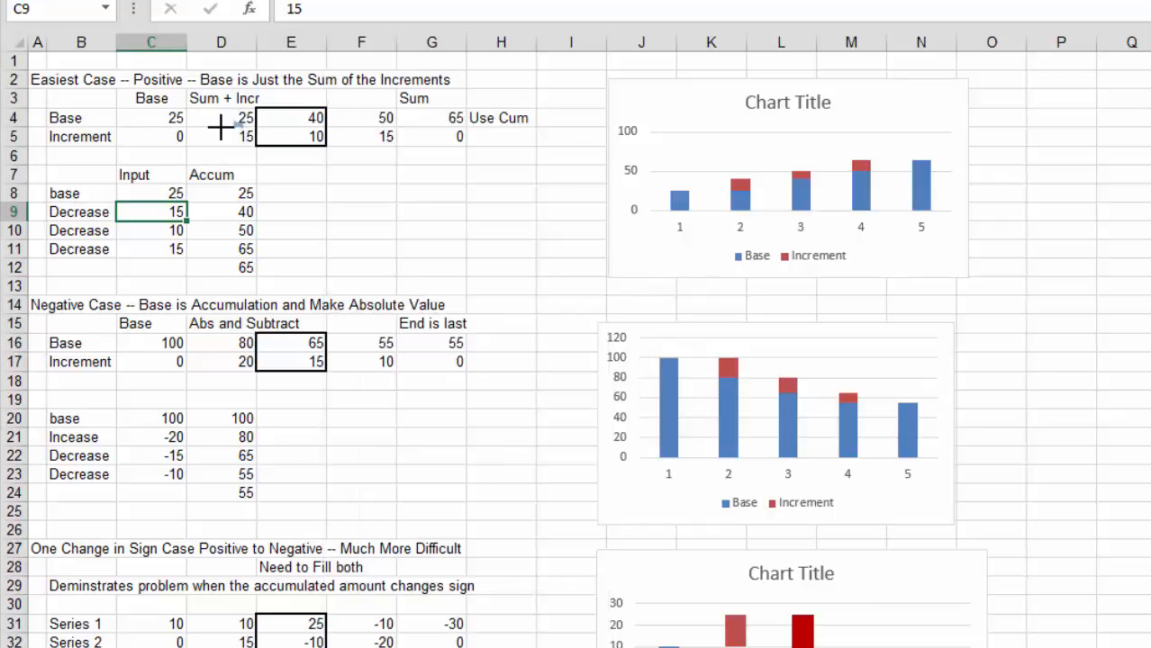
pyautogui.moveTo(192, 136); pyautogui.dragTo(192, 136)
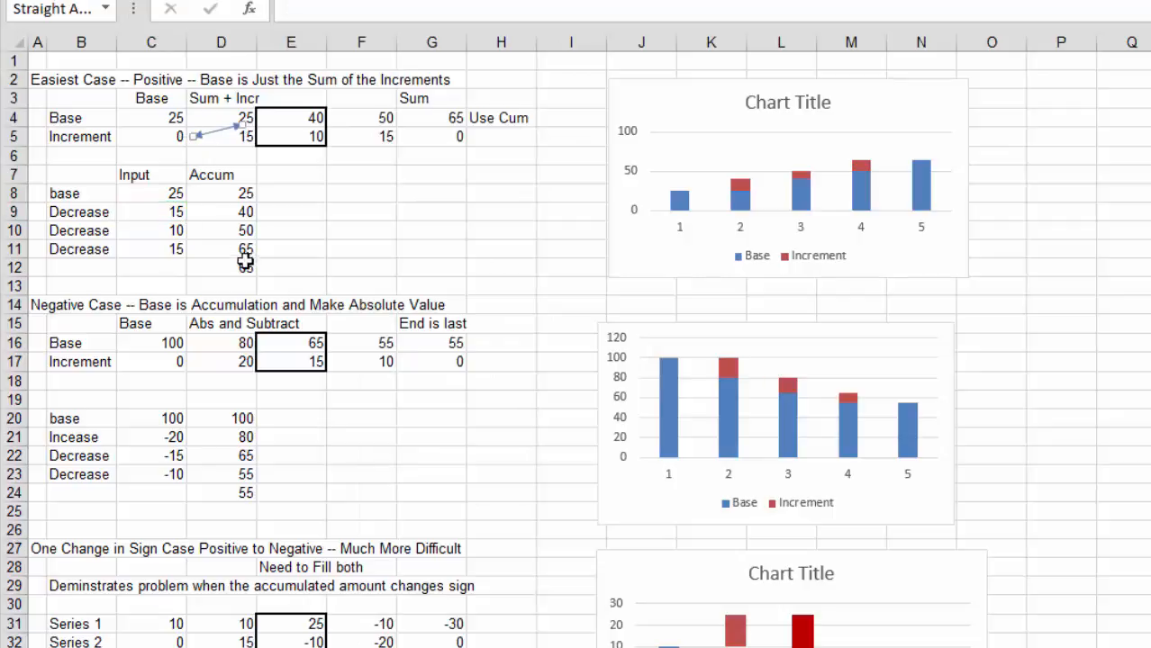
# Step: Check the starting input and accumulation values in row 20 of the negative case
pyautogui.click(300, 429)
pyautogui.press('Left')
pyautogui.press('Left')
pyautogui.press('Up')
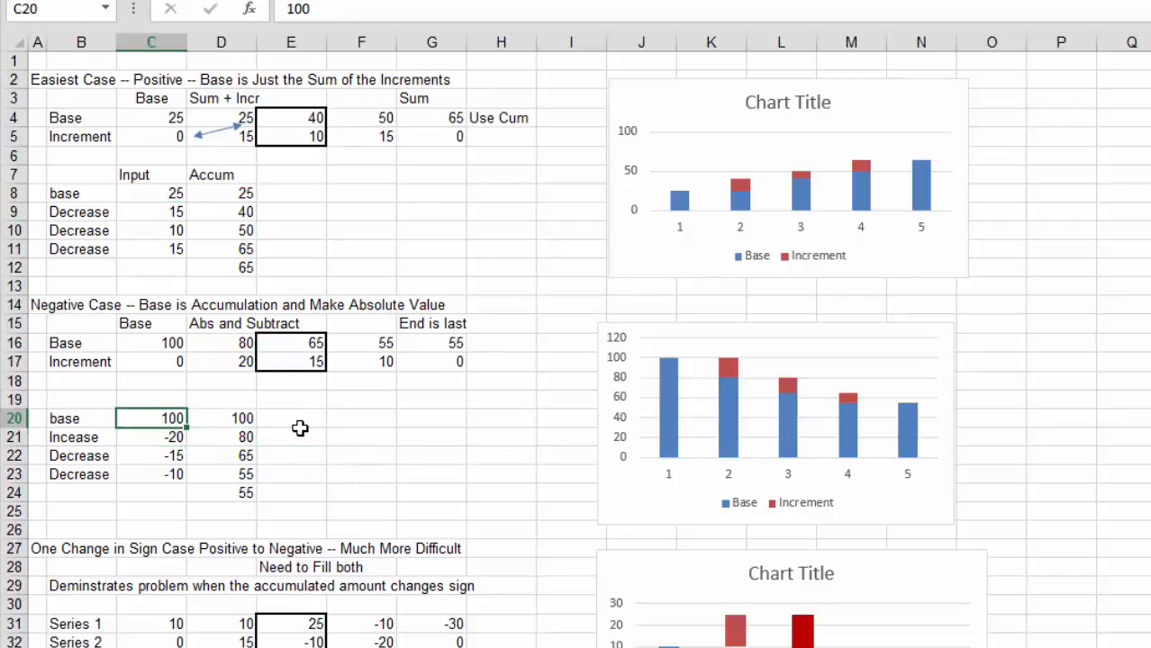
pyautogui.press('Right')
pyautogui.press('Up')
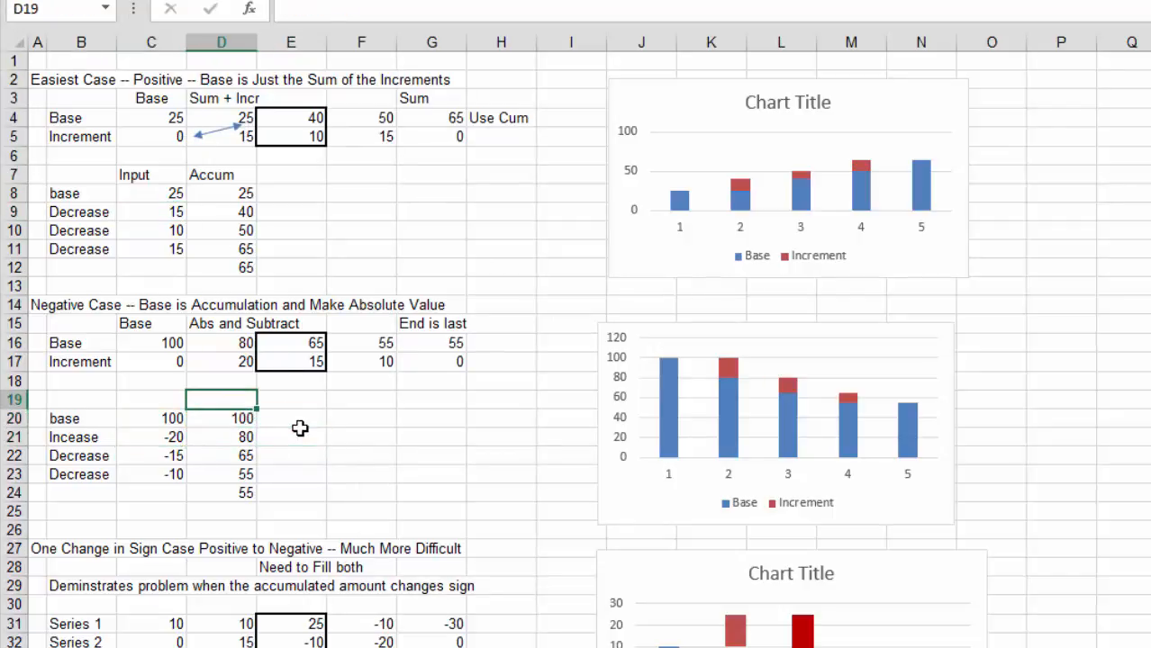
# Step: Remove the fill from the second Base column in the easiest case chart and deselect the chart
pyautogui.click(747, 207)
pyautogui.click(747, 207)
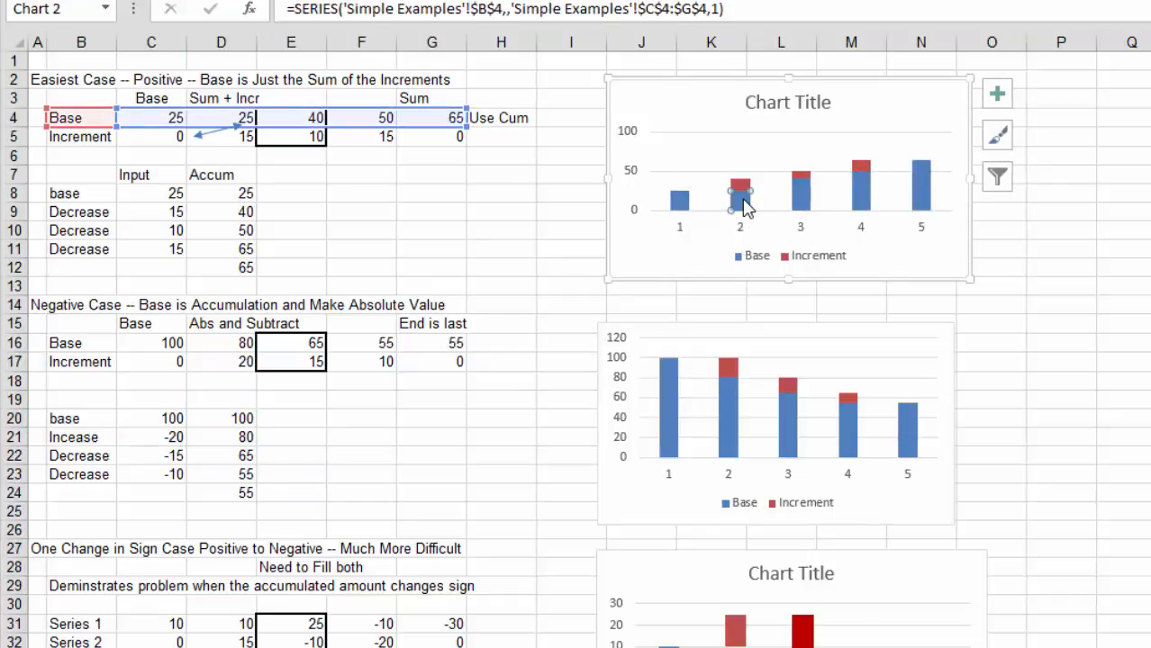
pyautogui.rightClick(744, 206)
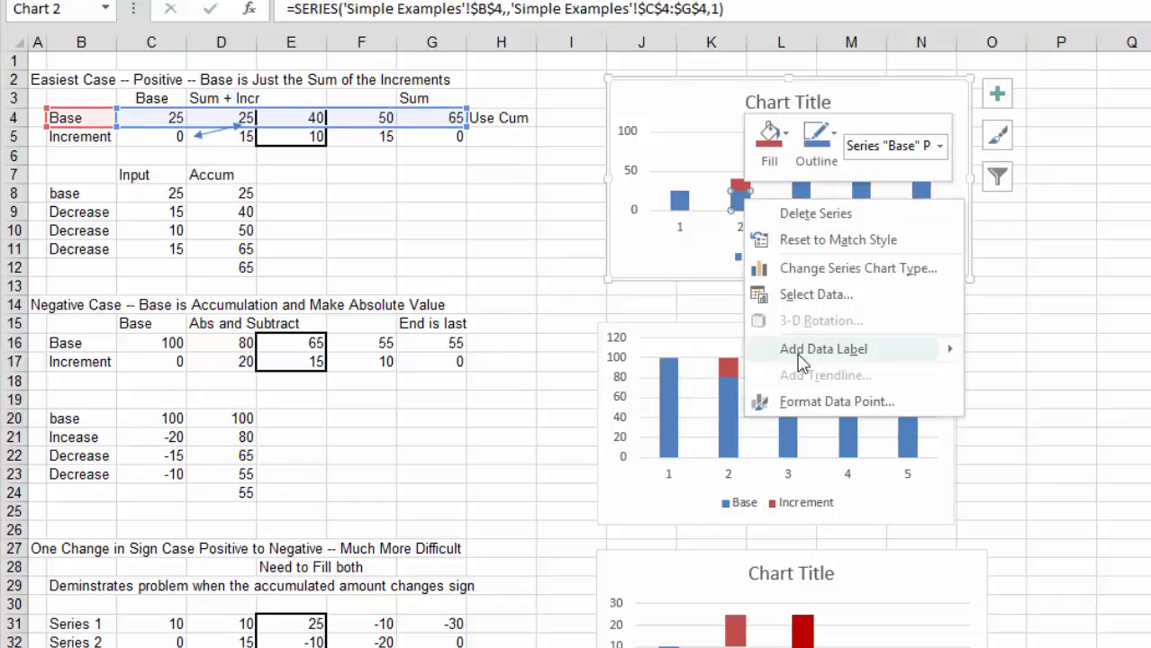
pyautogui.click(836, 405)
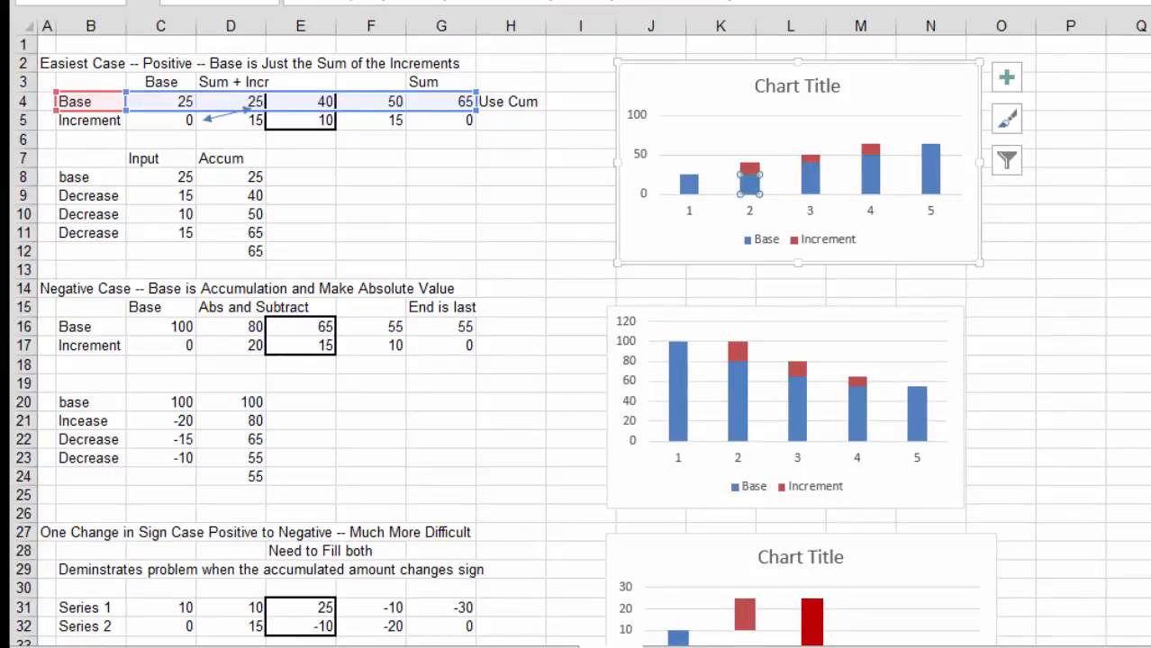
pyautogui.click(1147, 250)
pyautogui.click(1050, 237)
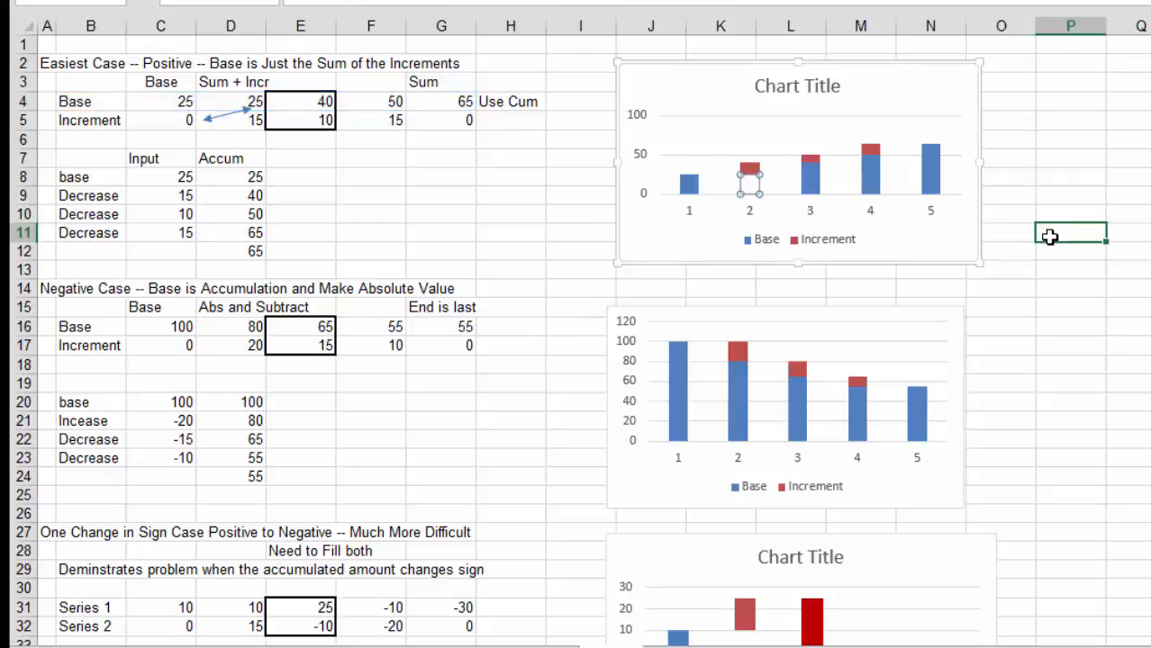
pyautogui.click(444, 431)
pyautogui.press('super')
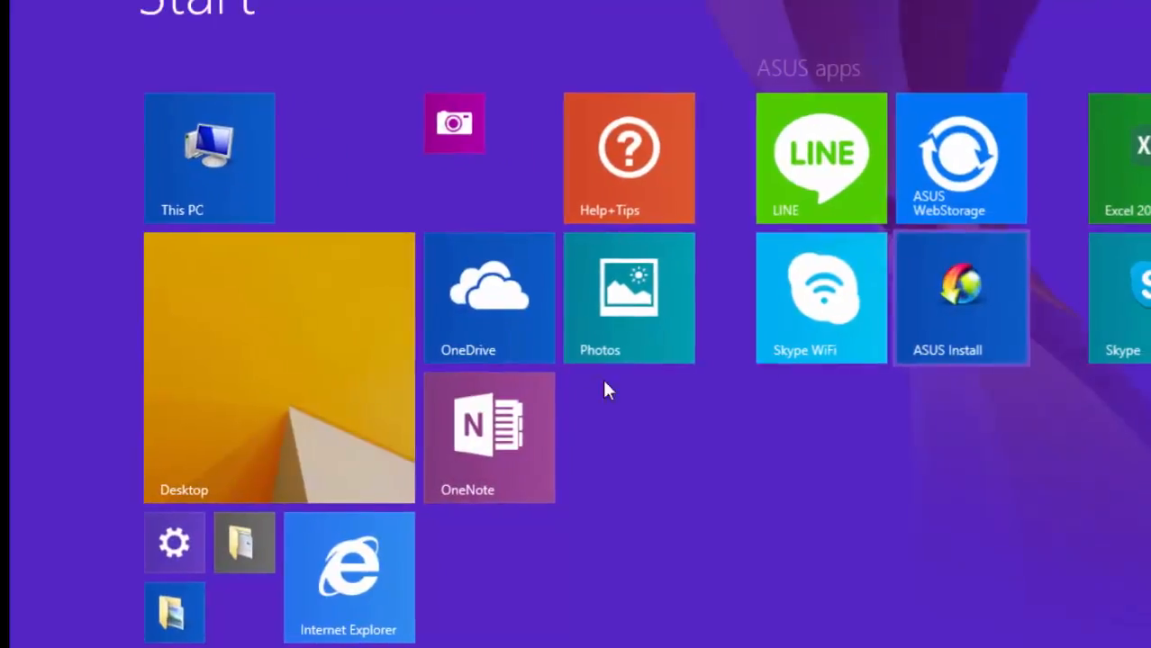
pyautogui.click(276, 417)
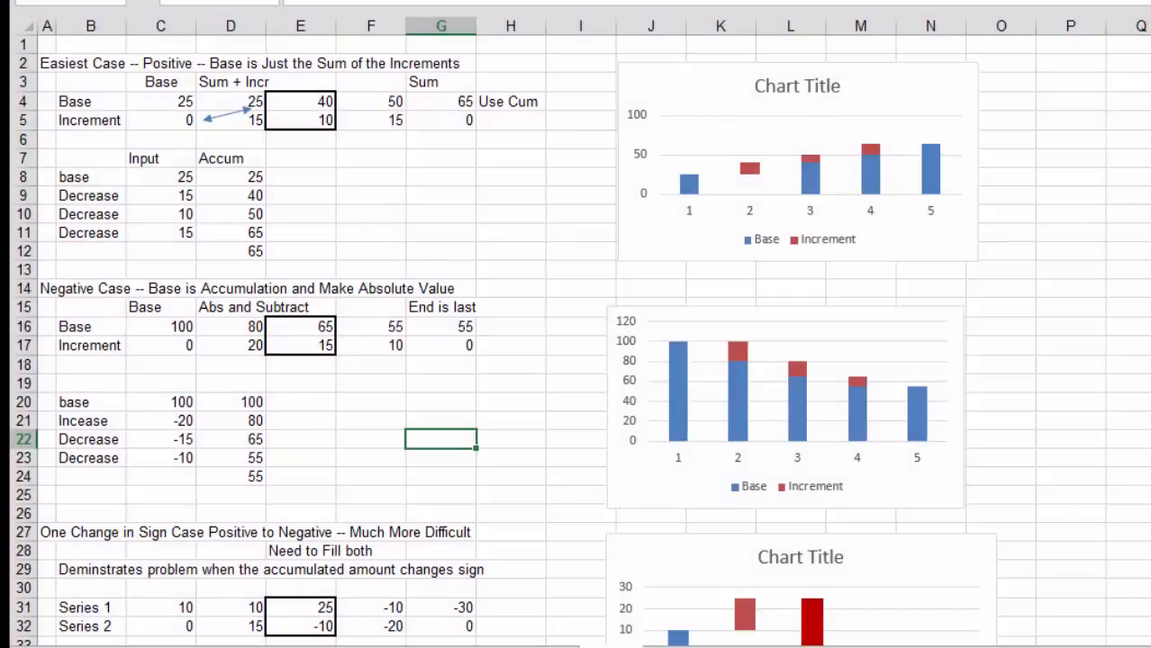
# Step: Review the Base row of the negative case, highlighting C16 to G16
pyautogui.press('Left')
pyautogui.press('Left')
pyautogui.press('Left')
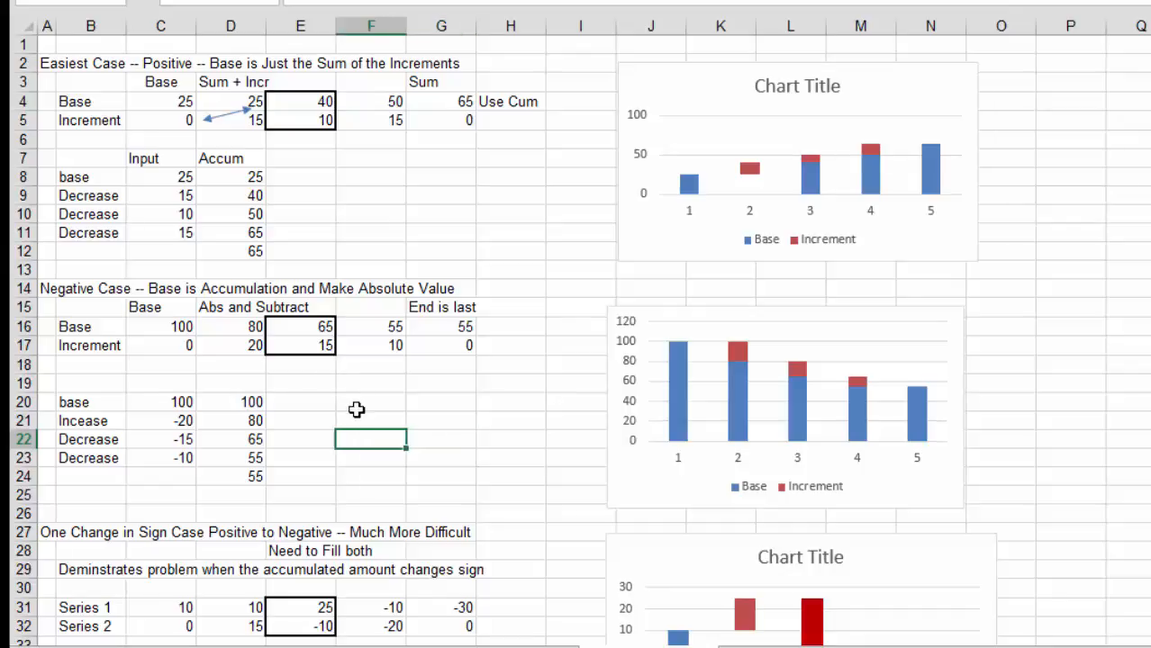
pyautogui.press('Up')
pyautogui.press('Up')
pyautogui.press('Up')
pyautogui.press('Left')
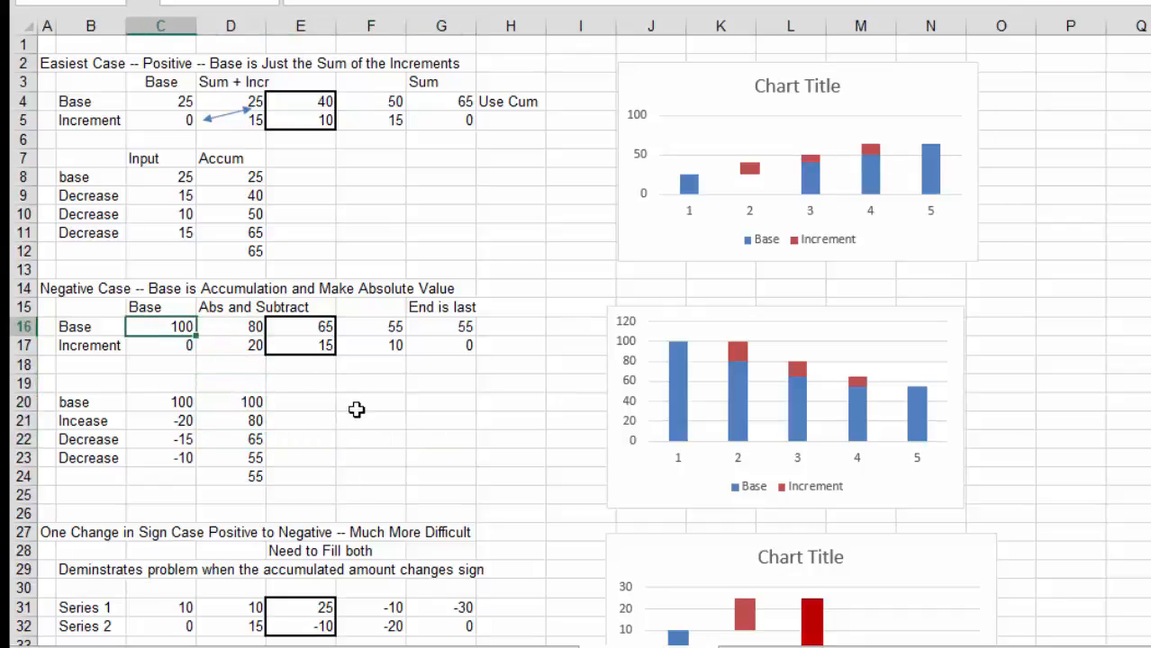
pyautogui.press('Left')
pyautogui.press('Right')
pyautogui.press('Right')
pyautogui.press('Right')
pyautogui.press('Left')
pyautogui.press('Left')
pyautogui.hotkey('shift', 'Right')
pyautogui.hotkey('shift', 'Right')
pyautogui.hotkey('shift', 'Right')
pyautogui.hotkey('shift', 'Right')
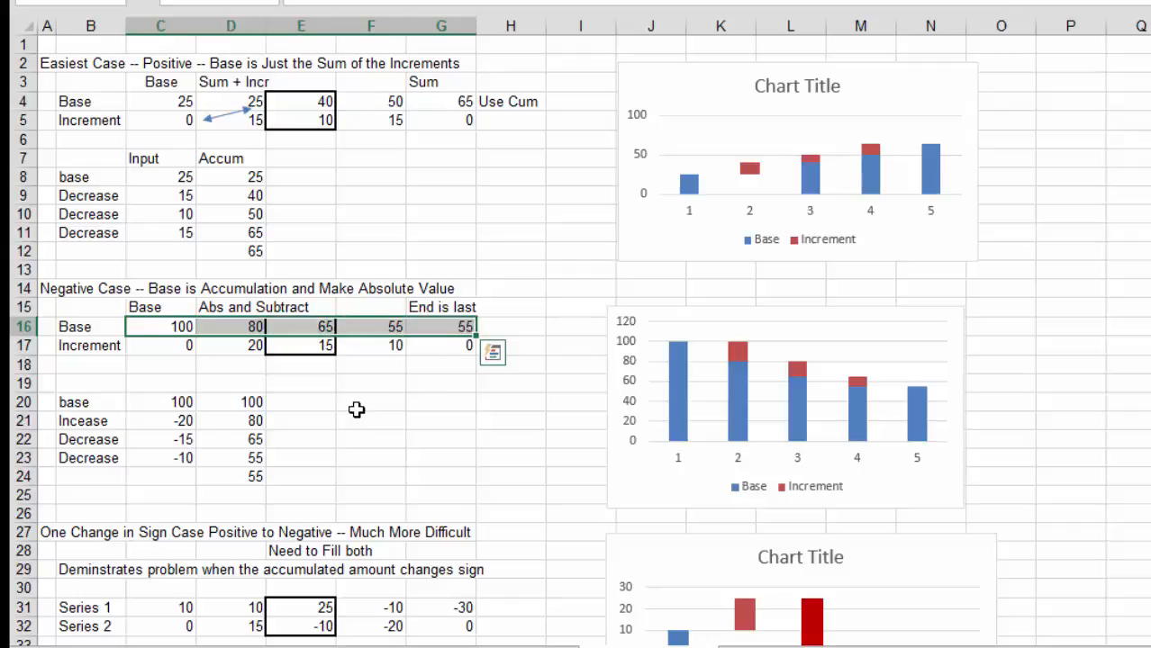
# Step: Annotate the negative case's Base row with "Use Cum" in H16
pyautogui.press('Right')
pyautogui.press('Right')
pyautogui.press('Right')
pyautogui.press('Right')
pyautogui.press('Right')
pyautogui.write('Us')
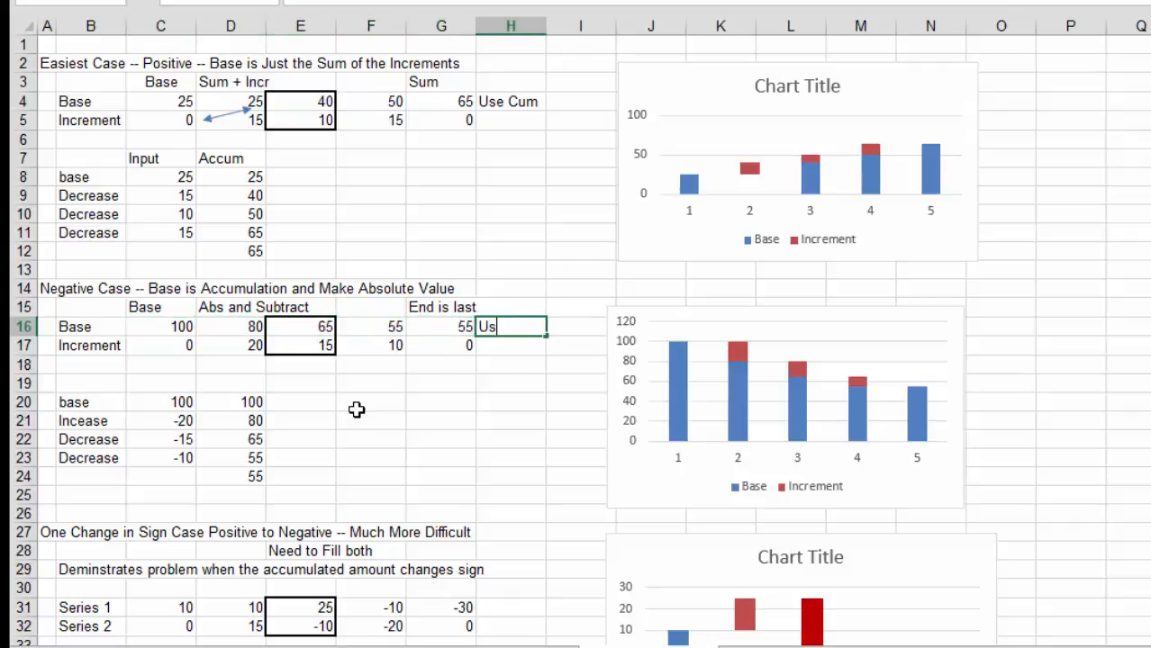
pyautogui.write('e Cum')
pyautogui.press('Return')
# Step: Go over the negative case's Increment row and annotate it with "Abs Value" in H17
pyautogui.press('Left')
pyautogui.press('Left')
pyautogui.press('Left')
pyautogui.press('Left')
pyautogui.press('Left')
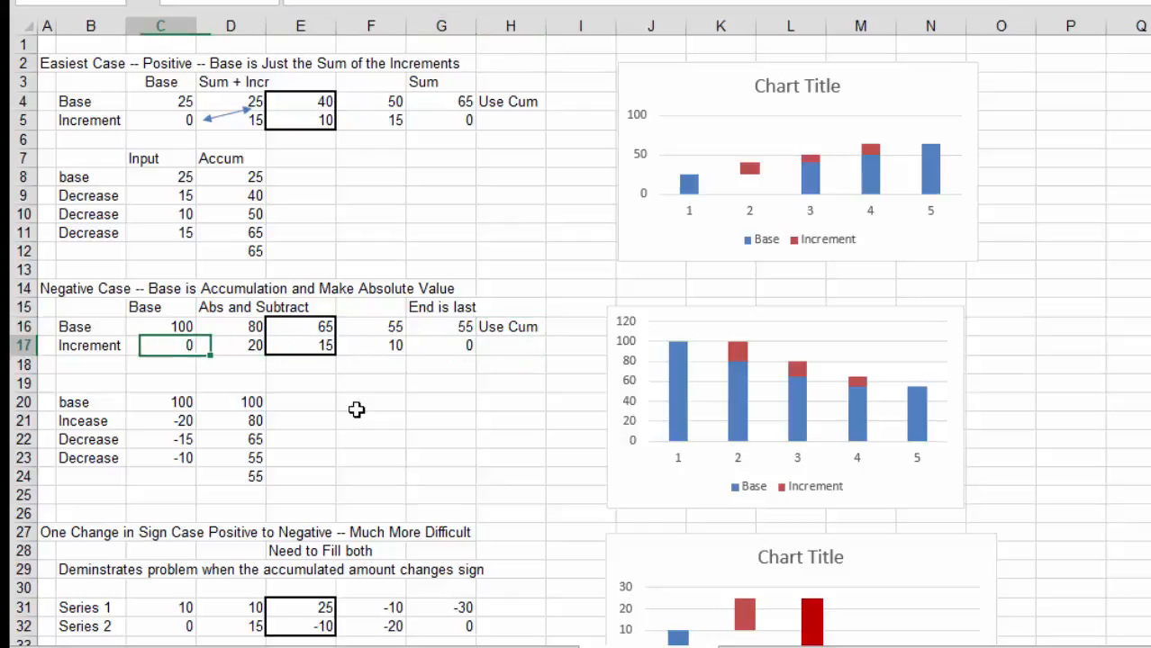
pyautogui.press('Right')
pyautogui.press('Right')
pyautogui.press('Right')
pyautogui.press('Right')
pyautogui.press('Right')
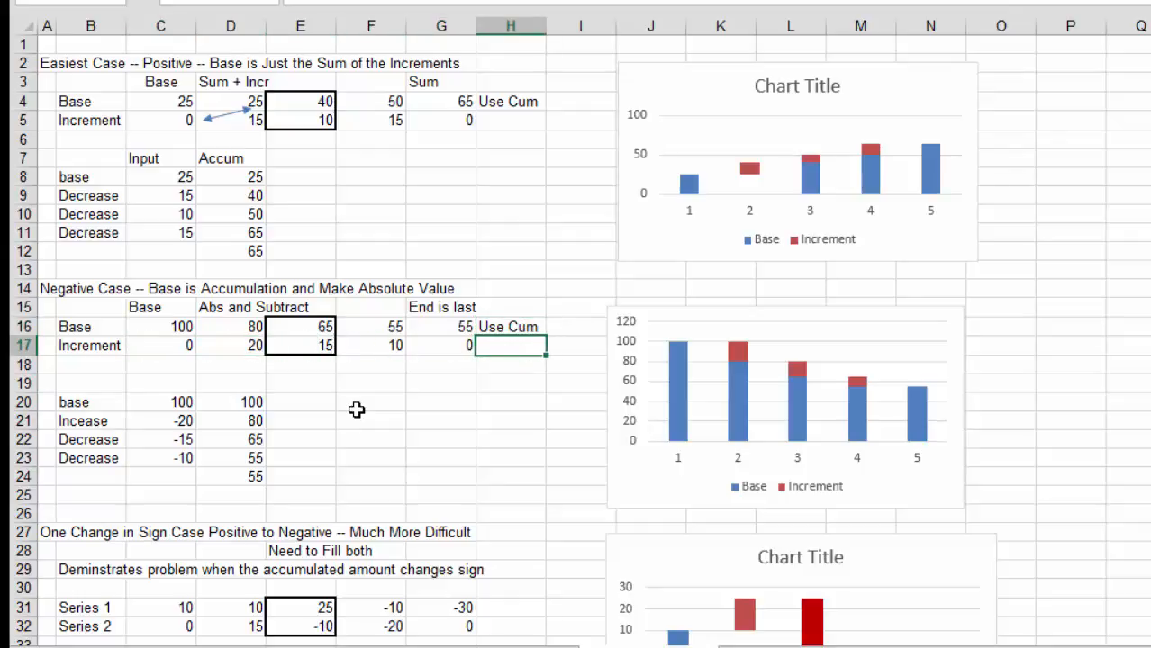
pyautogui.write('Abs Value')
pyautogui.press('Return')
pyautogui.press('Down')
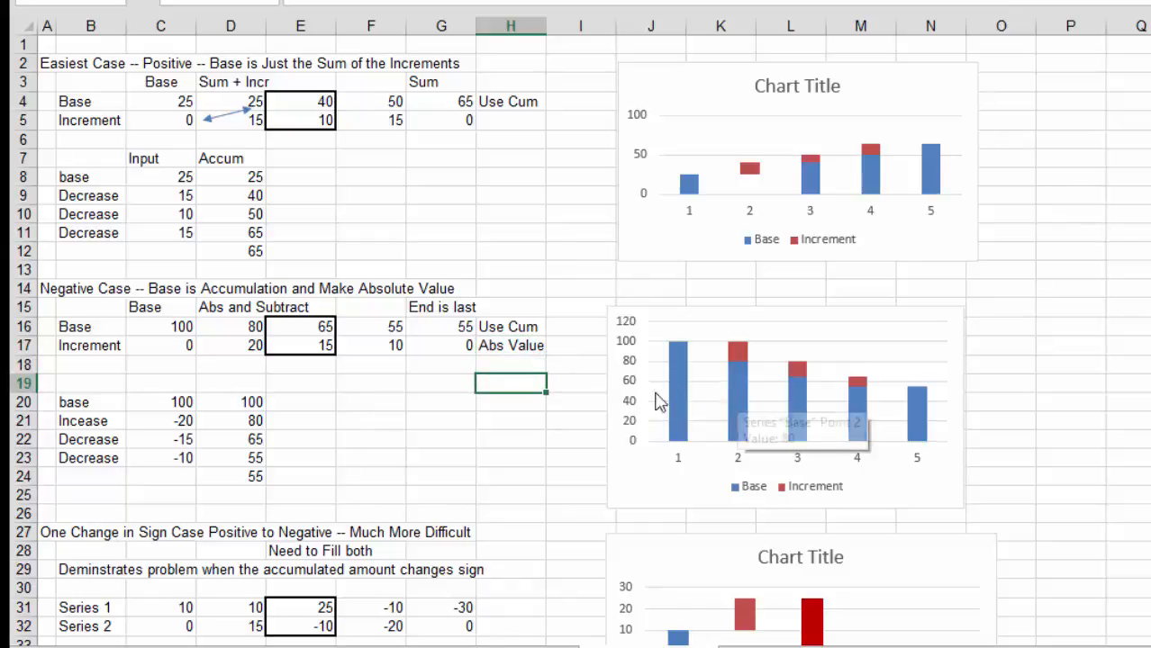
# Step: Examine the table and chart of the positive-to-negative sign change case starting in row 27
pyautogui.click(396, 491)
pyautogui.press('Down')
pyautogui.press('Down')
pyautogui.press('Down')
pyautogui.press('Down')
pyautogui.press('Down')
pyautogui.press('Down')
pyautogui.press('Down')
pyautogui.press('Down')
pyautogui.press('Down')
pyautogui.press('Down')
pyautogui.press('Down')
pyautogui.press('Down')
pyautogui.press('Down')
pyautogui.press('Down')
pyautogui.press('Down')
pyautogui.press('Down')
pyautogui.press('Down')
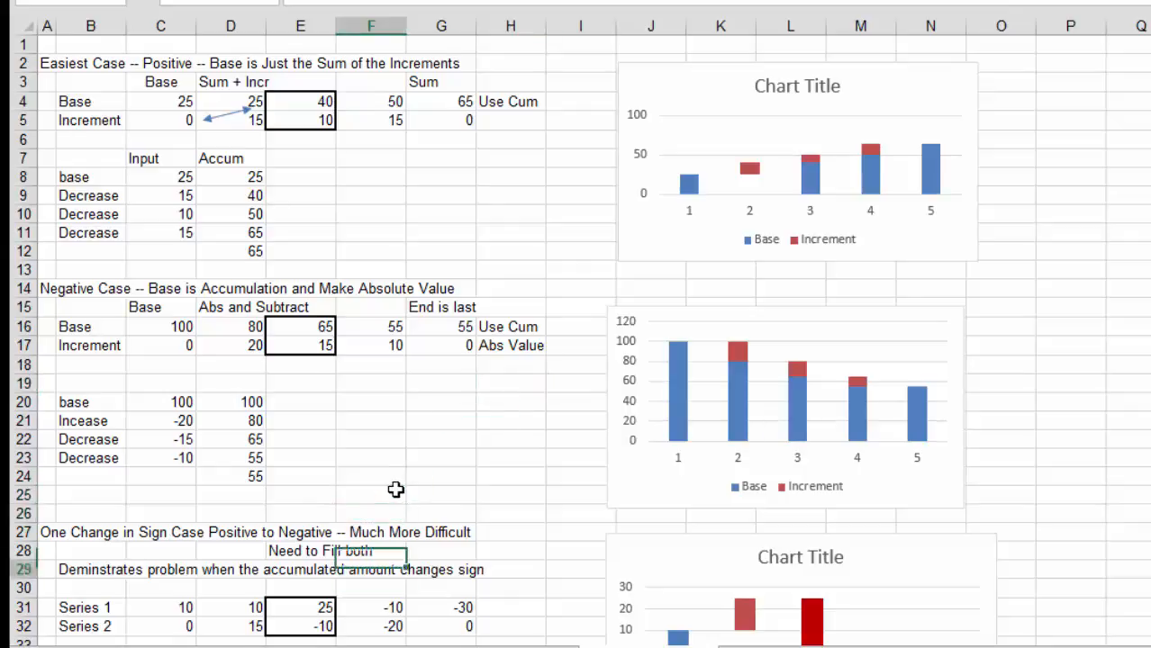
pyautogui.press('Up')
pyautogui.press('Up')
pyautogui.press('Up')
pyautogui.press('Up')
pyautogui.press('Up')
pyautogui.press('Up')
pyautogui.press('Up')
pyautogui.press('Up')
pyautogui.press('Up')
pyautogui.press('Up')
pyautogui.press('Up')
pyautogui.press('Up')
pyautogui.press('Up')
pyautogui.press('Up')
pyautogui.press('Up')
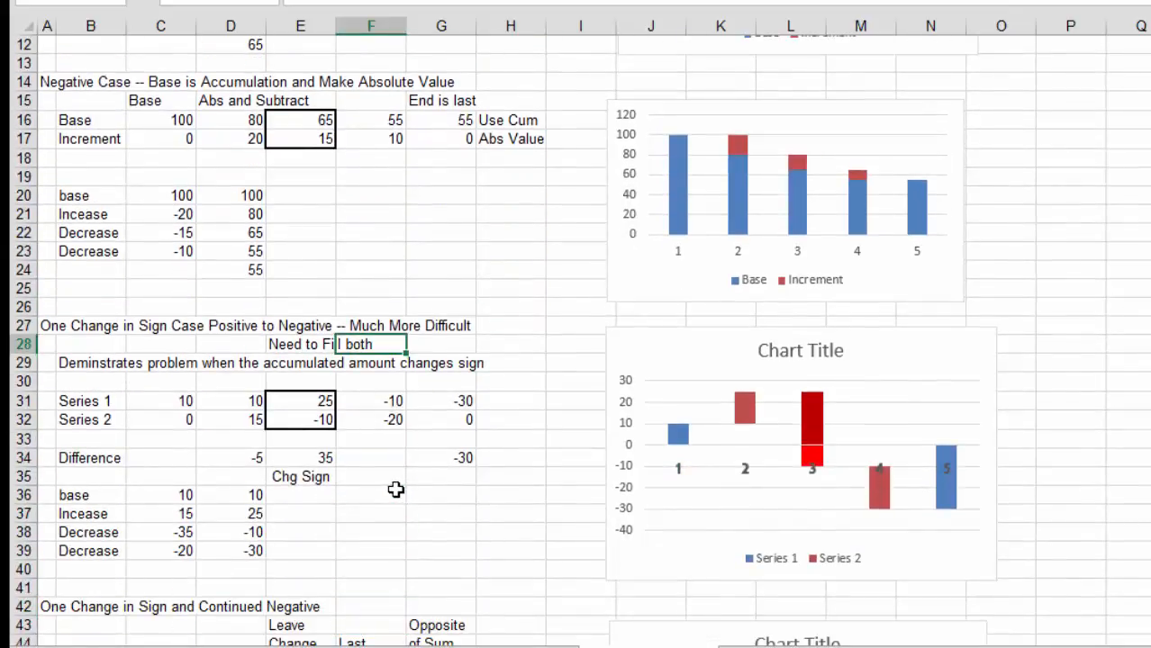
pyautogui.press('Down')
pyautogui.press('Down')
pyautogui.press('Down')
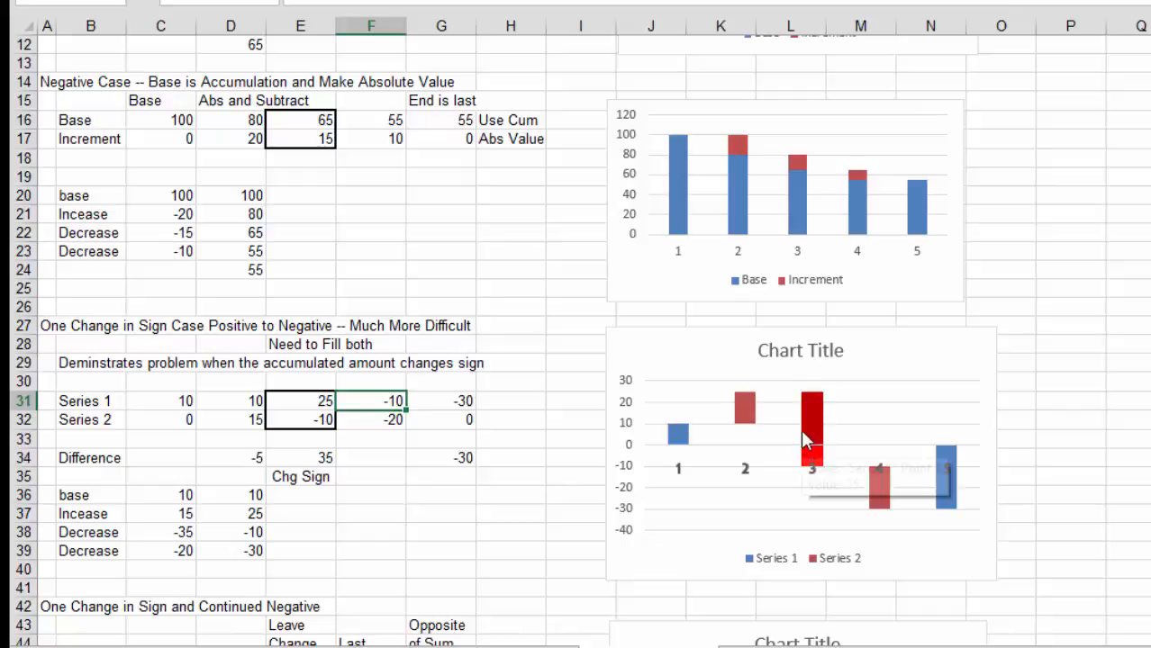
# Step: Examine the table, rule notes and chart of the "One Change in Sign and Continued Negative" case
pyautogui.click(450, 556)
pyautogui.press('Down')
pyautogui.press('Down')
pyautogui.press('Down')
pyautogui.press('Down')
pyautogui.press('Down')
pyautogui.press('Down')
pyautogui.press('Down')
pyautogui.press('Down')
pyautogui.press('Down')
pyautogui.press('Down')
pyautogui.press('Down')
pyautogui.press('Down')
pyautogui.press('Down')
pyautogui.press('Down')
pyautogui.press('Down')
pyautogui.press('Down')
pyautogui.press('Down')
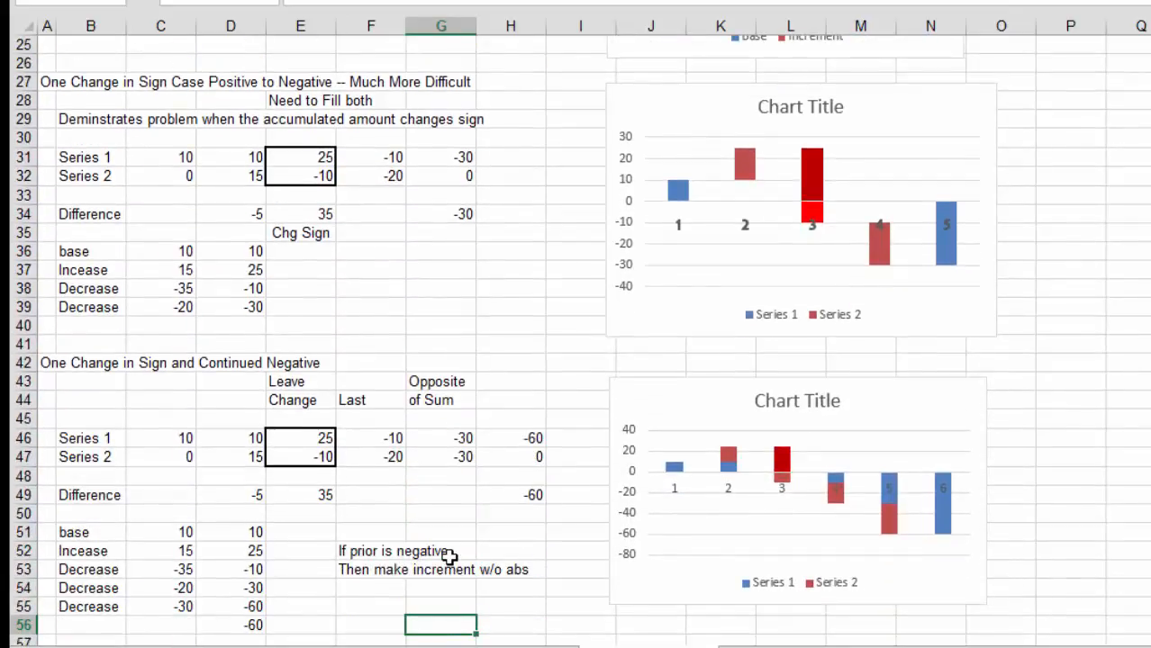
# Step: Leave the sign change examples and go to the worksheet with the Downside Analysis scenario tables
pyautogui.press('Up')
pyautogui.press('Up')
pyautogui.press('Up')
pyautogui.press('Up')
pyautogui.press('Up')
pyautogui.press('Up')
pyautogui.press('Up')
pyautogui.press('Up')
pyautogui.press('Up')
pyautogui.press('Up')
pyautogui.press('Up')
pyautogui.press('Up')
pyautogui.press('Up')
pyautogui.press('Up')
pyautogui.press('Up')
pyautogui.press('Up')
pyautogui.press('Up')
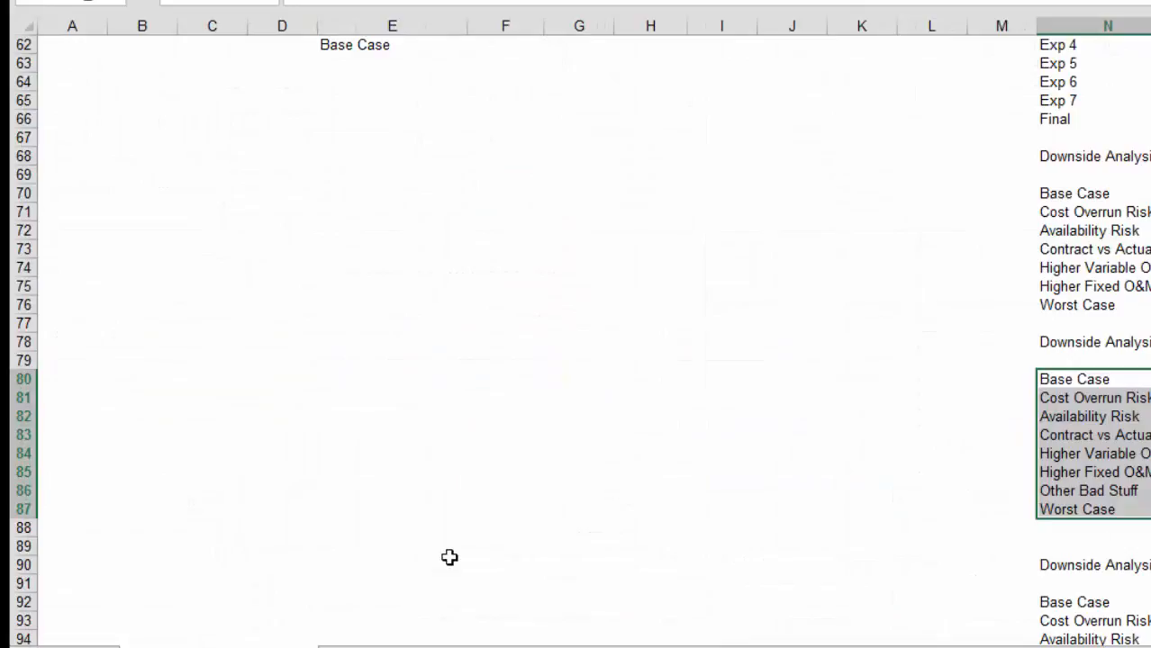
# Step: Select the labels and values of the Input Base and Incremental Values table, E8:F17, near the top of the sheet
pyautogui.press('Up')
pyautogui.press('Up')
pyautogui.press('Up')
pyautogui.press('Up')
pyautogui.press('Up')
pyautogui.press('Up')
pyautogui.press('Up')
pyautogui.press('Up')
pyautogui.press('Up')
pyautogui.press('Up')
pyautogui.press('Up')
pyautogui.press('Up')
pyautogui.press('Up')
pyautogui.press('Up')
pyautogui.press('Up')
pyautogui.press('Up')
pyautogui.press('Up')
pyautogui.press('Up')
pyautogui.press('Up')
pyautogui.press('Up')
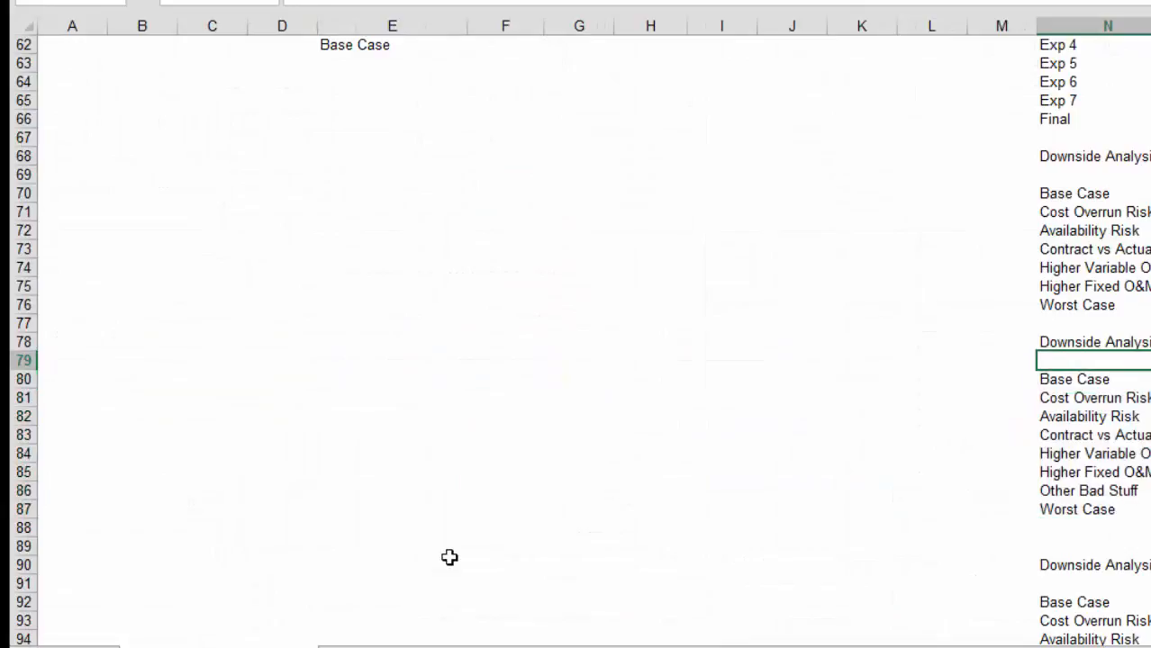
pyautogui.press('Up')
pyautogui.press('Up')
pyautogui.press('Up')
pyautogui.press('Up')
pyautogui.press('Up')
pyautogui.press('Up')
pyautogui.press('Up')
pyautogui.press('Up')
pyautogui.press('Up')
pyautogui.press('Up')
pyautogui.press('Up')
pyautogui.press('Up')
pyautogui.press('Up')
pyautogui.press('Up')
pyautogui.press('Up')
pyautogui.press('Up')
pyautogui.press('Up')
pyautogui.press('Up')
pyautogui.press('Up')
pyautogui.press('Up')
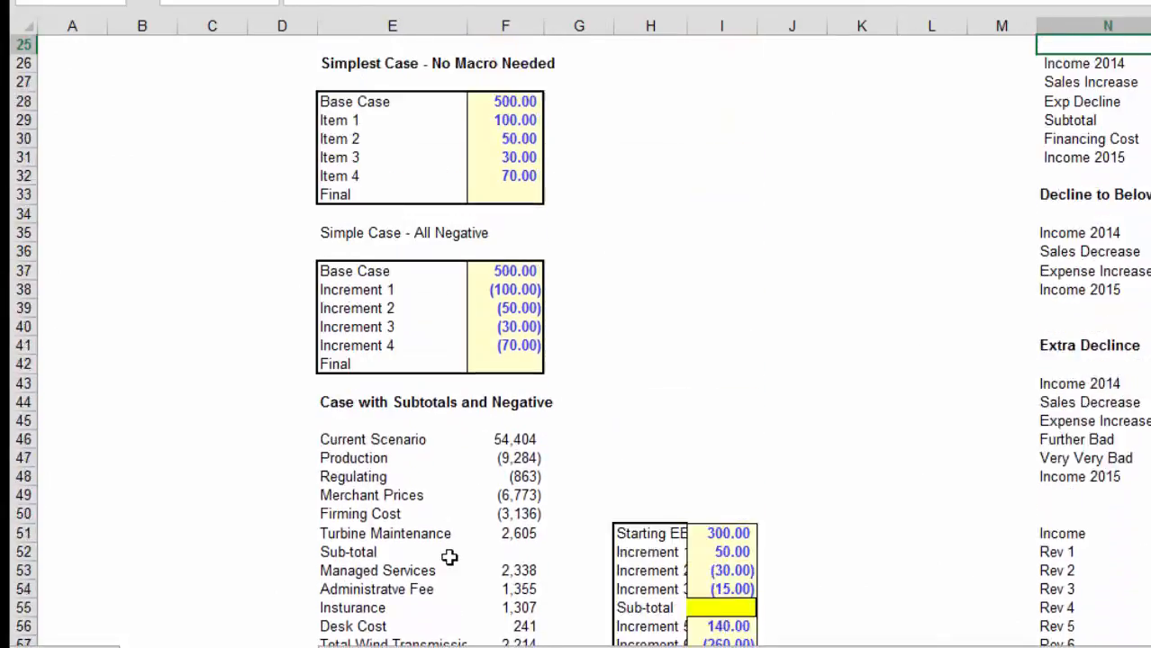
pyautogui.press('Left')
pyautogui.press('Left')
pyautogui.press('Left')
pyautogui.press('Left')
pyautogui.press('Left')
pyautogui.press('Left')
pyautogui.press('Left')
pyautogui.press('Left')
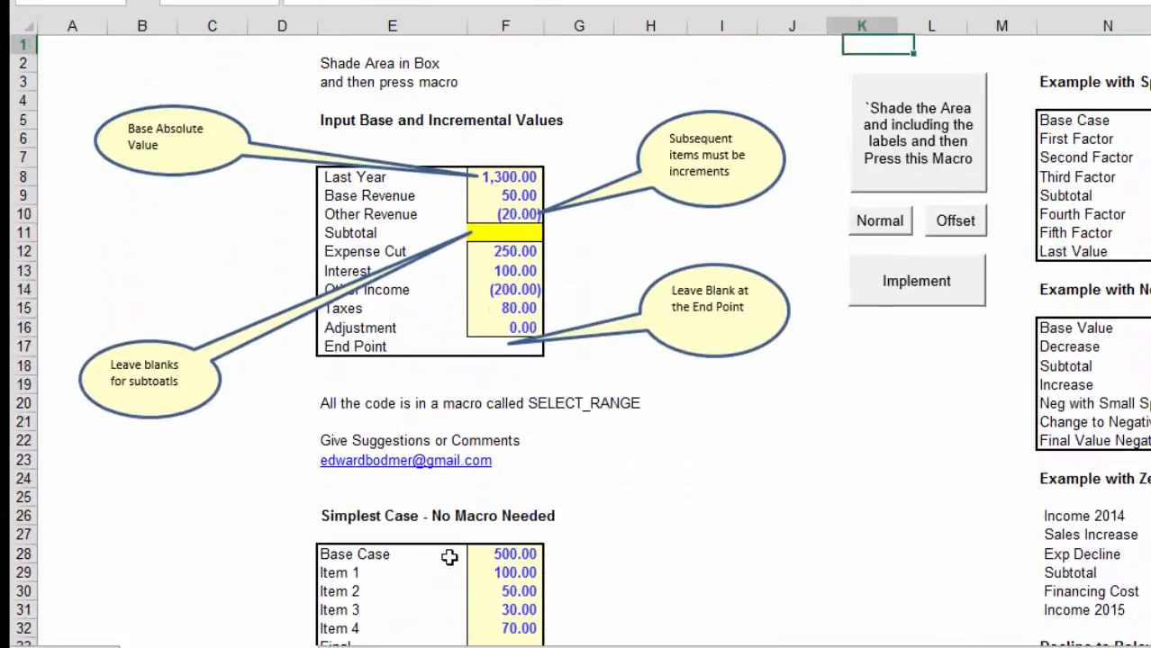
pyautogui.press('Down')
pyautogui.press('Down')
pyautogui.press('Down')
pyautogui.press('Down')
pyautogui.press('Down')
pyautogui.press('Down')
pyautogui.press('Down')
pyautogui.press('Left')
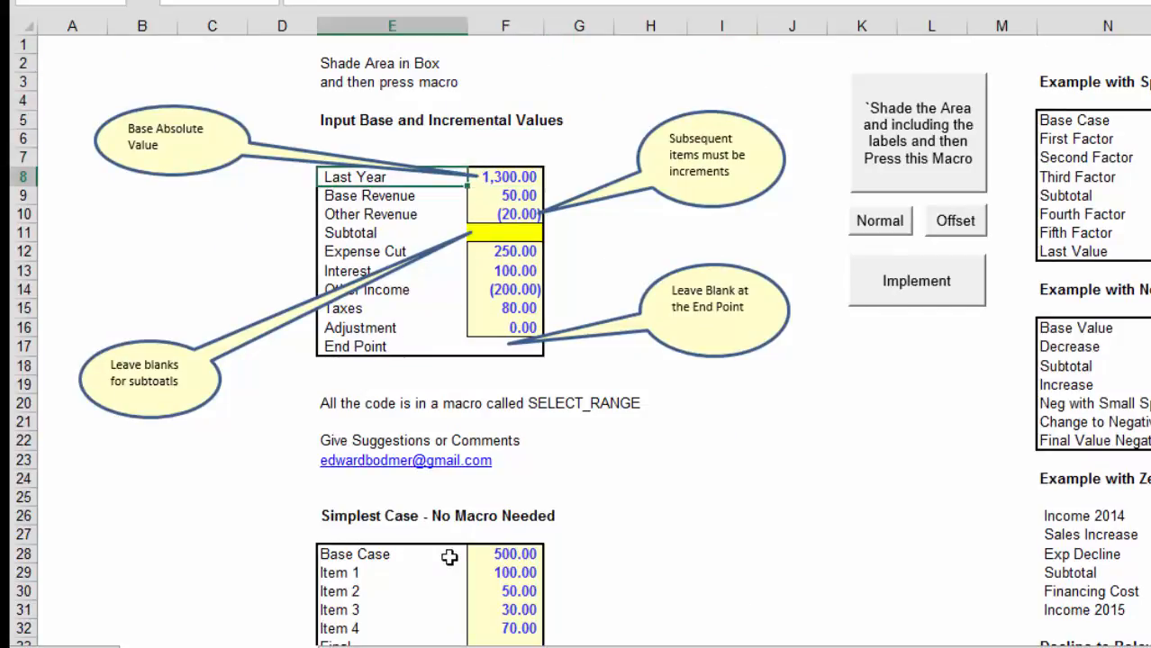
pyautogui.hotkey('shift', 'Right')
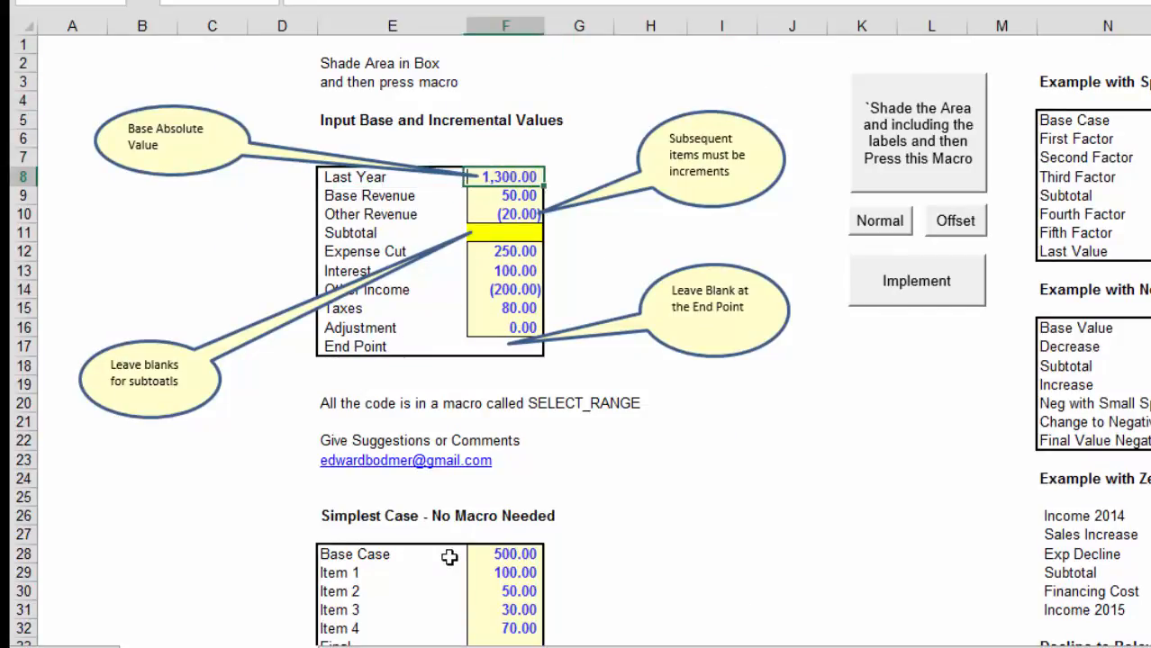
pyautogui.hotkey('shift', 'Left')
pyautogui.hotkey('shift', 'Right')
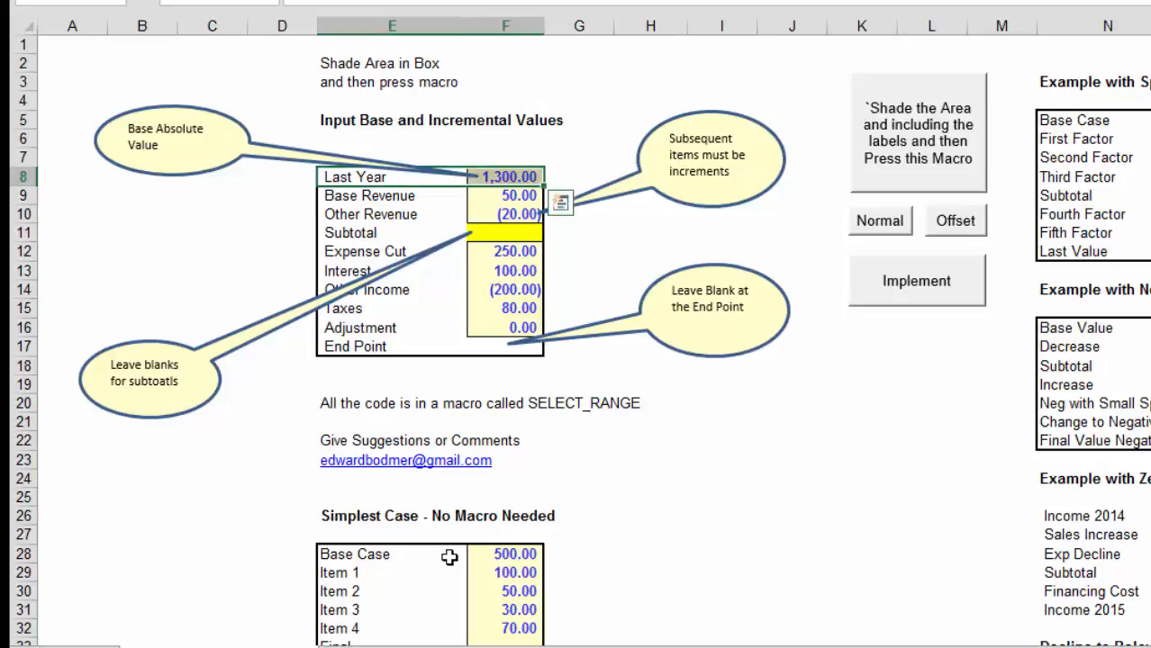
pyautogui.hotkey('shift', 'Down')
pyautogui.hotkey('shift', 'Down')
pyautogui.hotkey('shift', 'Down')
pyautogui.hotkey('shift', 'Down')
pyautogui.hotkey('shift', 'Down')
pyautogui.hotkey('shift', 'Down')
pyautogui.hotkey('shift', 'Down')
pyautogui.hotkey('shift', 'Down')
pyautogui.hotkey('shift', 'Down')
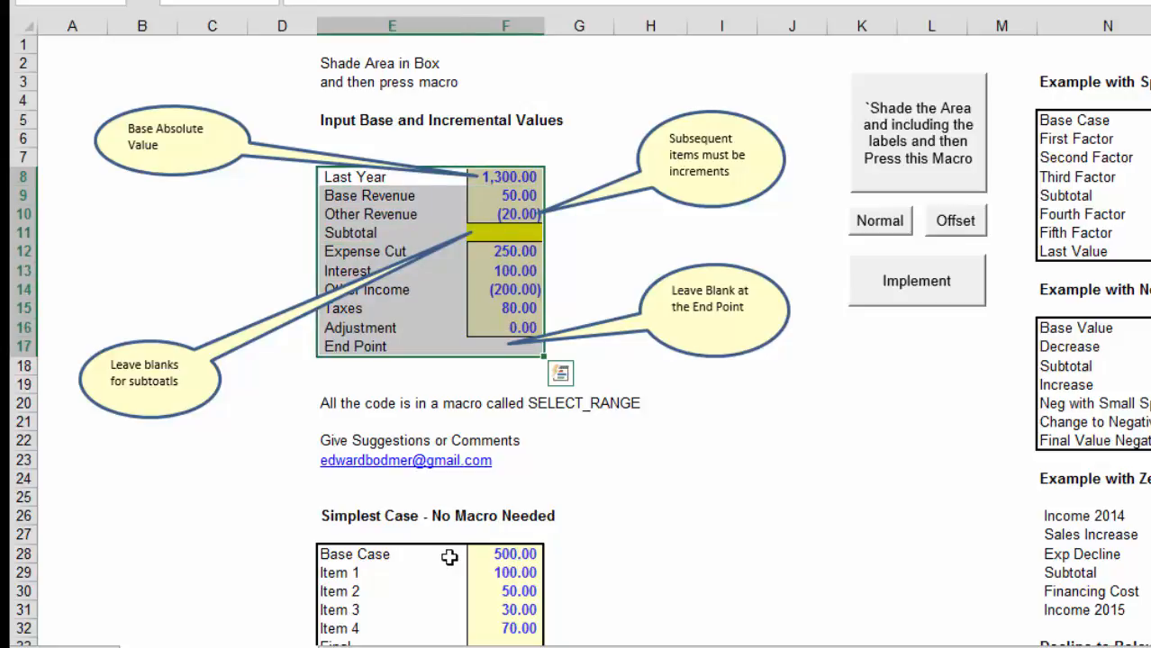
# Step: Run the waterfall macro on the selected table with its preset options, and widen the bars of the resulting chart
pyautogui.hotkey('ctrl', 'w')
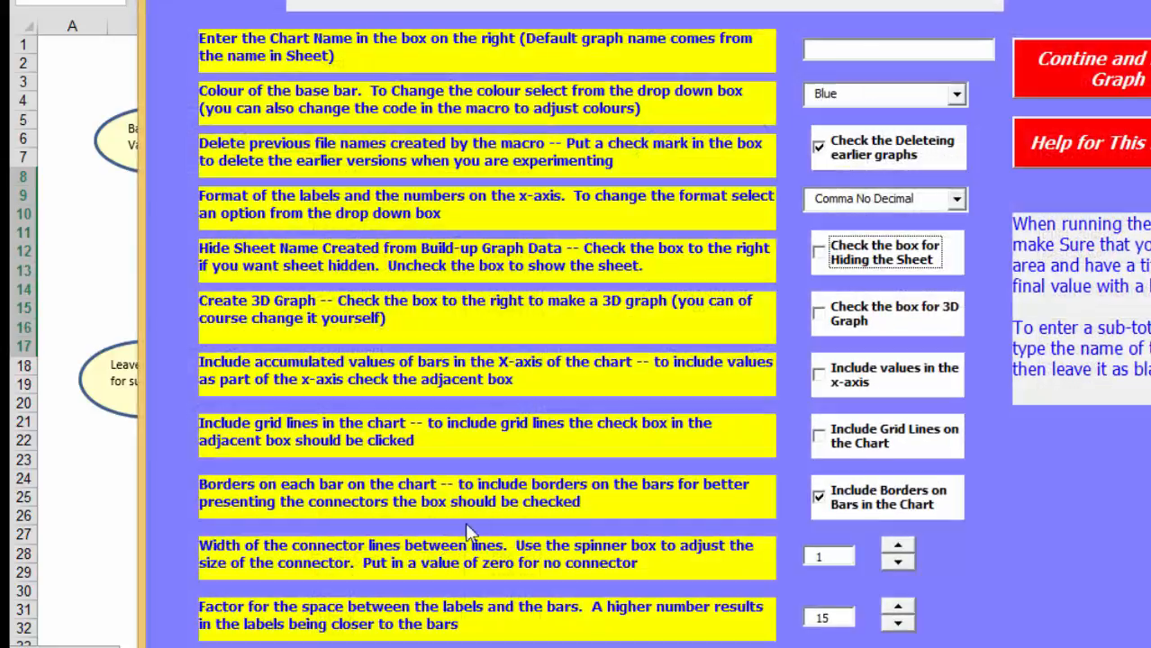
pyautogui.click(1071, 71)
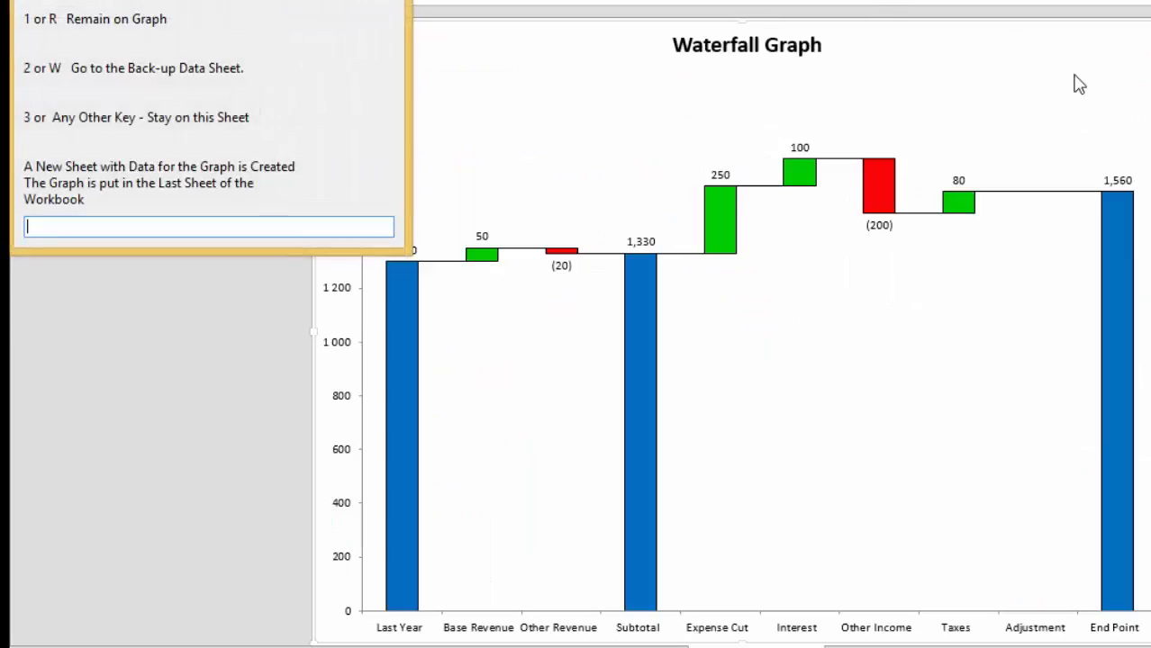
pyautogui.press('Return')
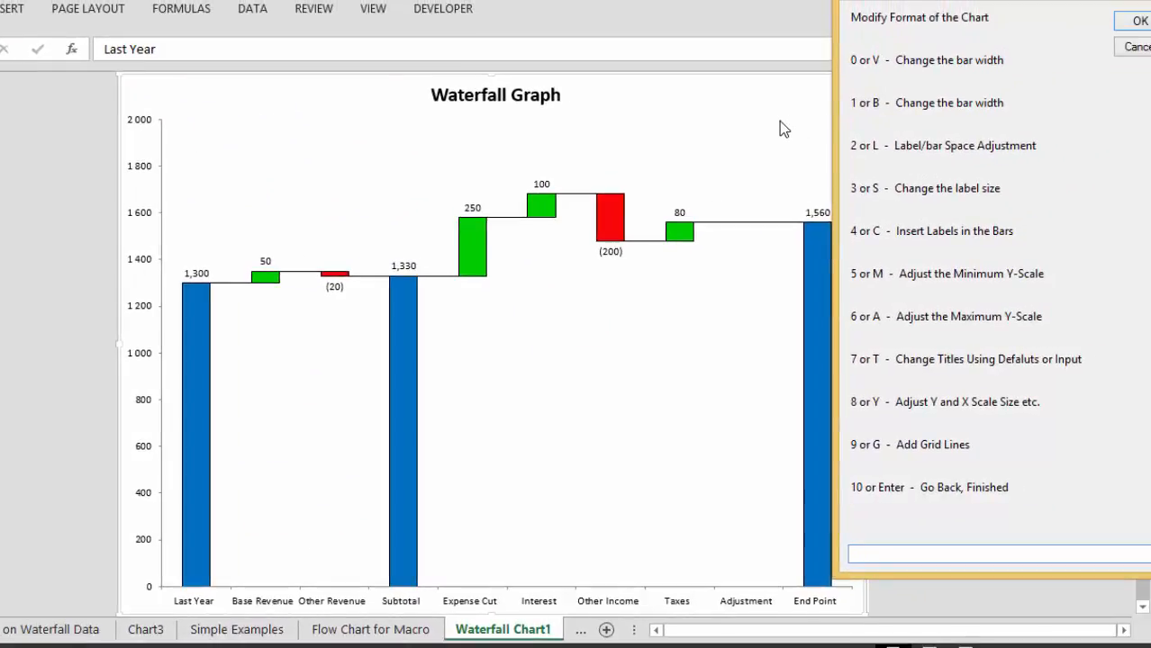
pyautogui.press('Return')
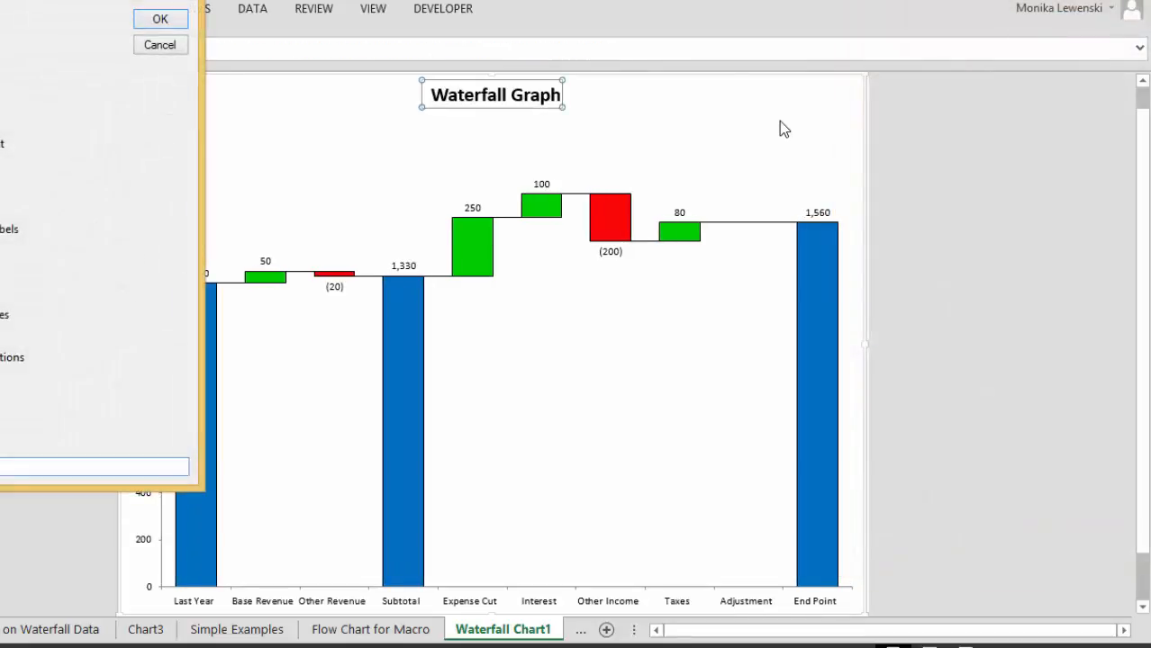
# Step: Enlarge the chart's bar labels and make them bold
pyautogui.press('Return')
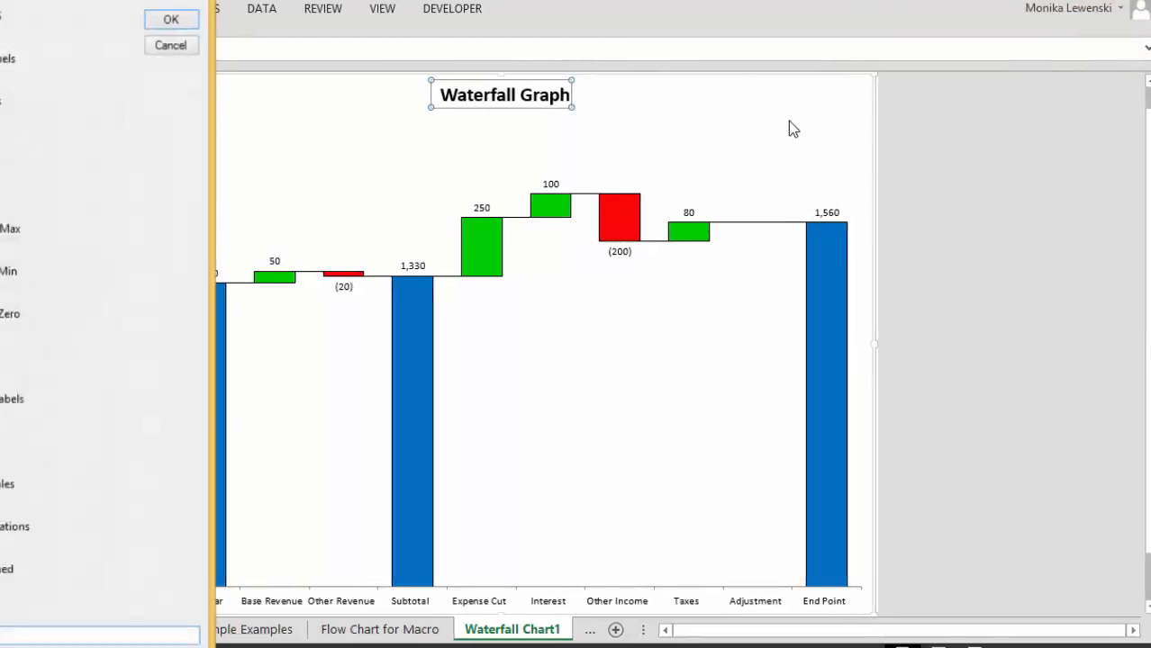
pyautogui.press('Return')
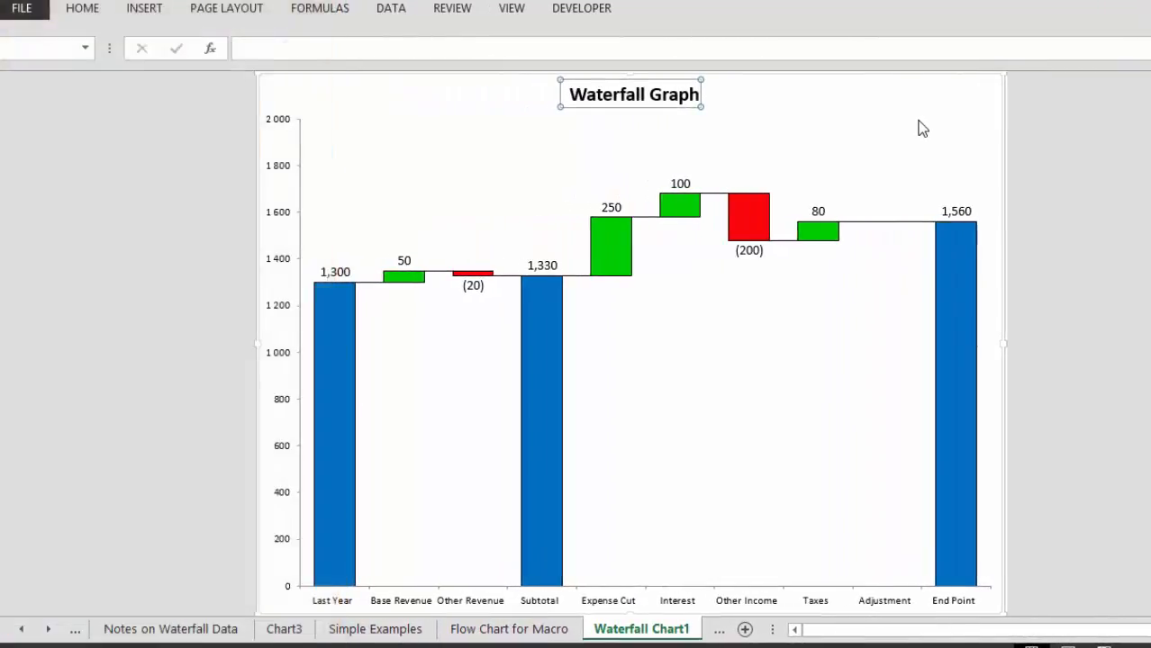
pyautogui.press('Return')
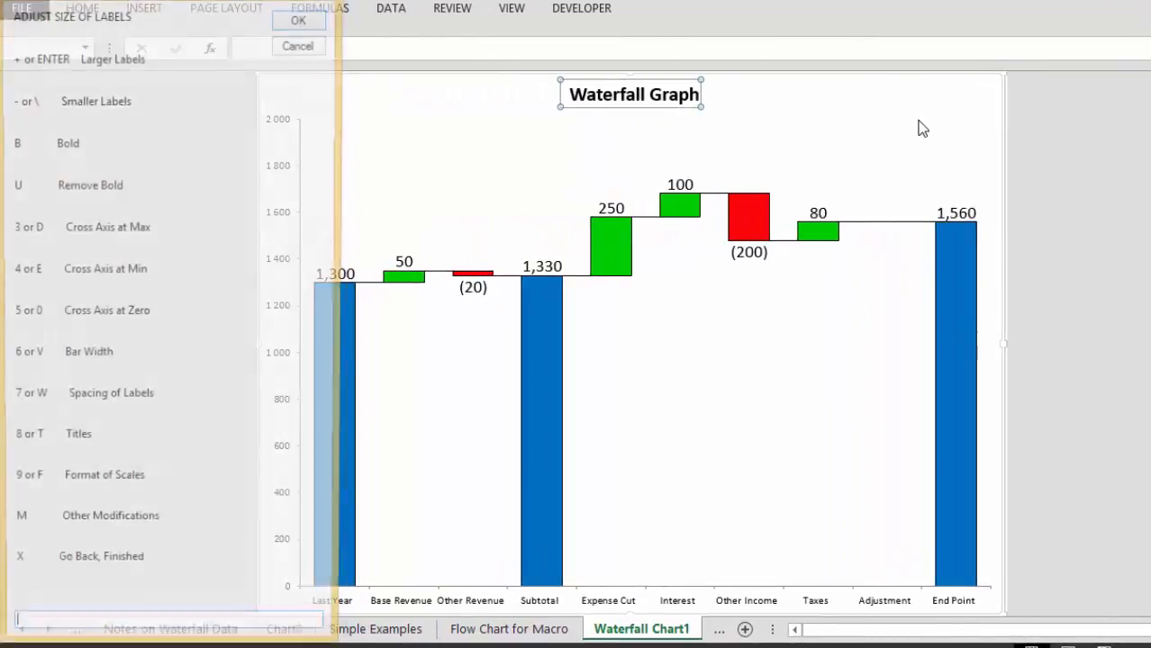
pyautogui.write('b')
pyautogui.press('Return')
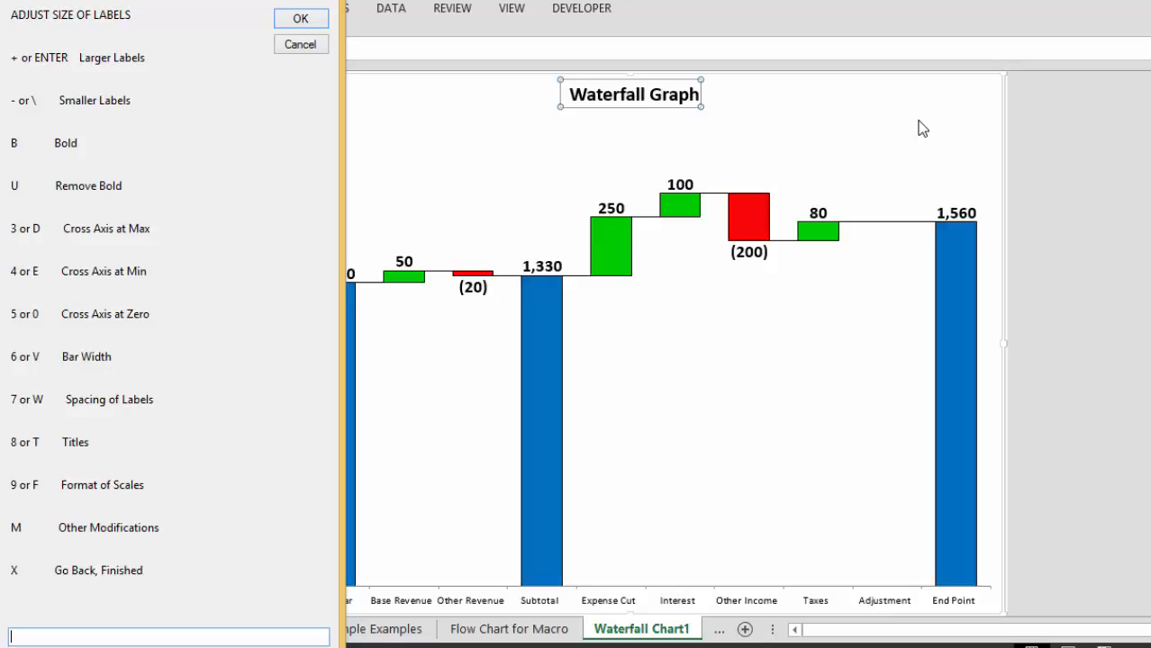
# Step: Move the labels two increments further away from the bars
pyautogui.write('w')
pyautogui.press('Return')
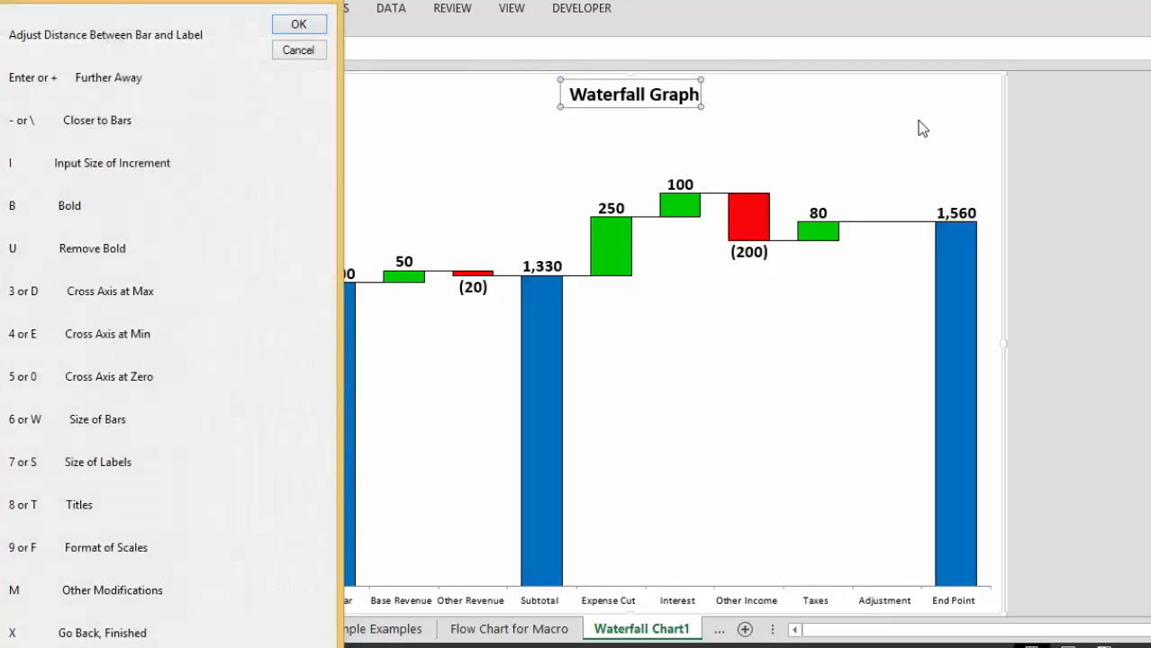
pyautogui.press('Return')
pyautogui.press('Return')
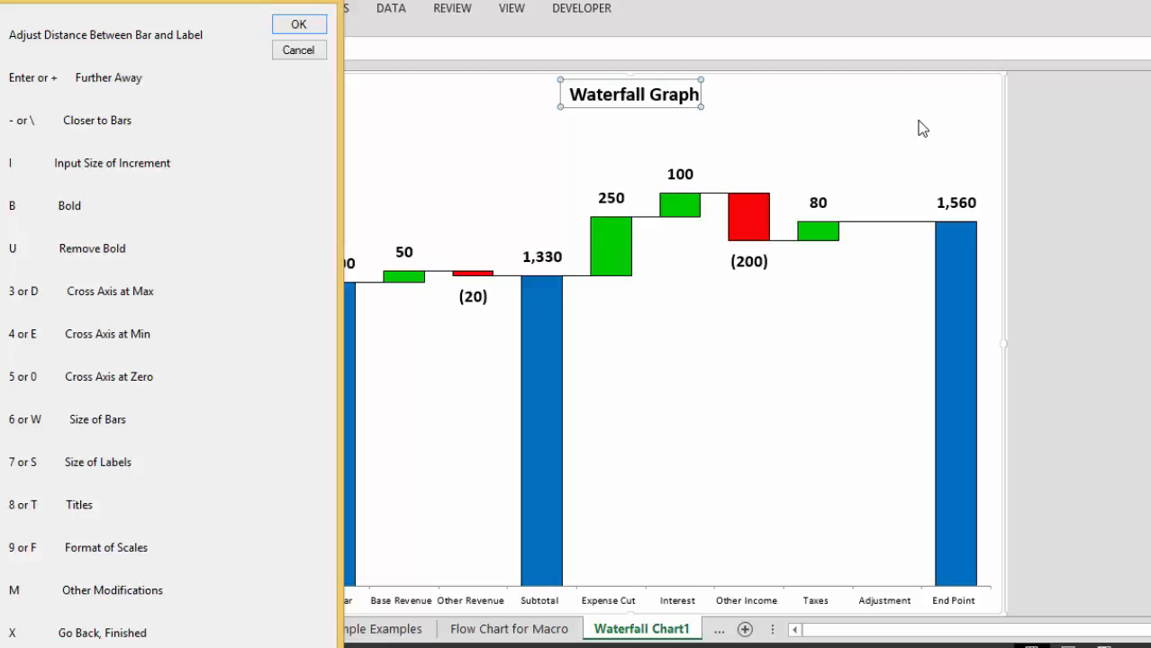
# Step: Readjust the label size by reducing it once and enlarging it again until it is slightly bigger than before
pyautogui.write('s')
pyautogui.press('Return')
pyautogui.write('-')
pyautogui.press('Return')
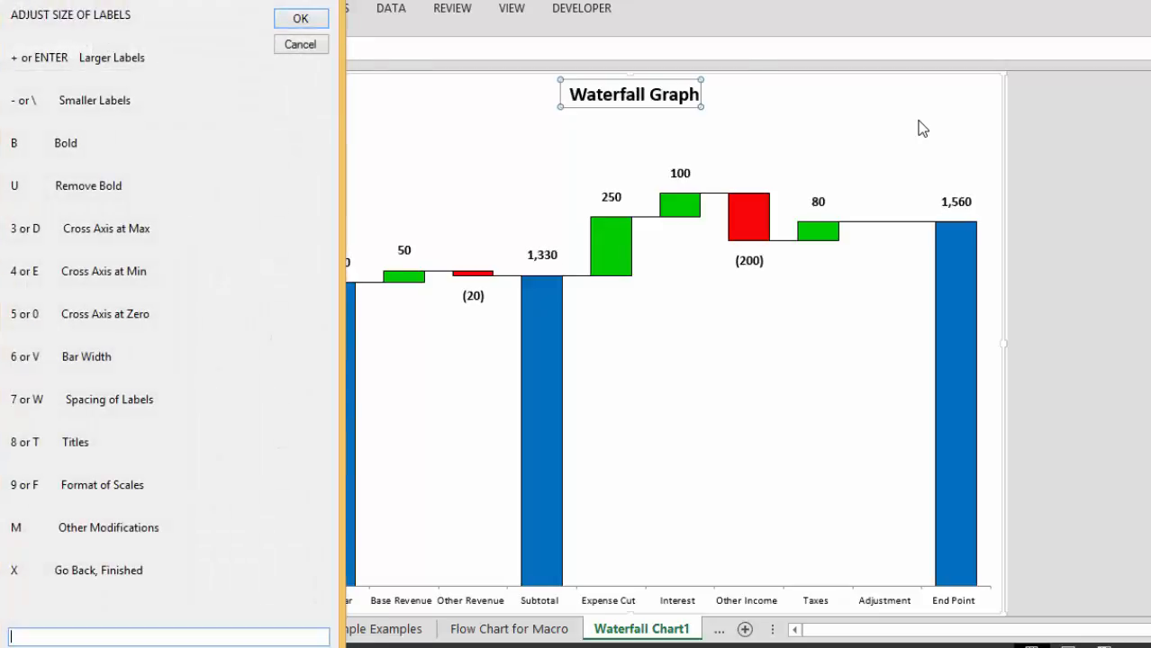
pyautogui.press('Return')
pyautogui.press('Return')
pyautogui.press('Return')
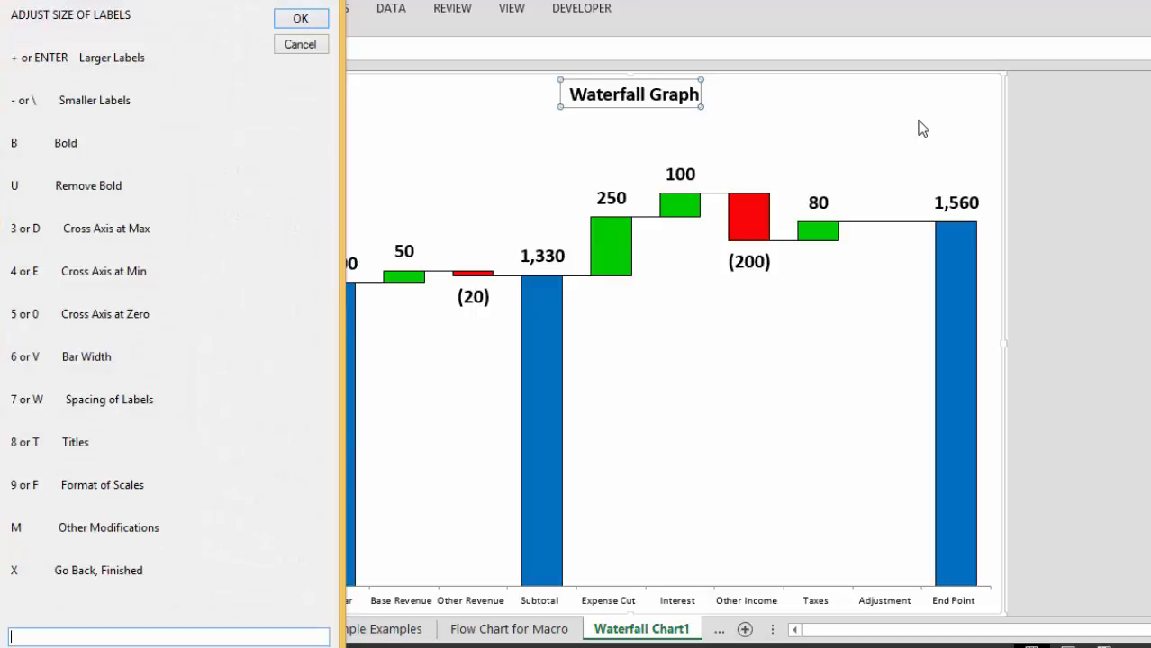
# Step: Increase the size of the chart title by two increments
pyautogui.write('t')
pyautogui.press('Return')
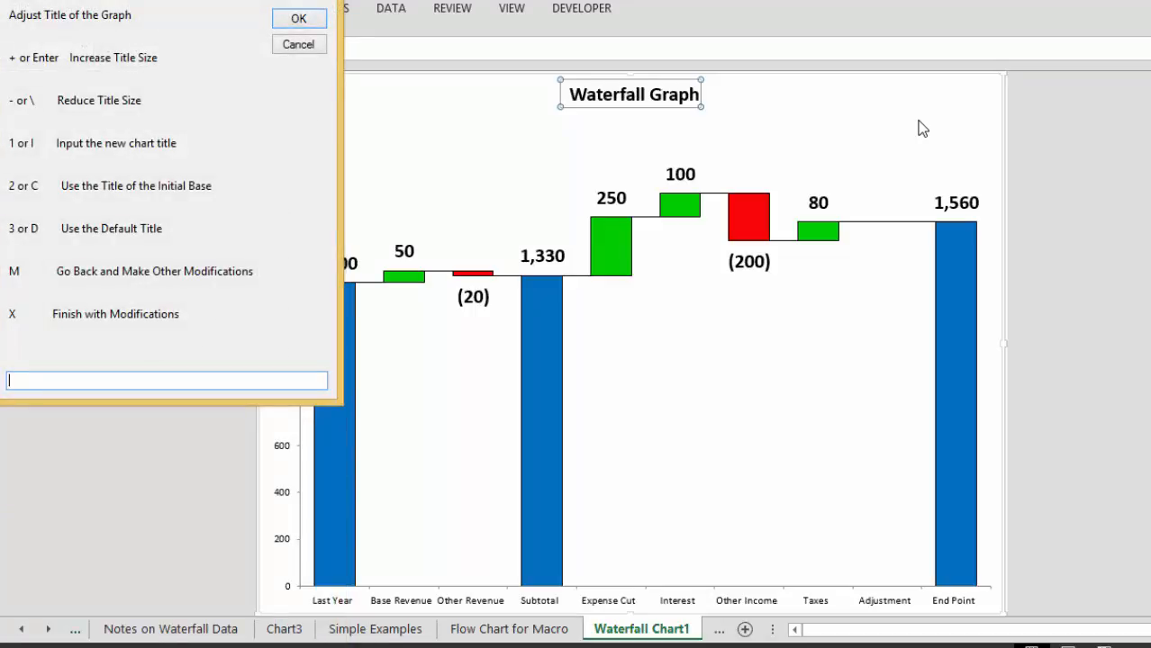
pyautogui.press('Return')
pyautogui.press('Return')
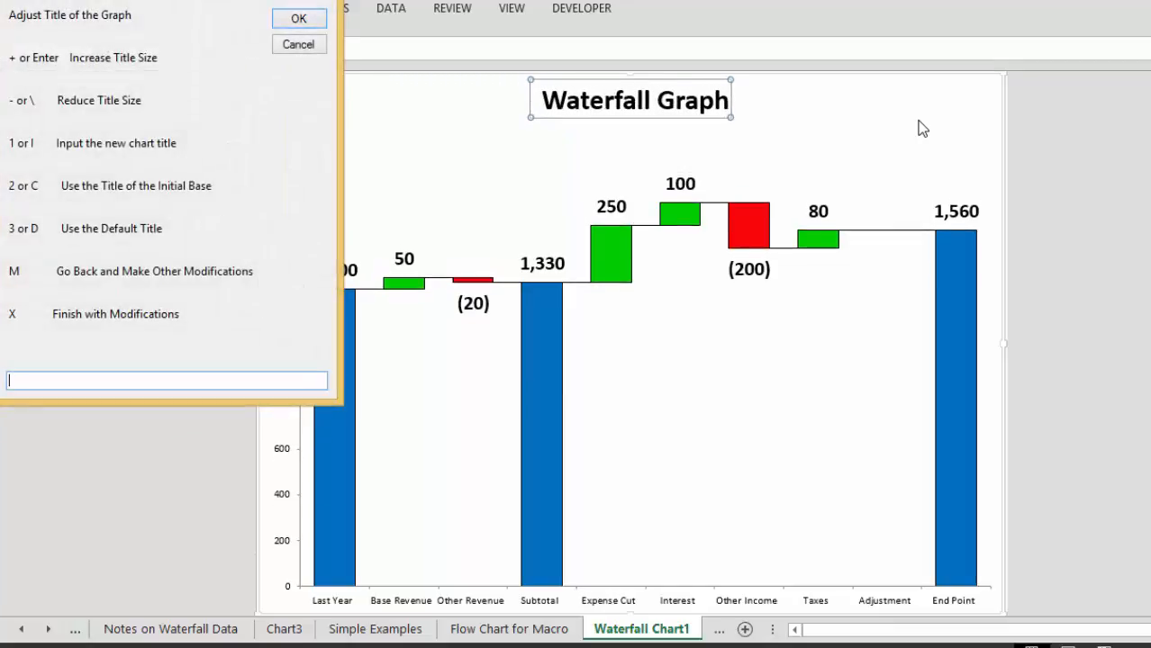
# Step: Replace the chart title with "Basic Graph with Positive and Negative" and finish the chart modifications
pyautogui.write('1')
pyautogui.press('Return')
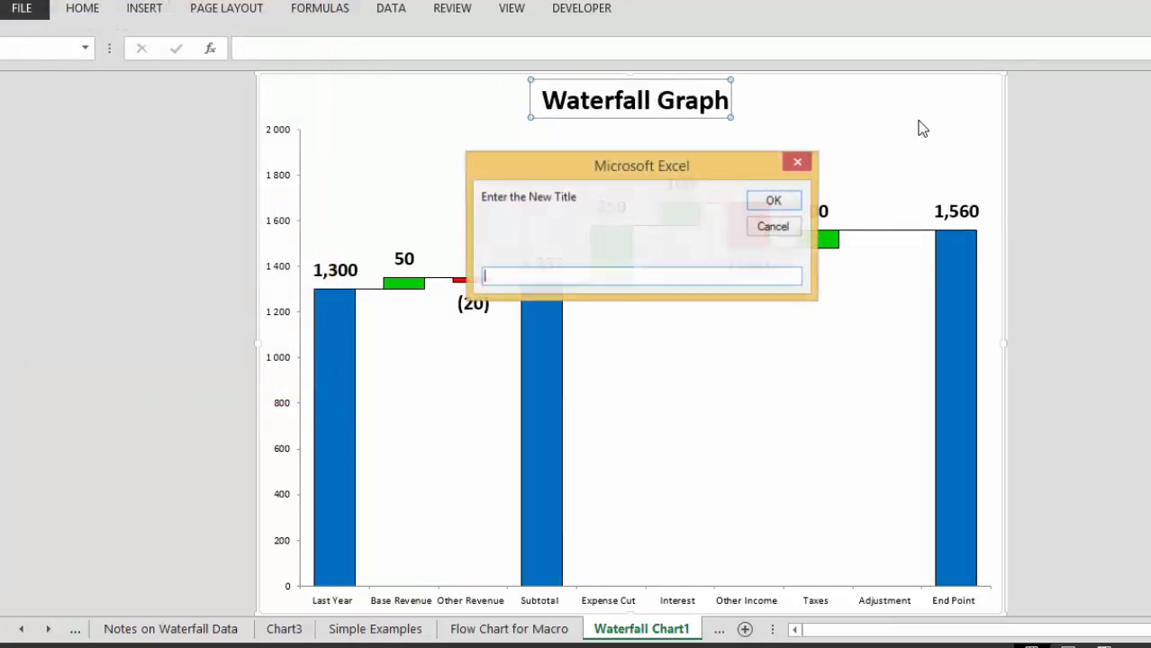
pyautogui.write('Base')
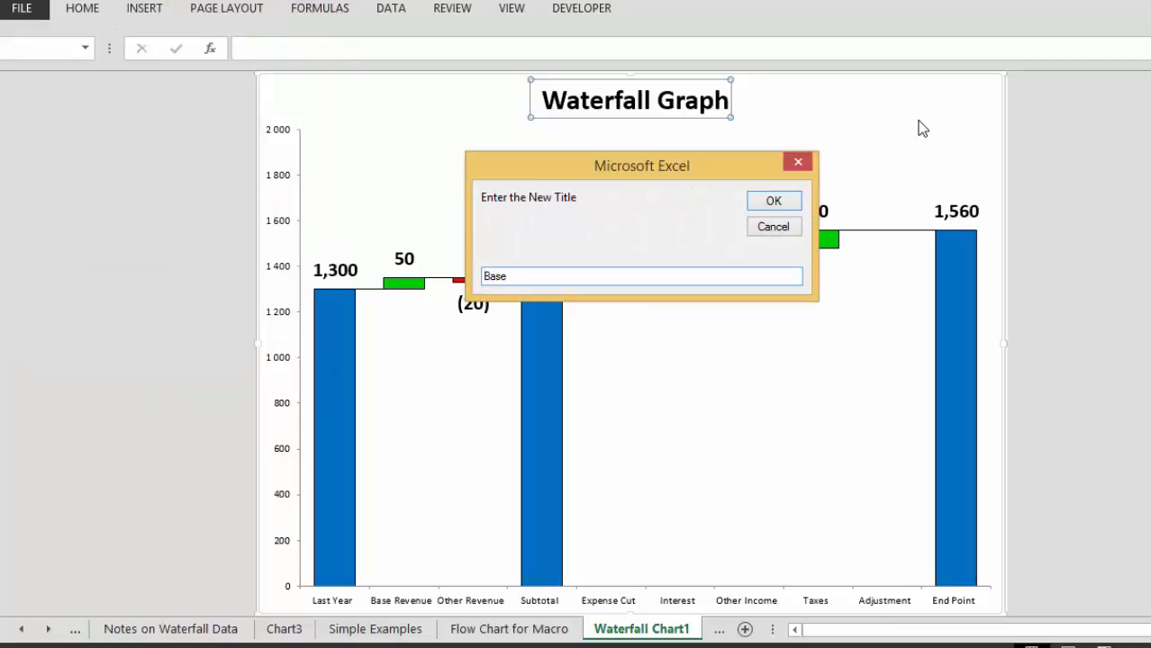
pyautogui.press('BackSpace')
pyautogui.press('BackSpace')
pyautogui.write('i')
pyautogui.press('BackSpace')
pyautogui.write('sic Graph with Post itive and Neg')
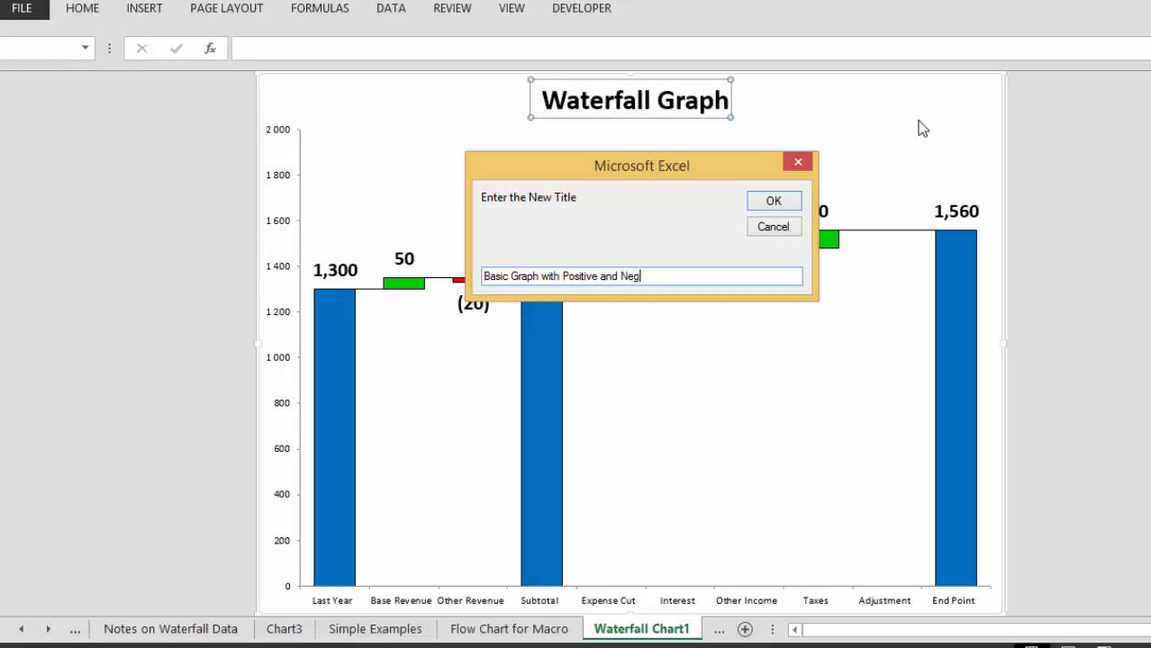
pyautogui.write('ative')
pyautogui.press('Return')
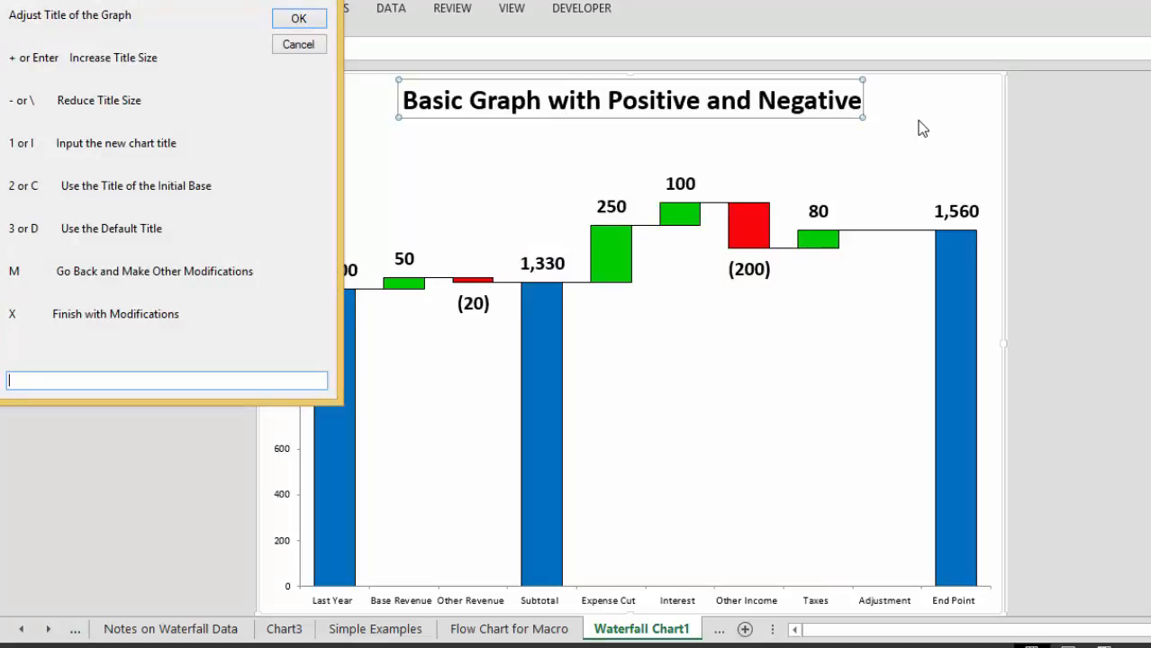
pyautogui.write('x')
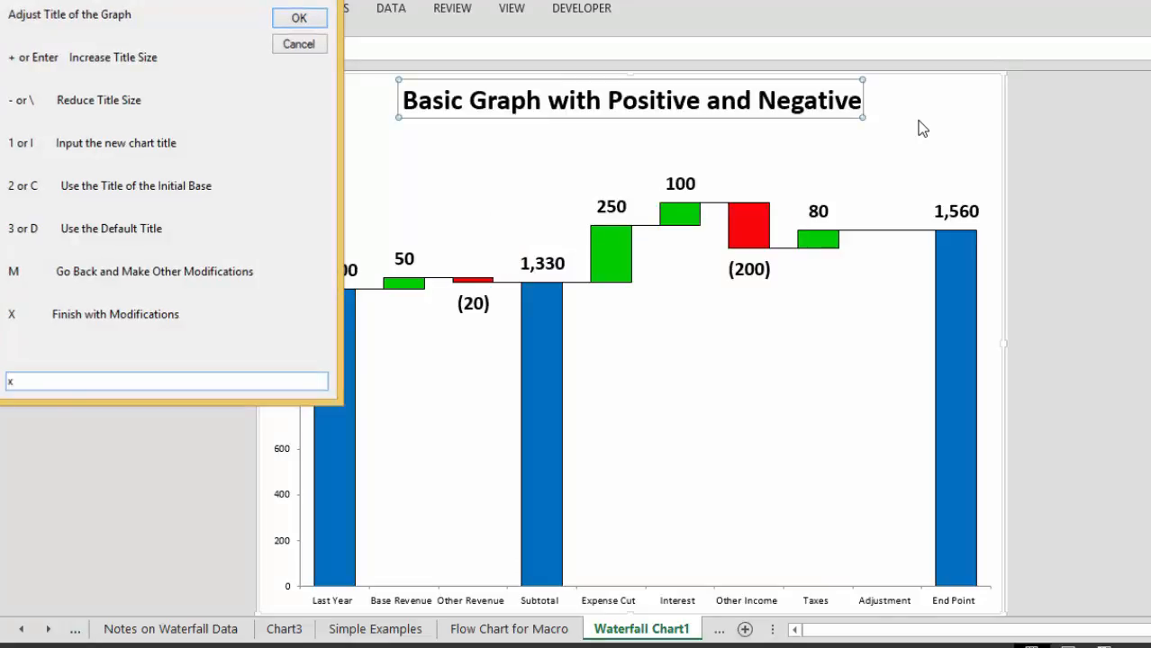
pyautogui.press('Return')
pyautogui.write('x')
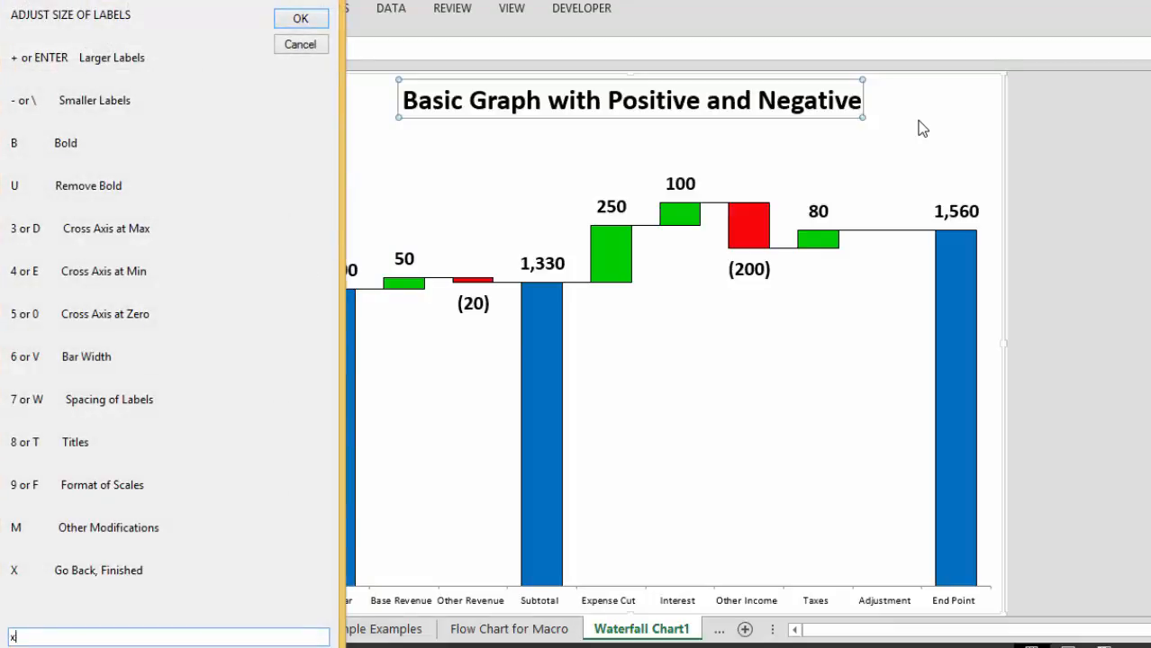
pyautogui.press('Return')
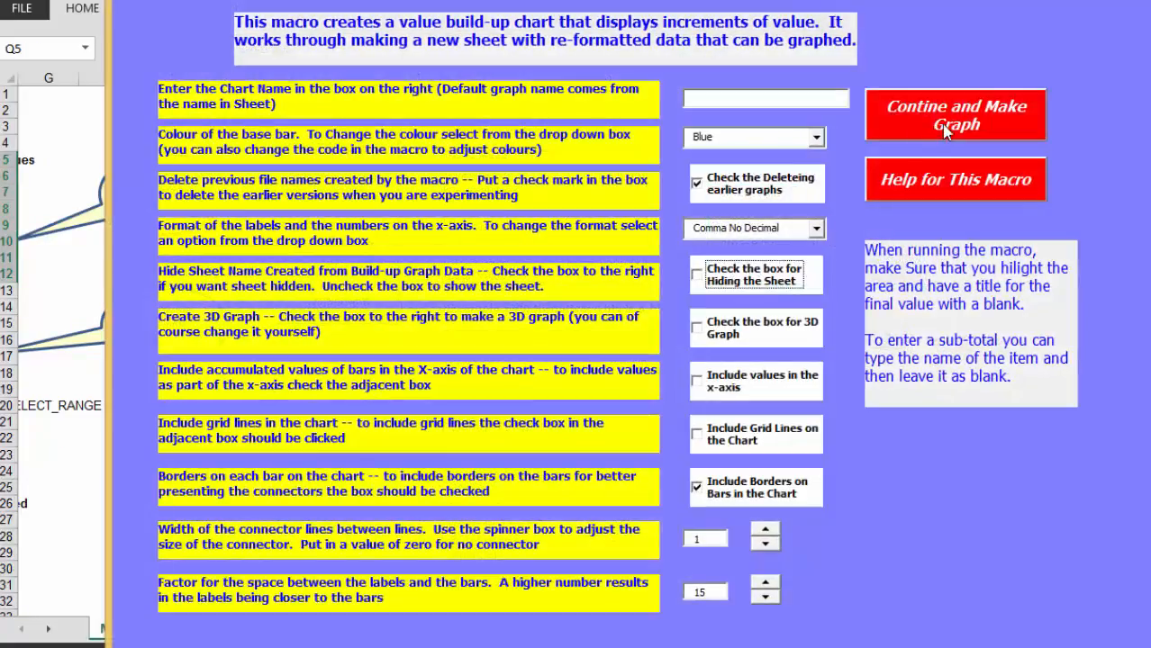
# Step: Generate a waterfall chart from the IRR table in Q5:R12 with the macro's preset options, and widen its bars
pyautogui.click(945, 129)
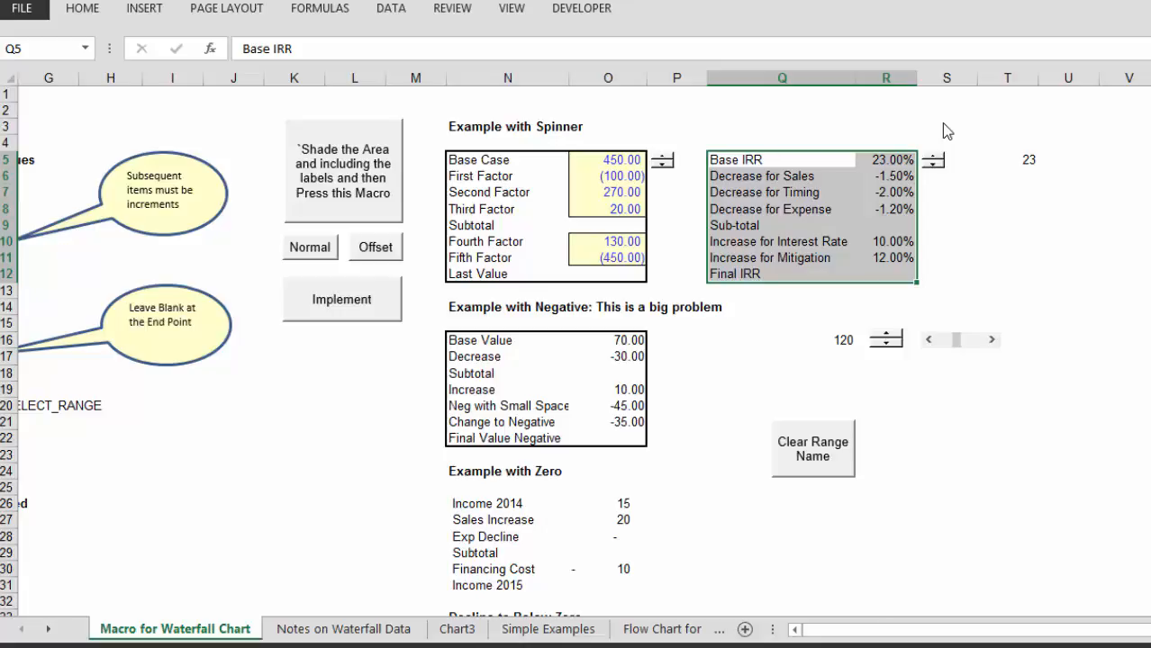
pyautogui.hotkey('ctrl', 'w')
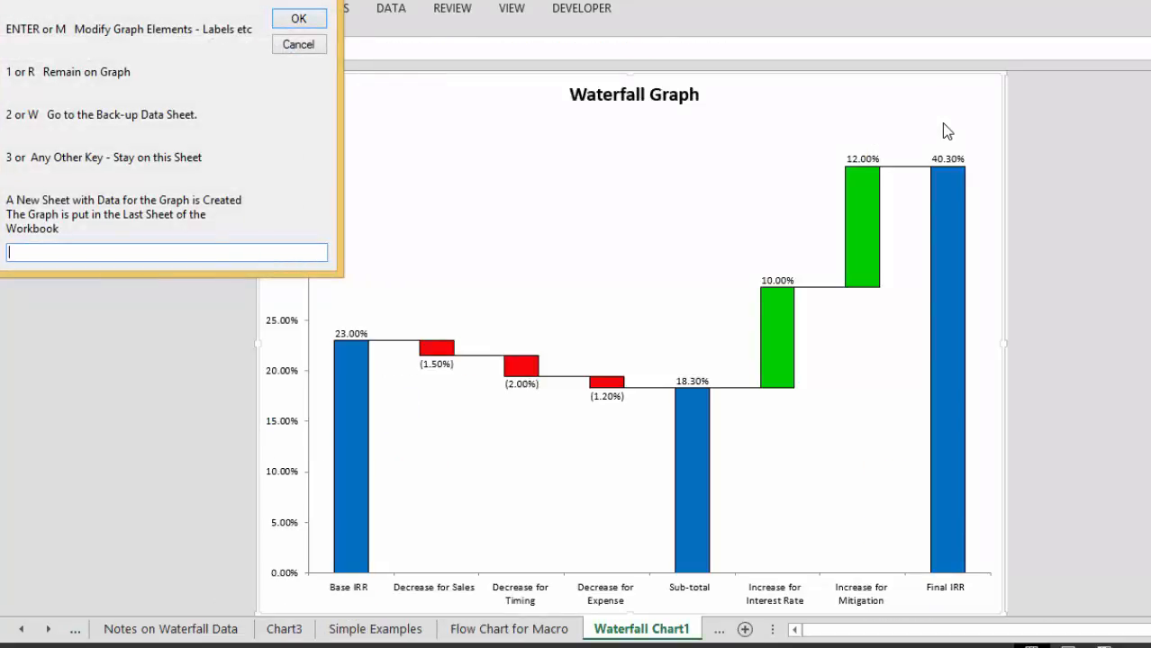
pyautogui.press('Return')
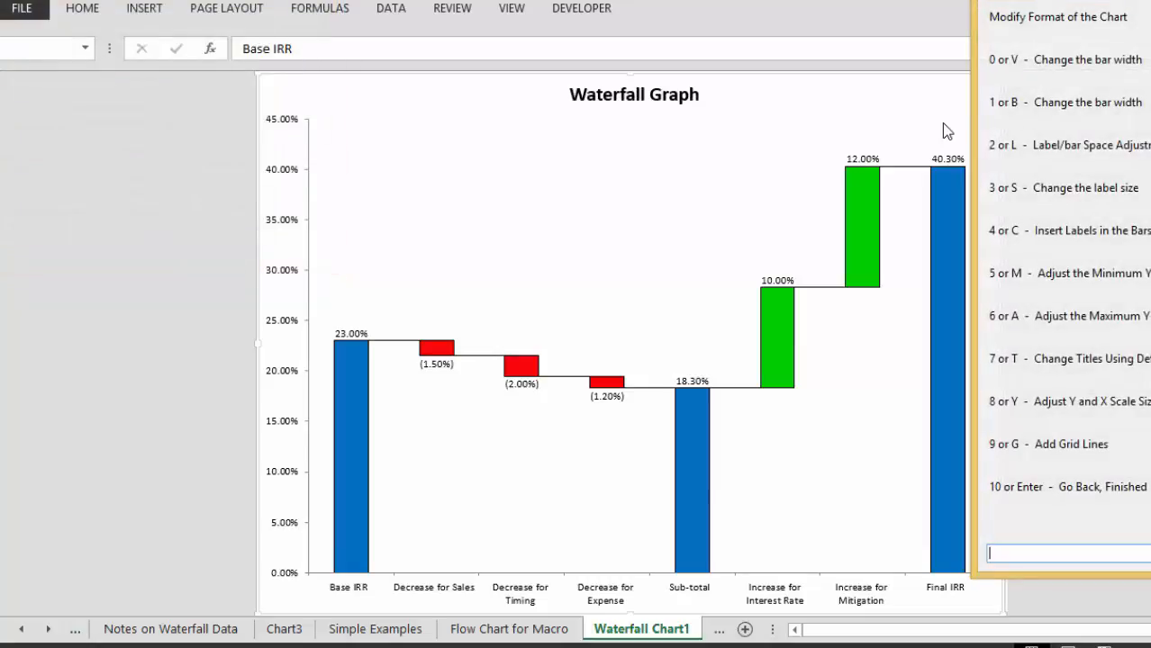
pyautogui.write('0')
pyautogui.press('Return')
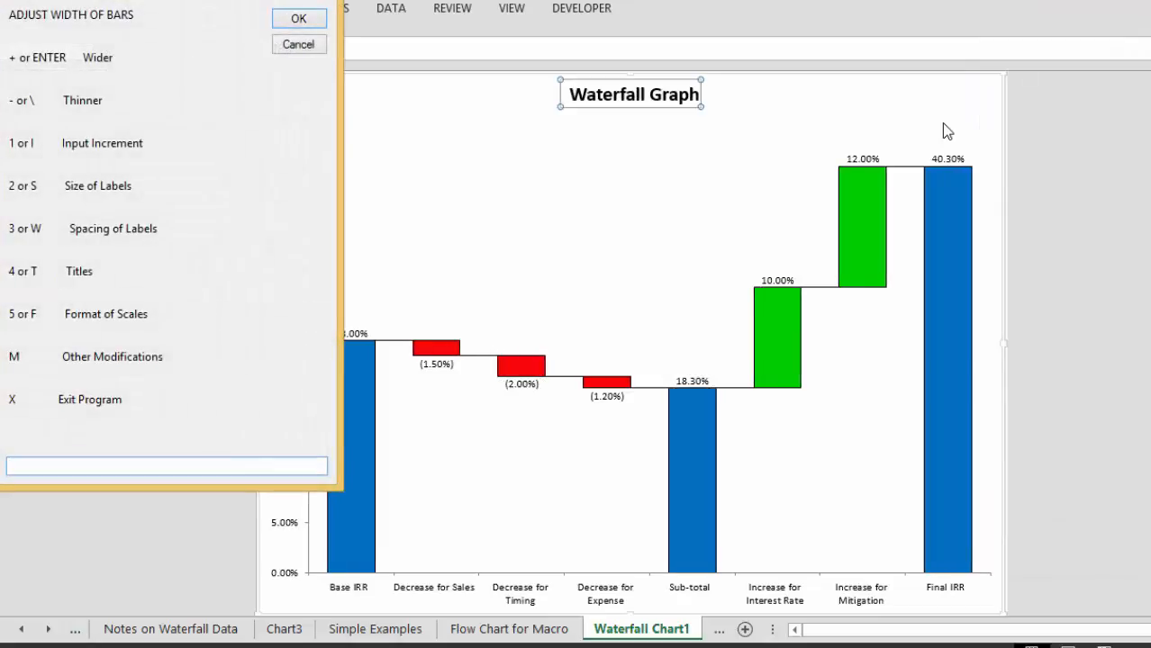
# Step: Enlarge the IRR chart's labels, move them further away from the bars, and leave the label spacing adjustment
pyautogui.write('2')
pyautogui.press('Return')
pyautogui.press('Return')
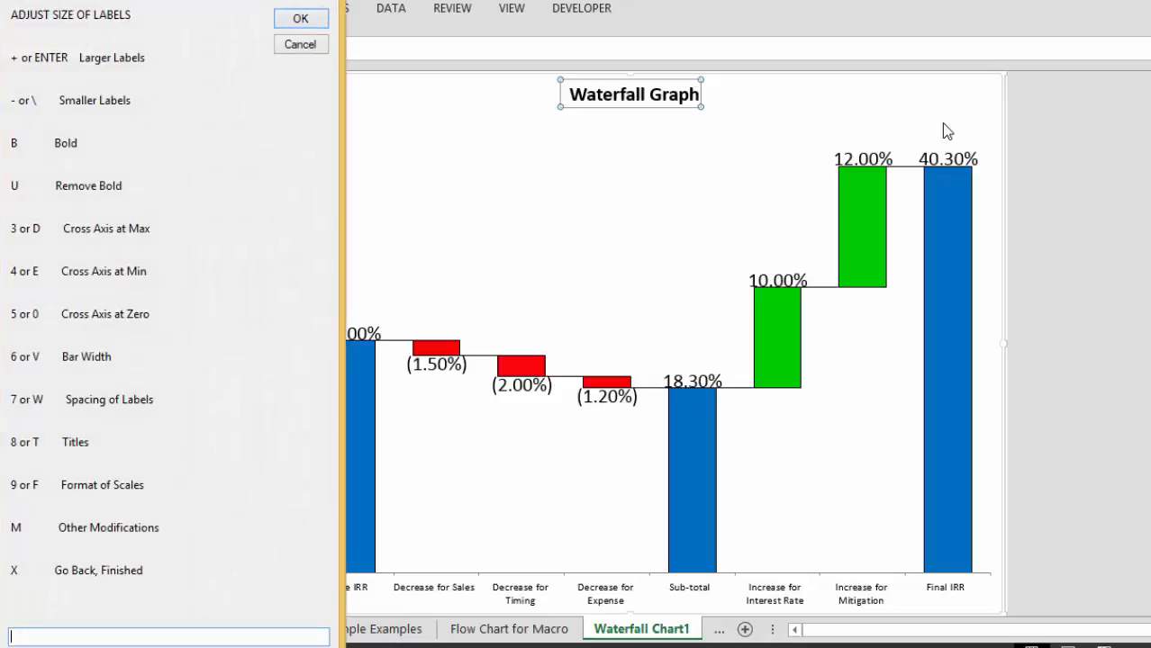
pyautogui.write('7')
pyautogui.press('Return')
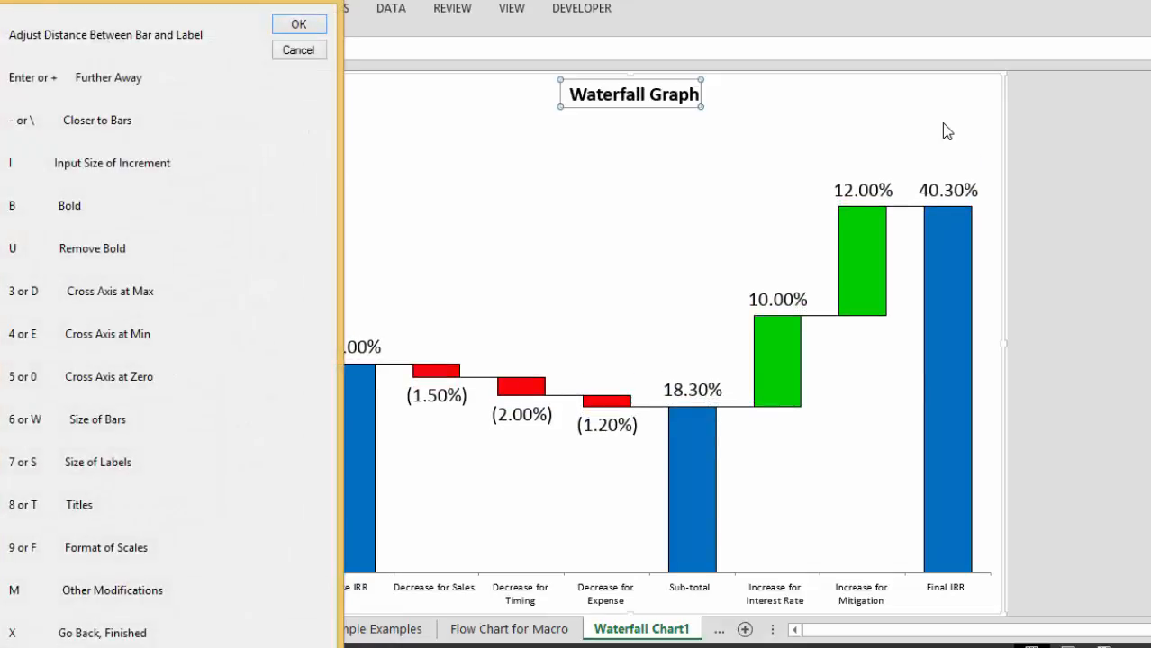
pyautogui.write('x')
pyautogui.press('Return')
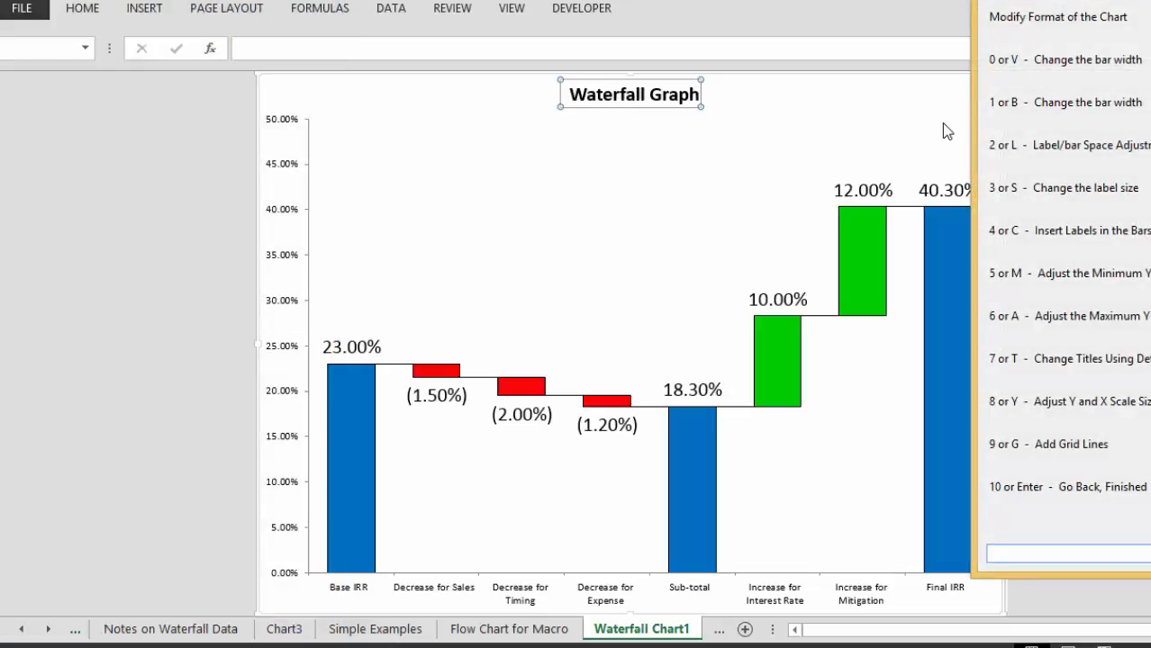
# Step: Enlarge the IRR chart's axis scales with a size of 20, and reduce the scale size stepwise to 13
pyautogui.write('8')
pyautogui.press('Return')
pyautogui.write('20')
pyautogui.press('Return')
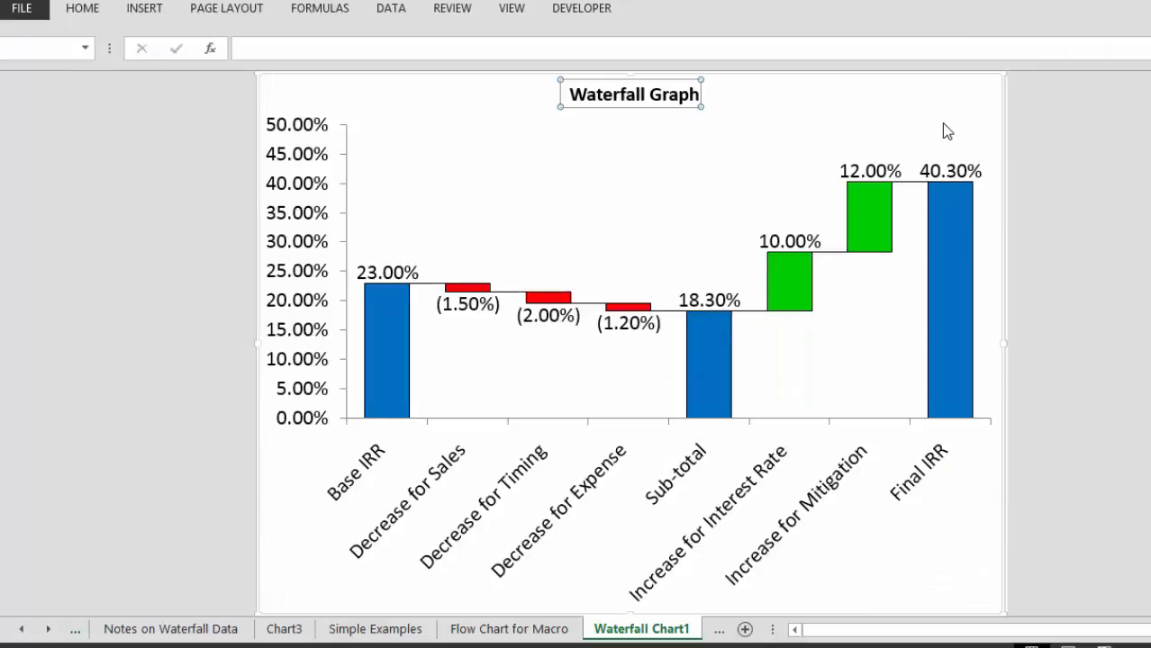
pyautogui.press('Return')
pyautogui.write('\\')
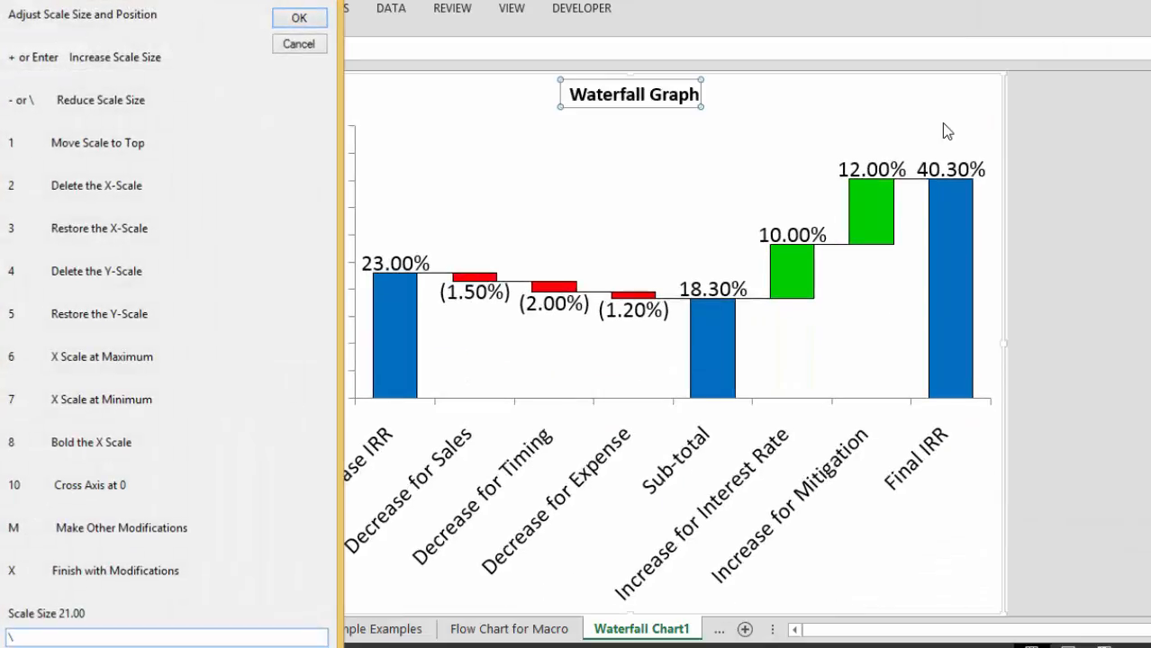
pyautogui.press('Return')
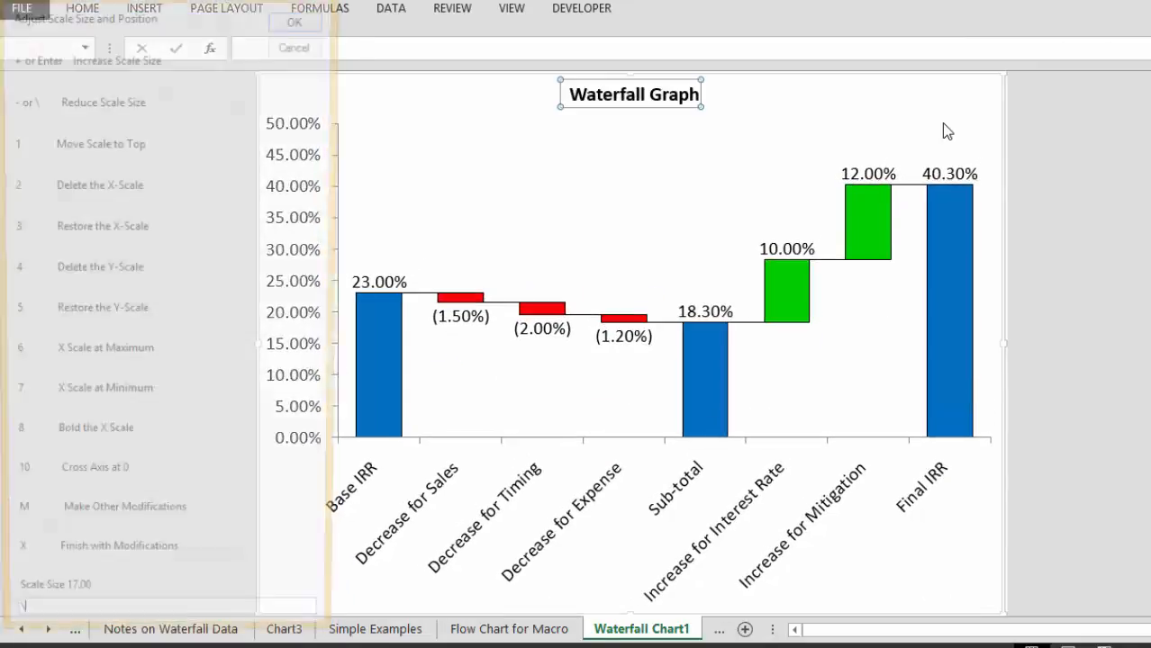
pyautogui.press('Return')
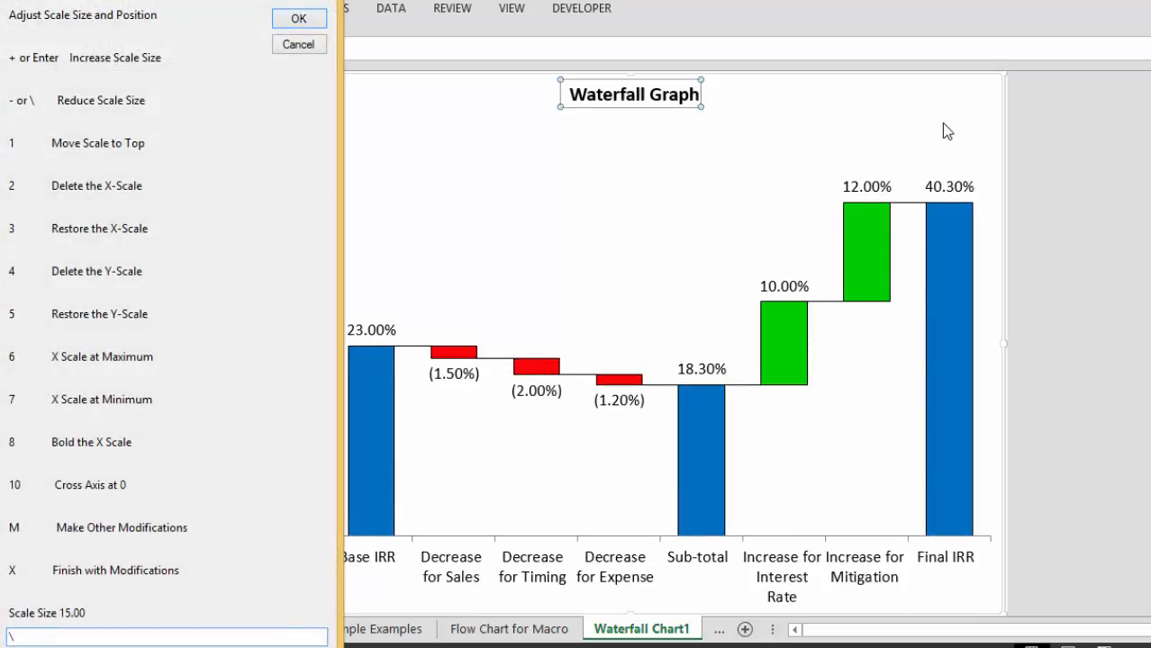
pyautogui.press('Return')
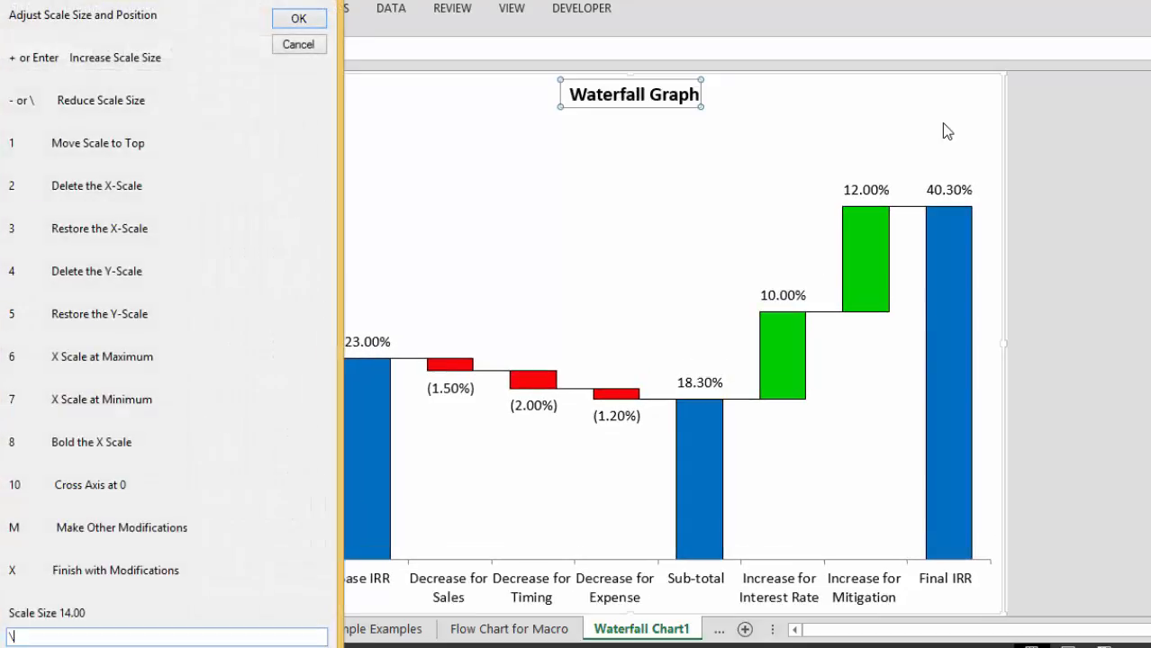
pyautogui.press('Return')
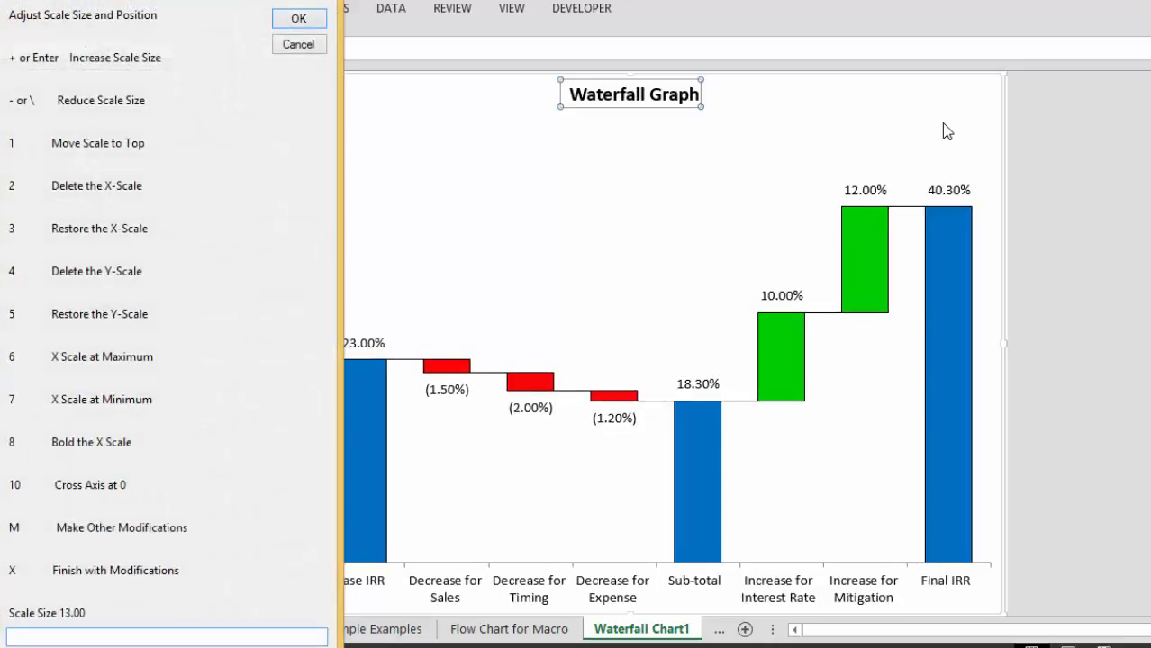
# Step: Bold the IRR chart's text, set the scale size to 15, and leave the scale adjustment
pyautogui.press('Return')
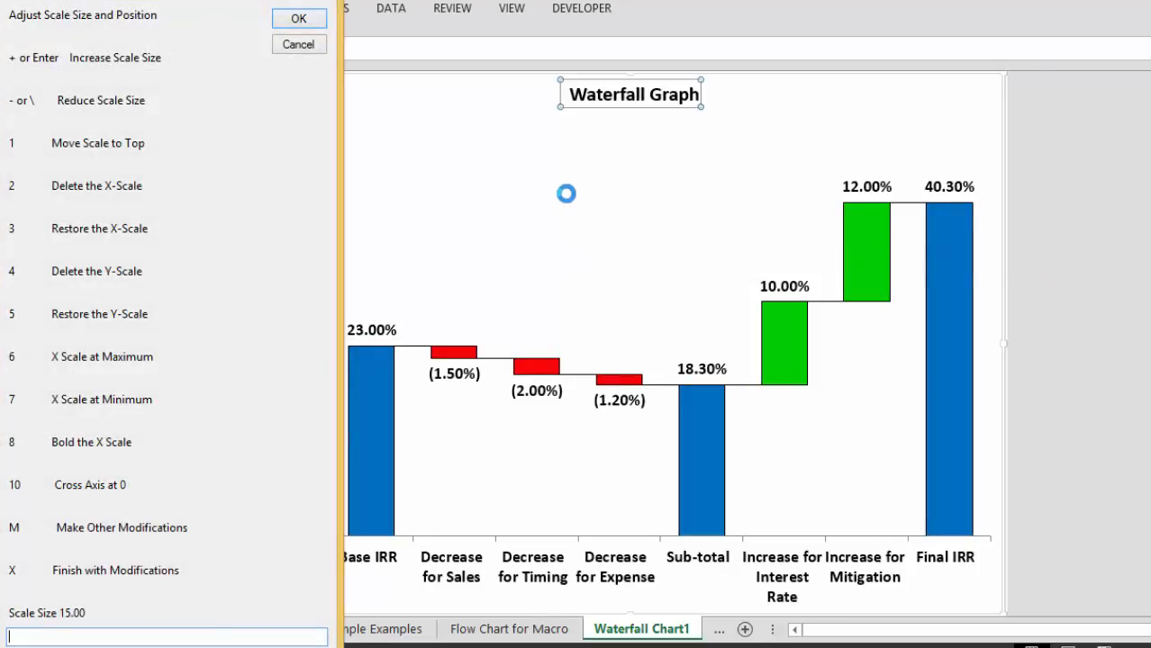
pyautogui.press('Return')
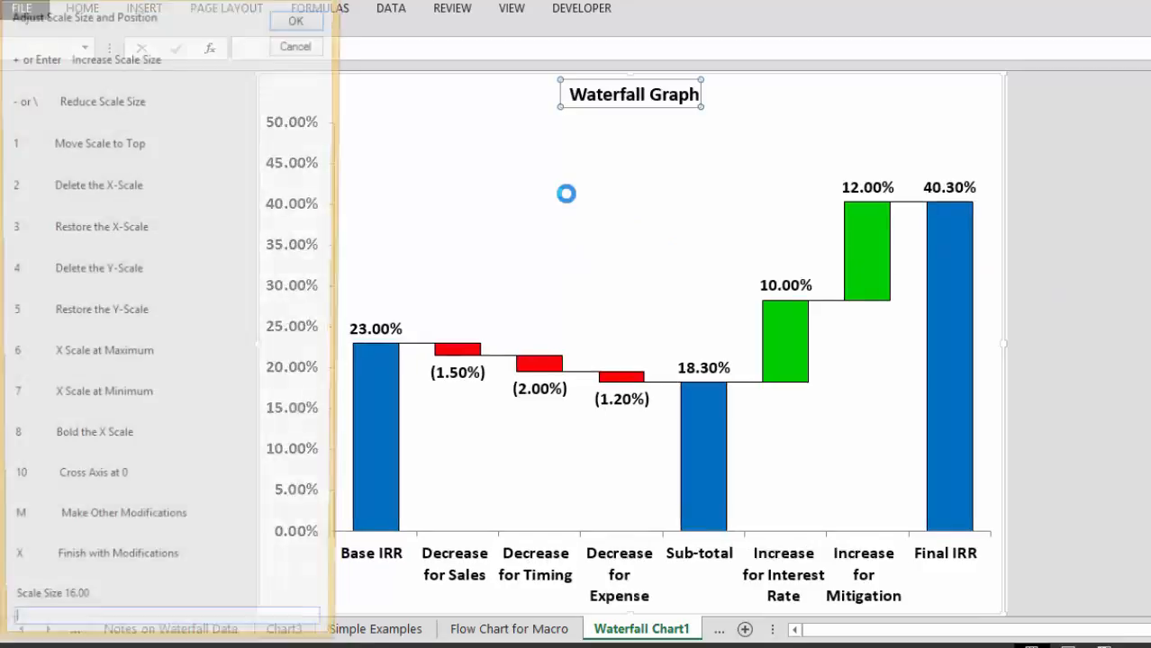
pyautogui.write('-')
pyautogui.press('Return')
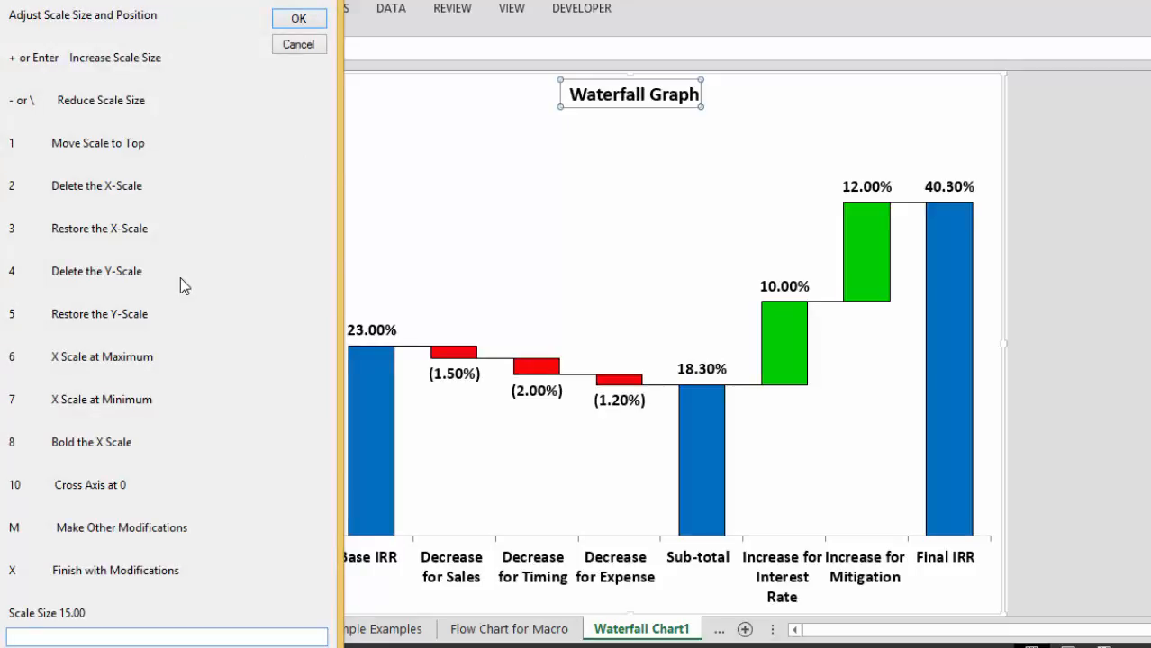
pyautogui.write('5')
pyautogui.press('Return')
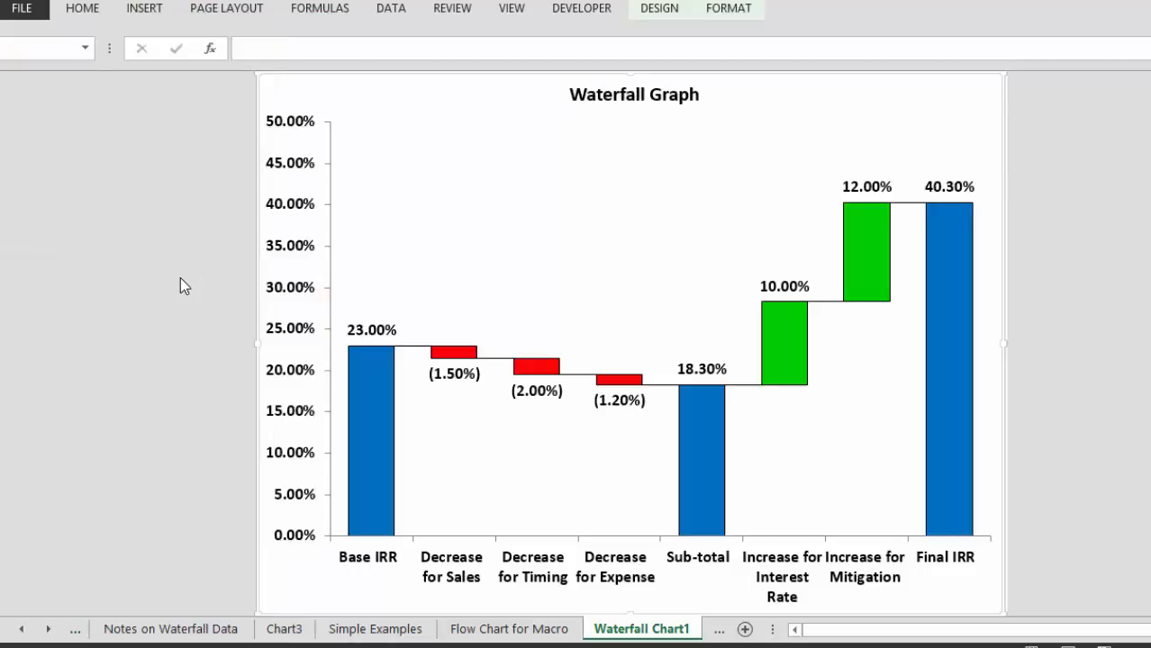
# Step: Copy the spinner beside the Base IRR value on the Macro for Waterfall Chart sheet
pyautogui.hotkey('ctrl', 'pageup')
pyautogui.hotkey('ctrl', 'pageup')
pyautogui.hotkey('ctrl', 'pageup')
pyautogui.hotkey('ctrl', 'pageup')
pyautogui.hotkey('ctrl', 'pageup')
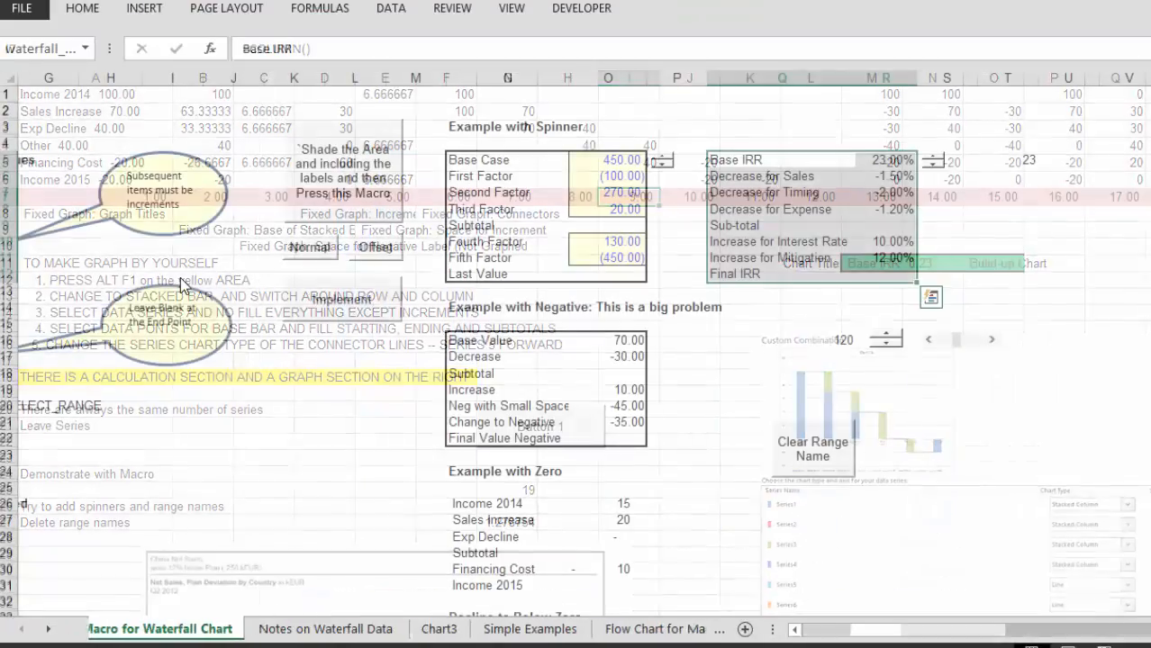
pyautogui.press('Down')
pyautogui.press('Up')
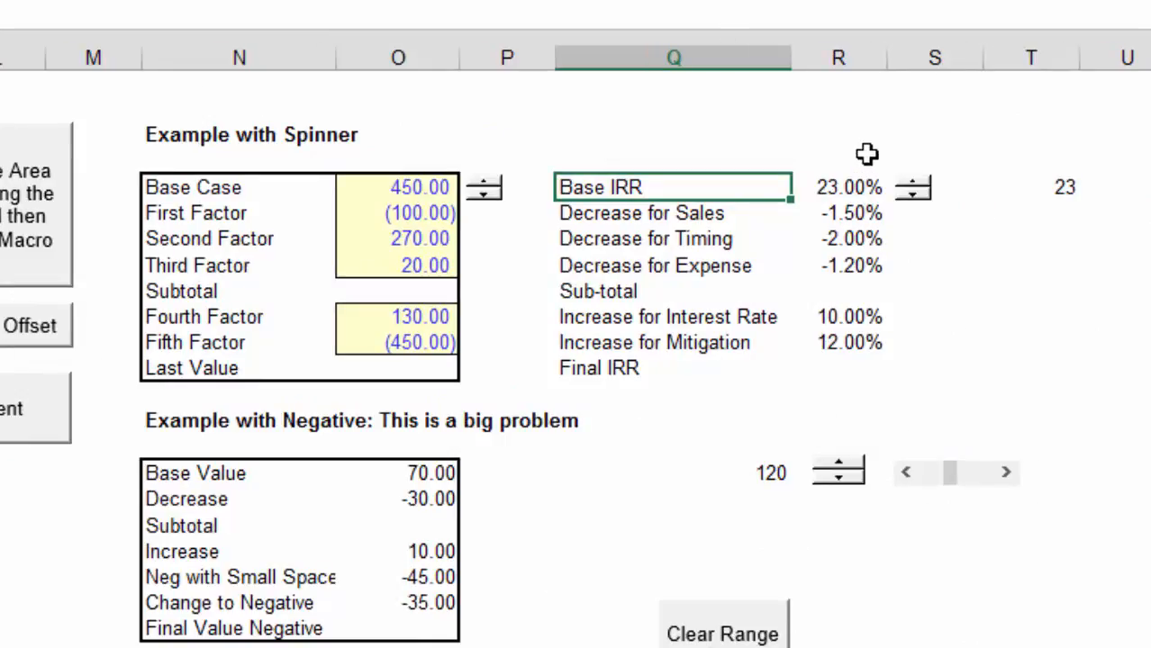
pyautogui.rightClick(903, 185)
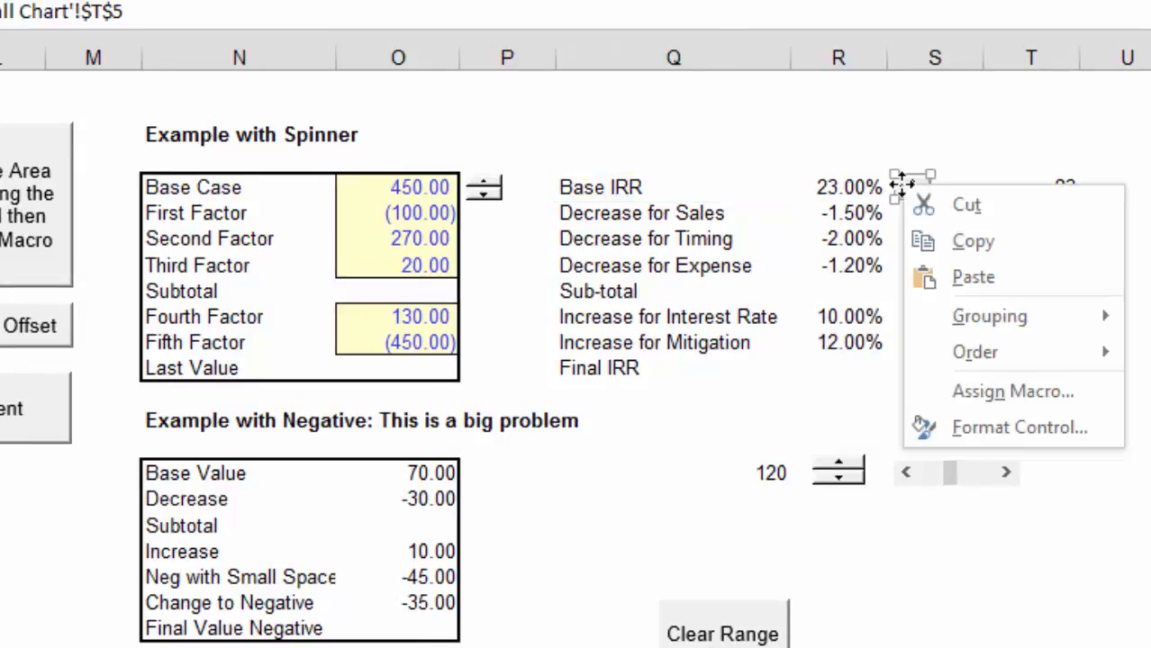
pyautogui.click(956, 242)
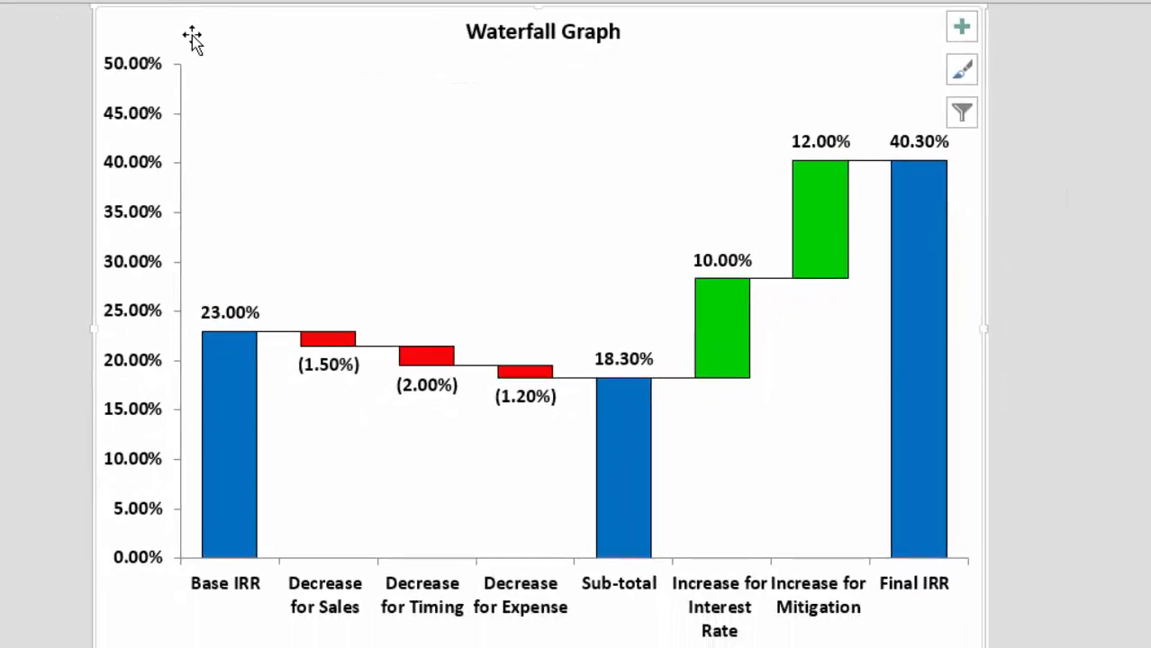
# Step: Paste the spinner onto the IRR waterfall chart and place it enlarged just after the chart title
pyautogui.hotkey('ctrl', 'v')
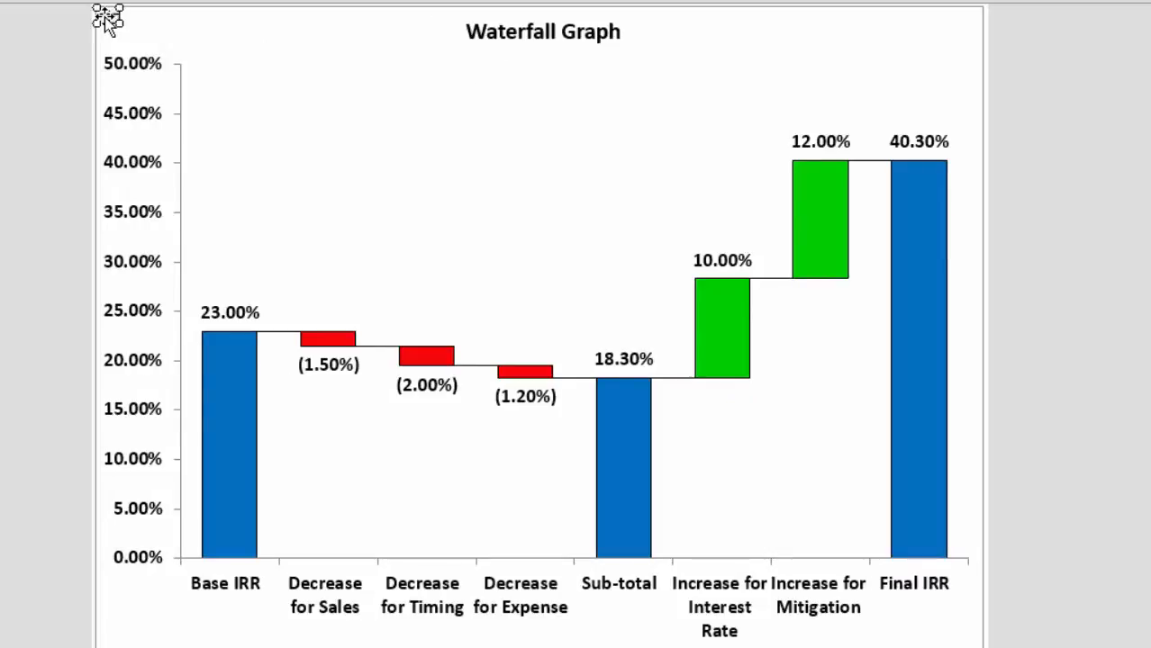
pyautogui.moveTo(106, 20); pyautogui.dragTo(718, 47)
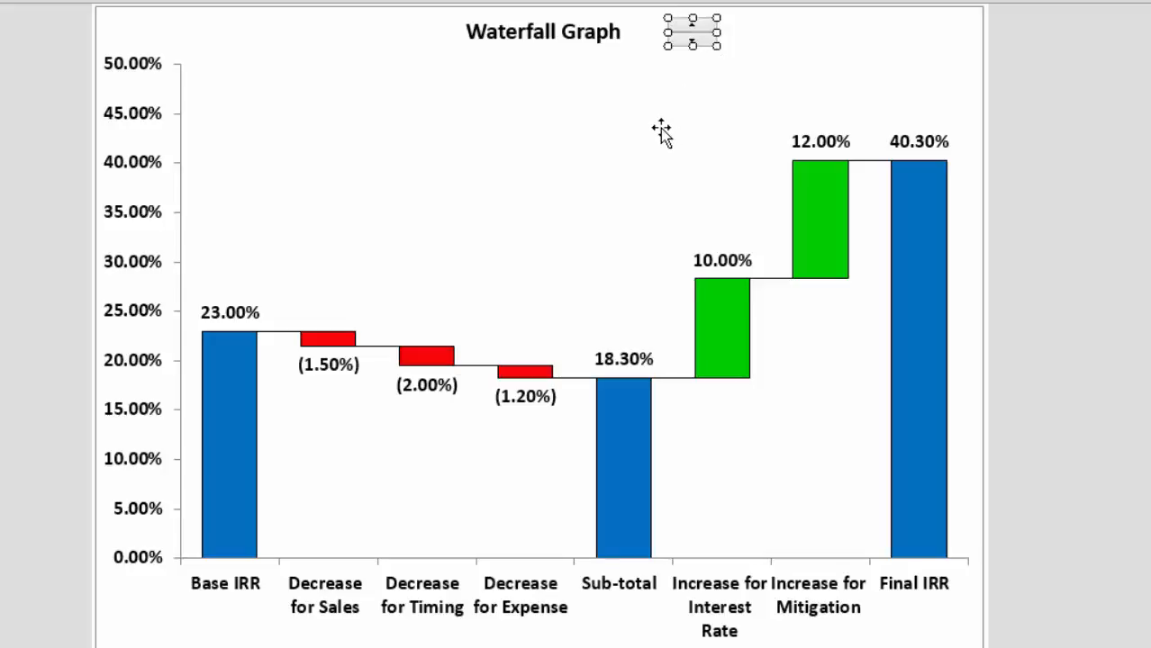
pyautogui.click(664, 99)
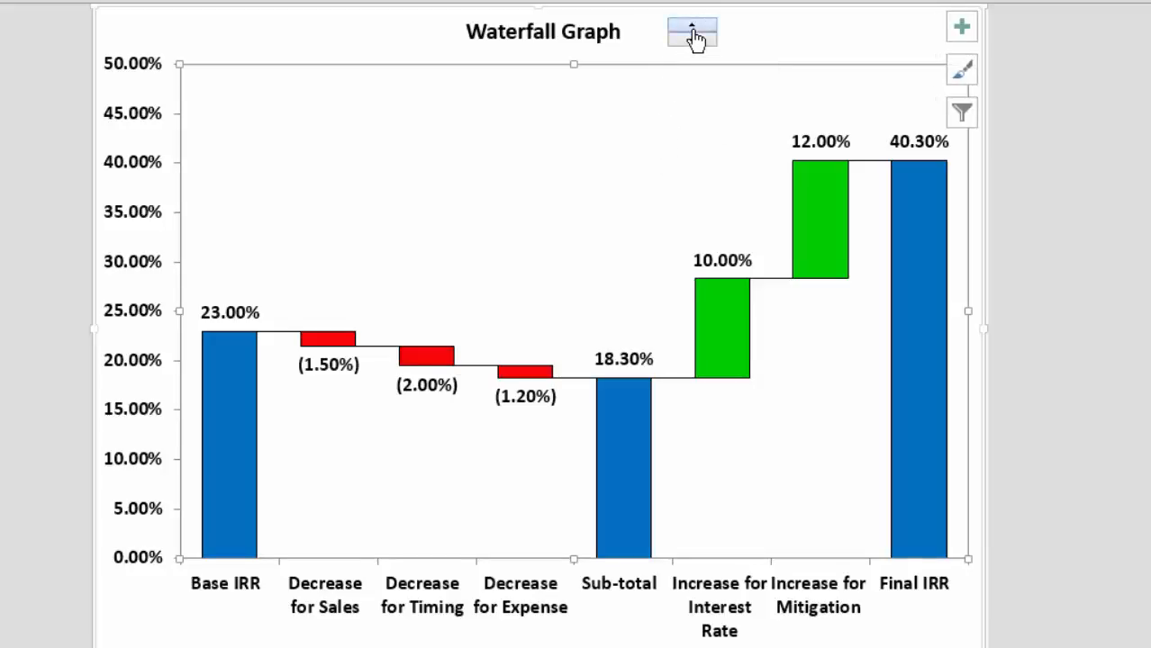
# Step: Use the chart's spinner to vary the Base IRR between 22% and 27%, ending at 24%
pyautogui.click(693, 30)
pyautogui.click(693, 31)
pyautogui.click(693, 30)
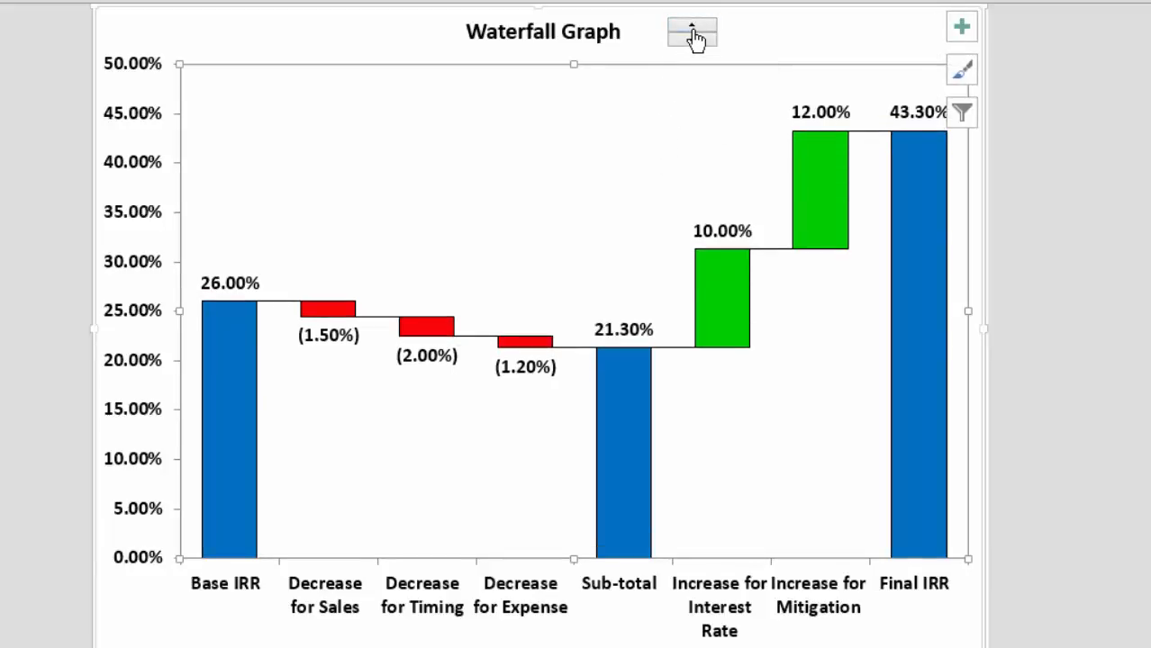
pyautogui.click(693, 43)
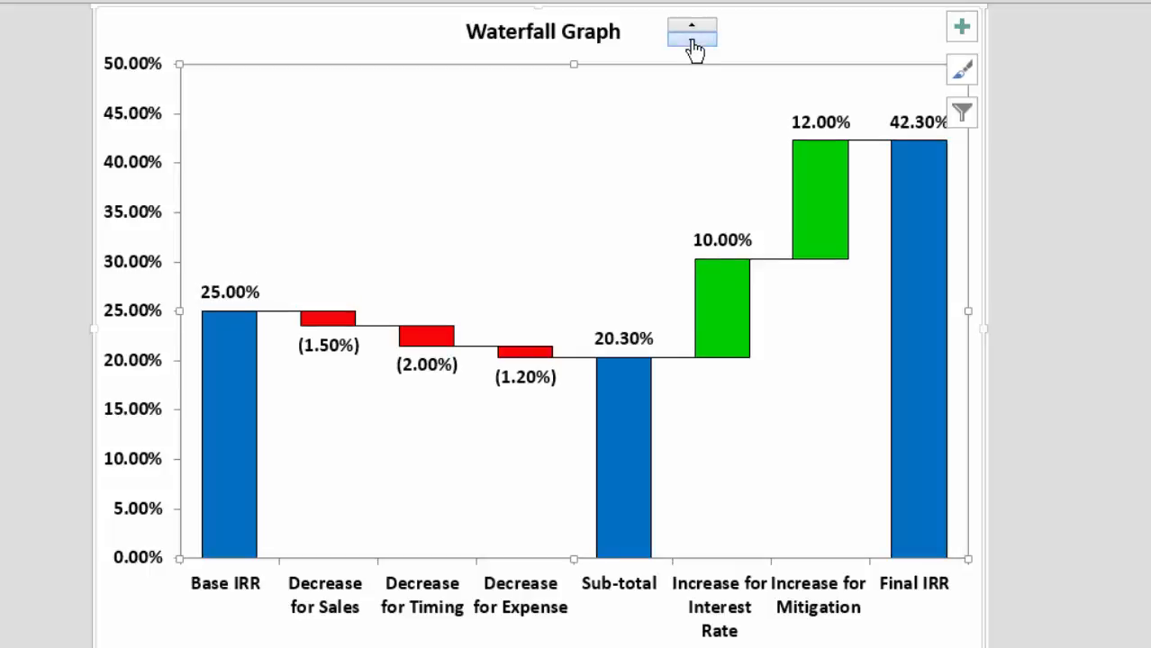
pyautogui.click(693, 44)
pyautogui.click(694, 43)
pyautogui.click(693, 43)
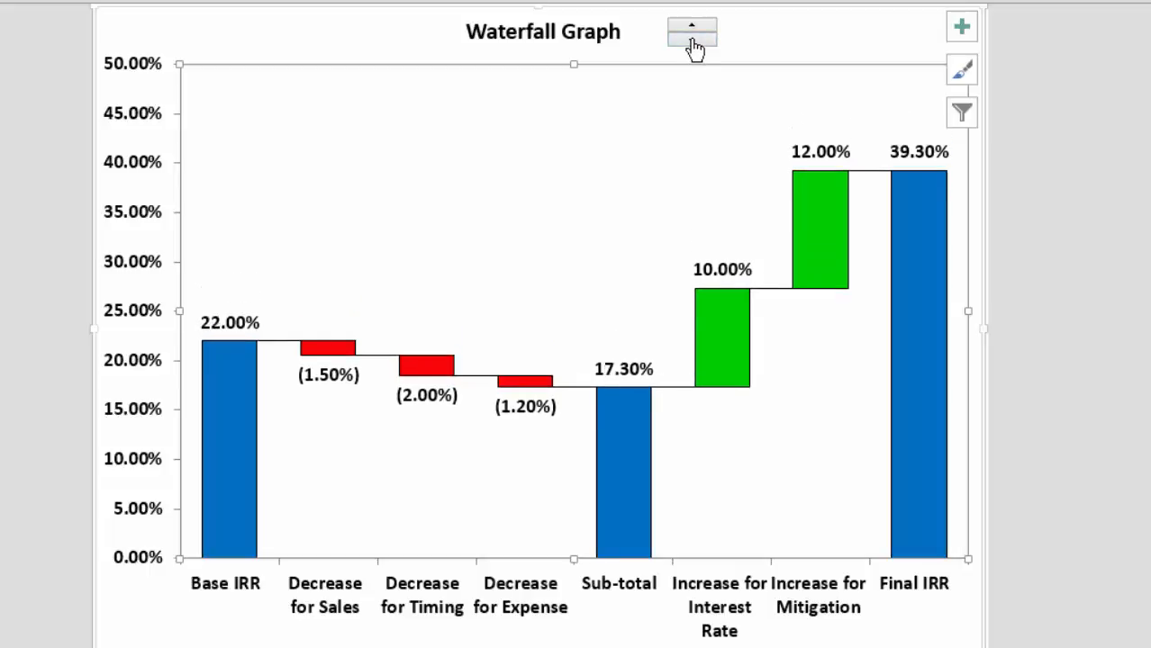
pyautogui.click(697, 28)
pyautogui.click(697, 28)
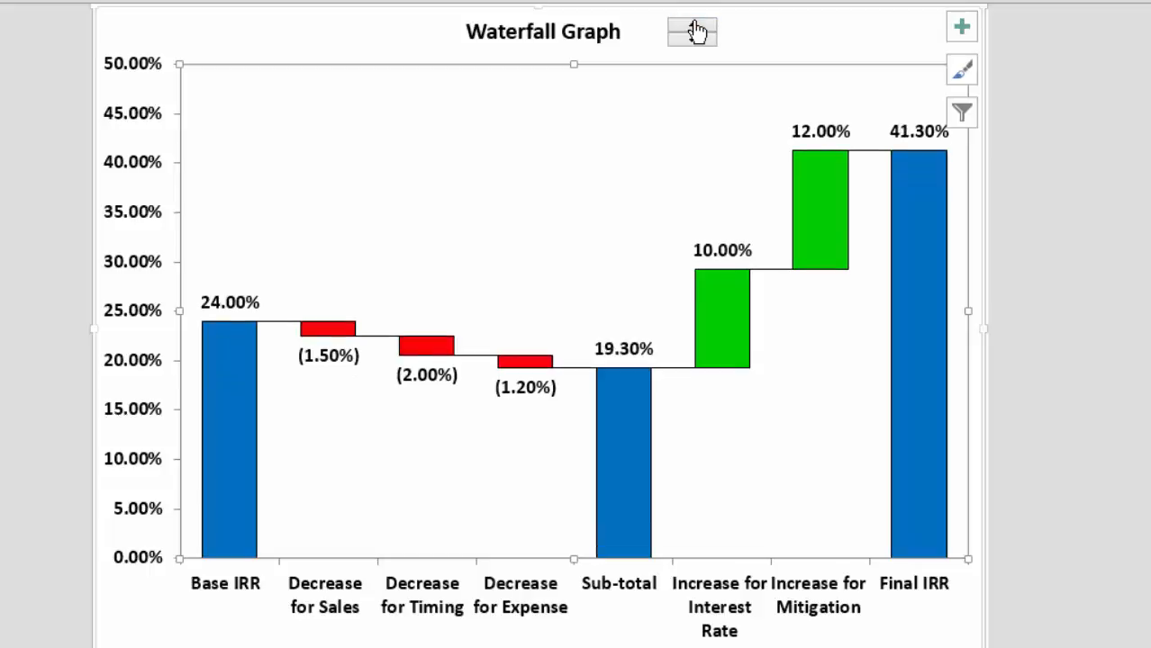
pyautogui.click(697, 28)
pyautogui.click(697, 28)
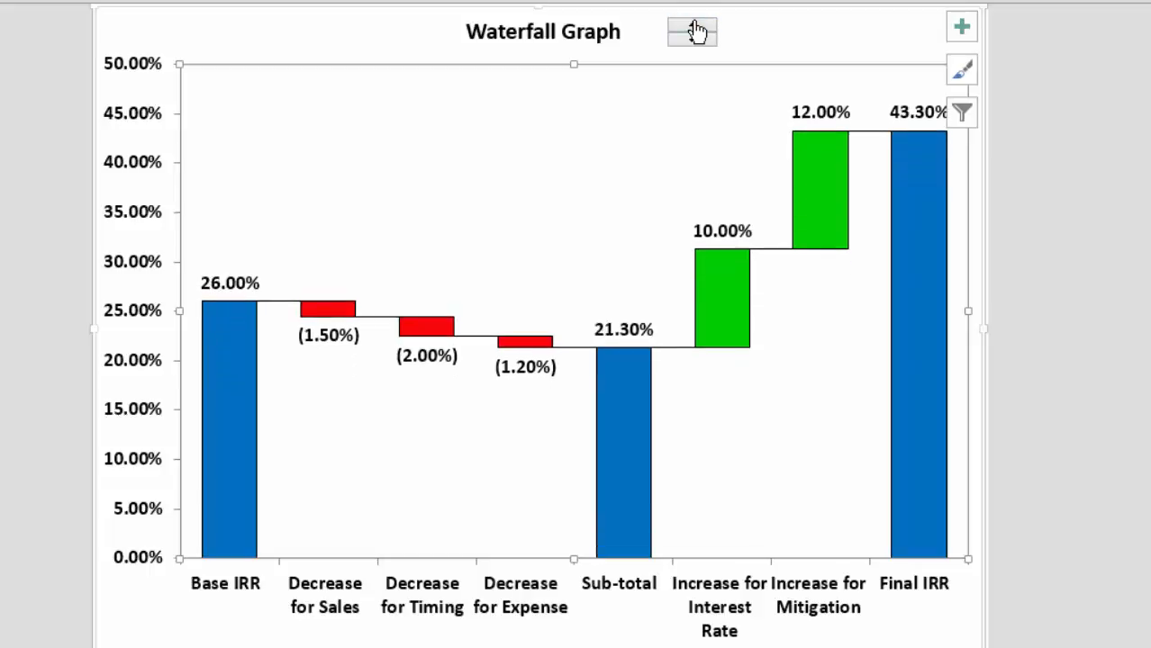
pyautogui.click(697, 28)
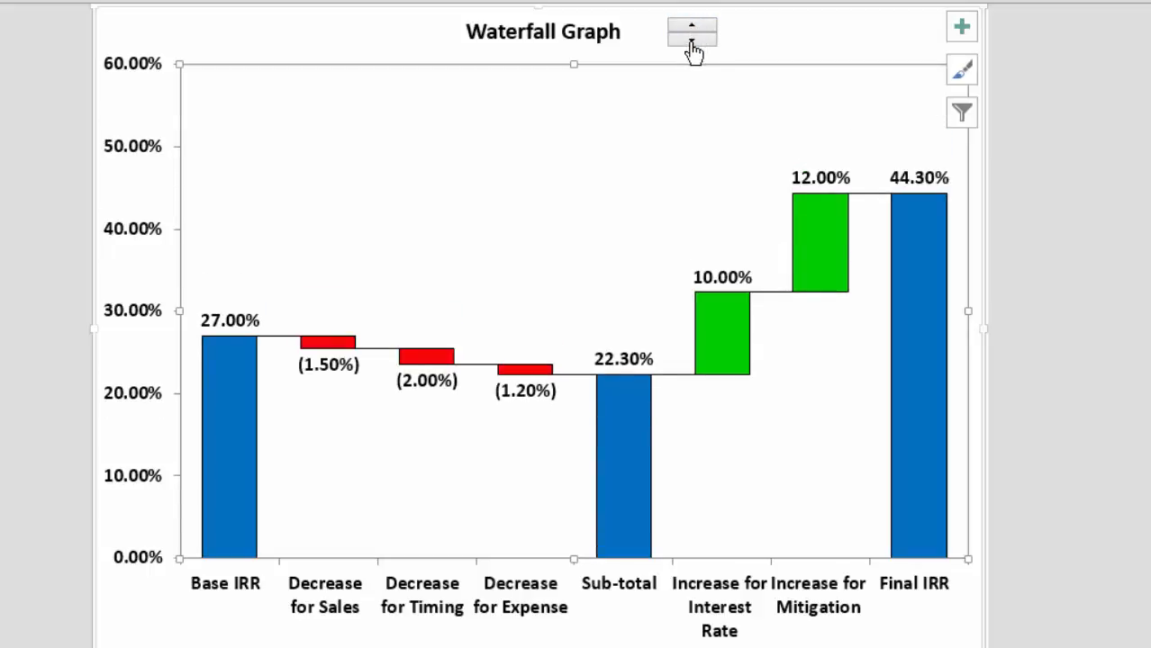
pyautogui.click(691, 41)
pyautogui.click(692, 42)
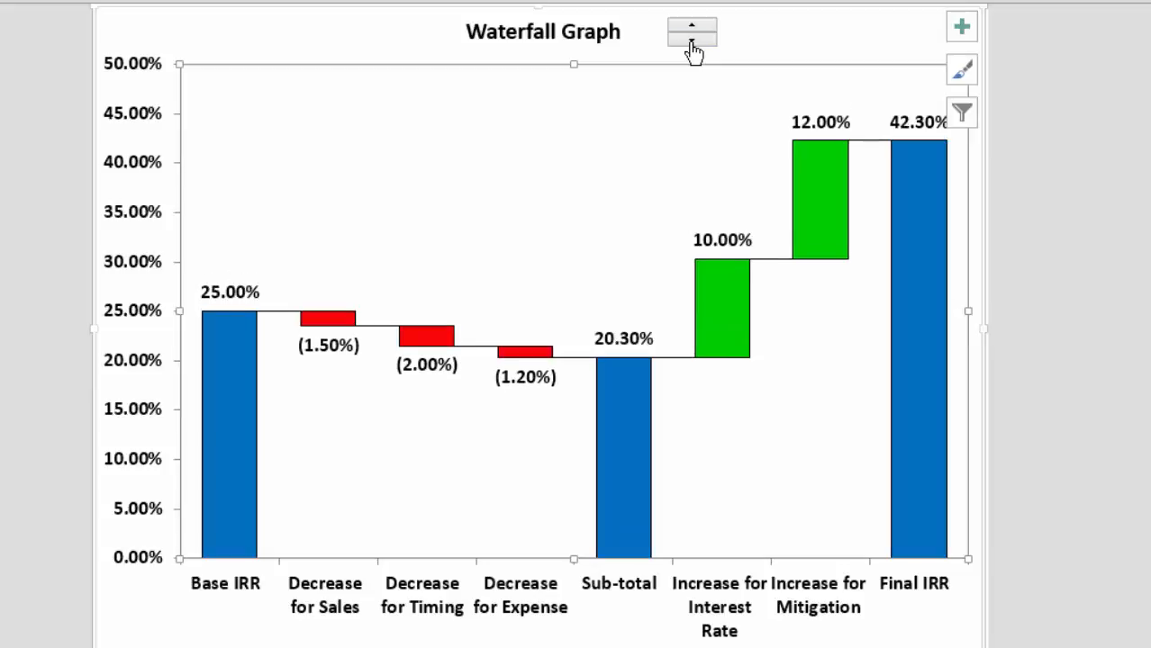
pyautogui.click(692, 41)
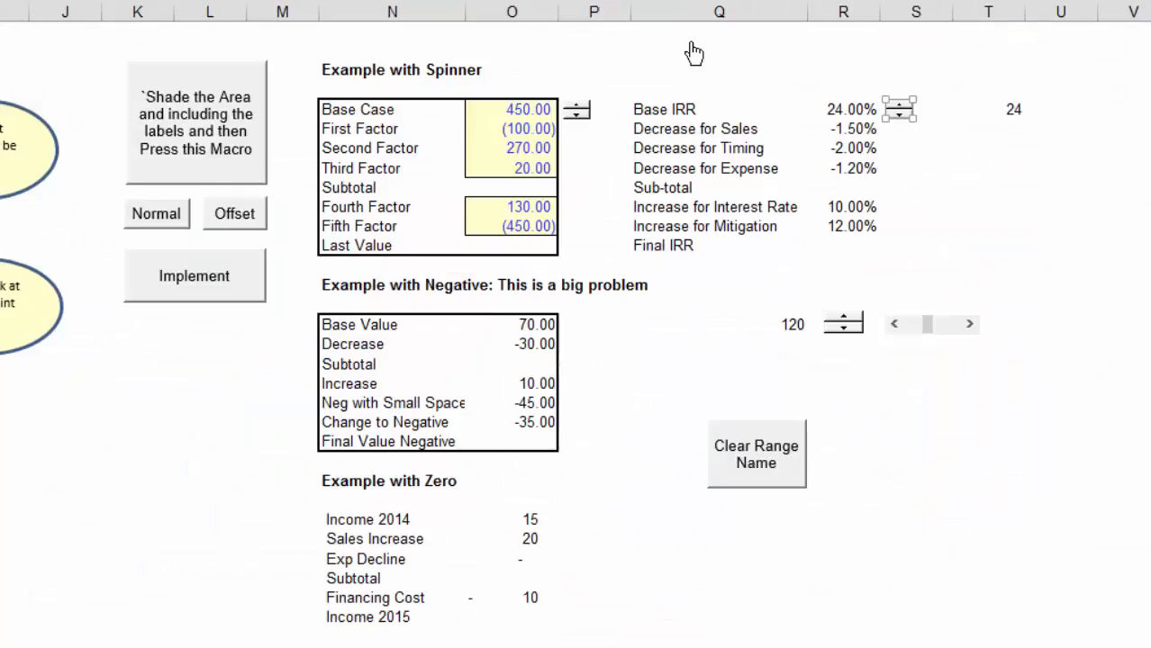
# Step: Generate a waterfall chart from the Example with Negative table with the macro, using blue base bars and Comma No Decimal format, and widen its bars
pyautogui.click(343, 380)
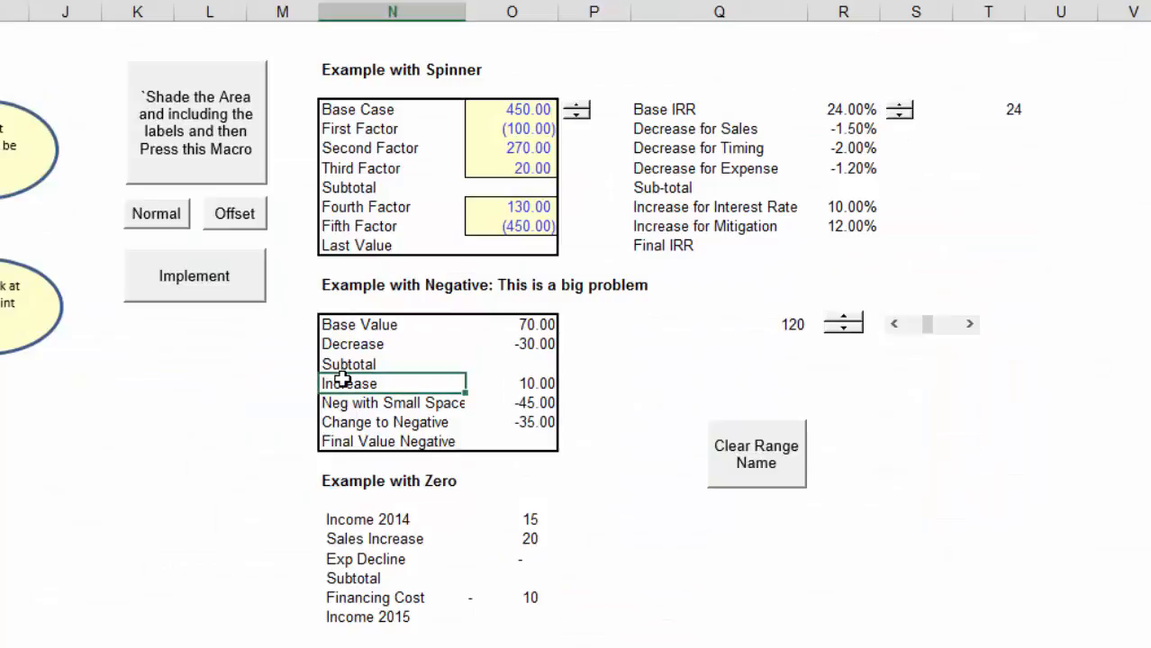
pyautogui.press('Up')
pyautogui.press('Up')
pyautogui.press('Up')
pyautogui.hotkey('shift', 'Right')
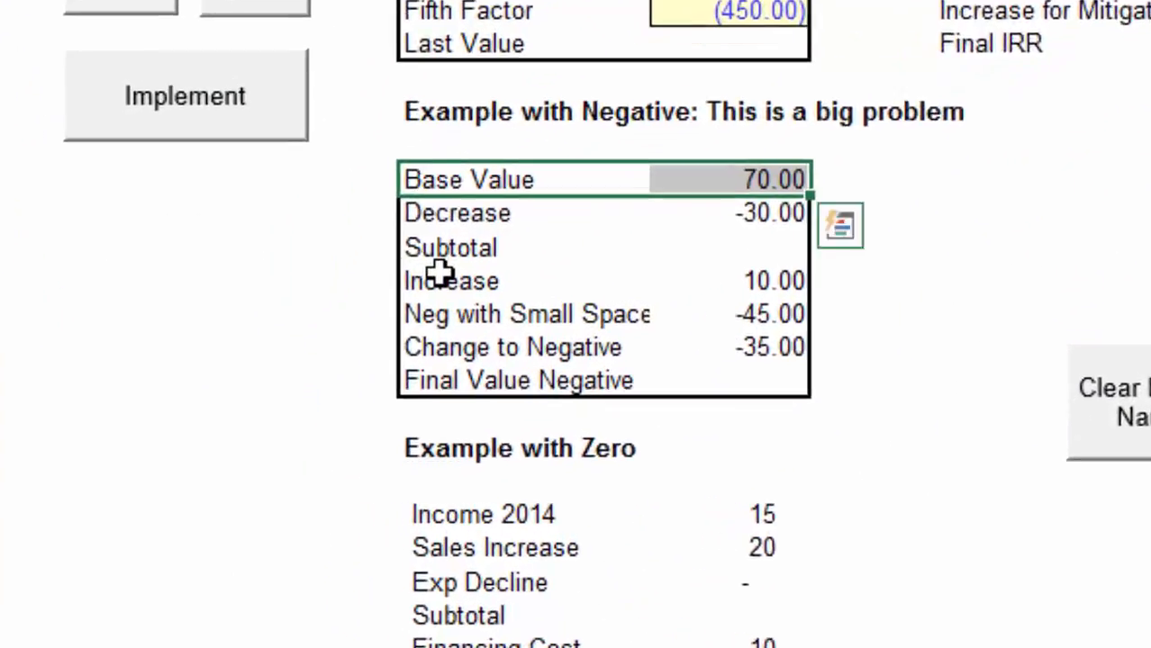
pyautogui.hotkey('shift', 'Down')
pyautogui.hotkey('shift', 'Down')
pyautogui.hotkey('shift', 'Down')
pyautogui.hotkey('shift', 'Down')
pyautogui.hotkey('shift', 'Down')
pyautogui.hotkey('shift', 'Down')
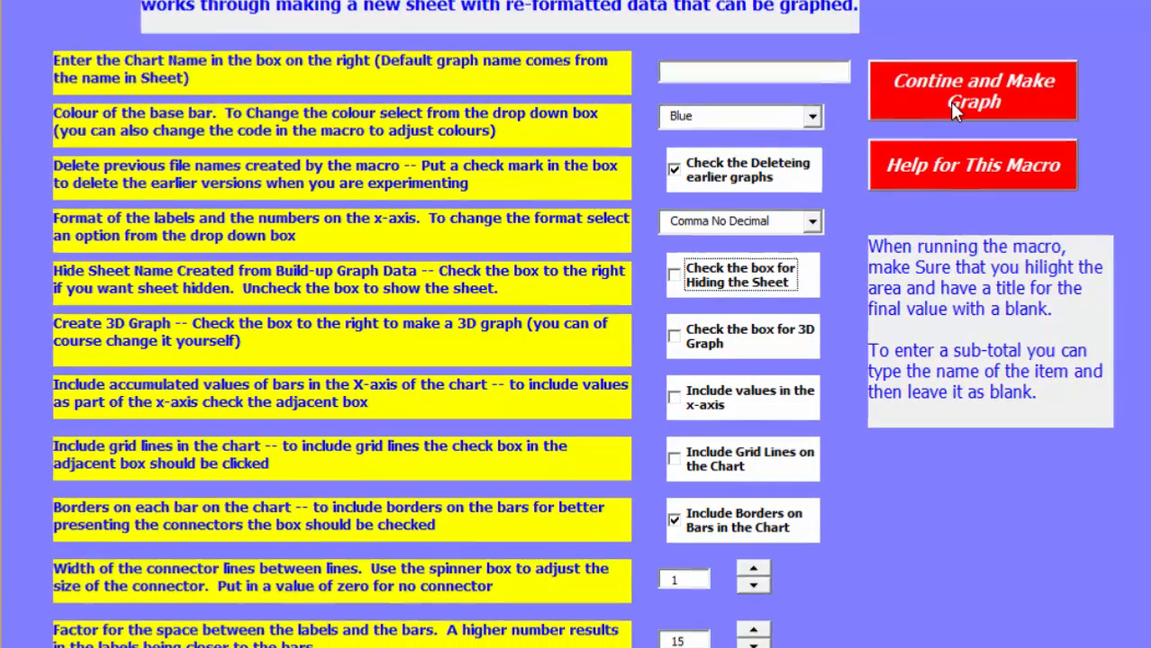
pyautogui.click(951, 103)
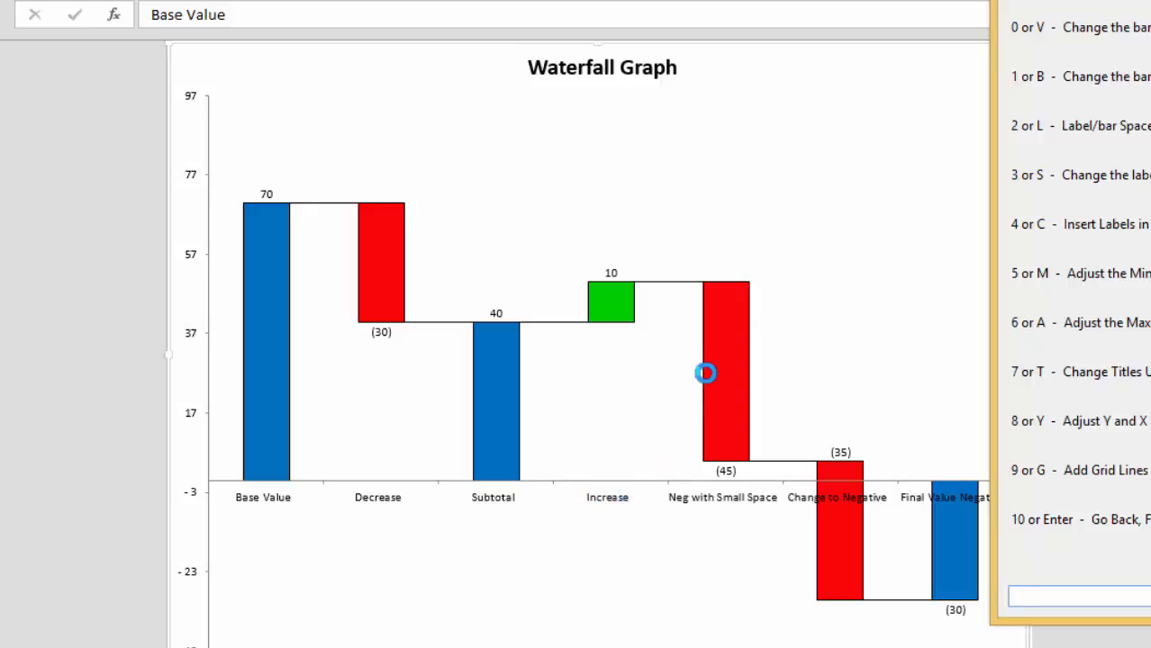
pyautogui.press('Return')
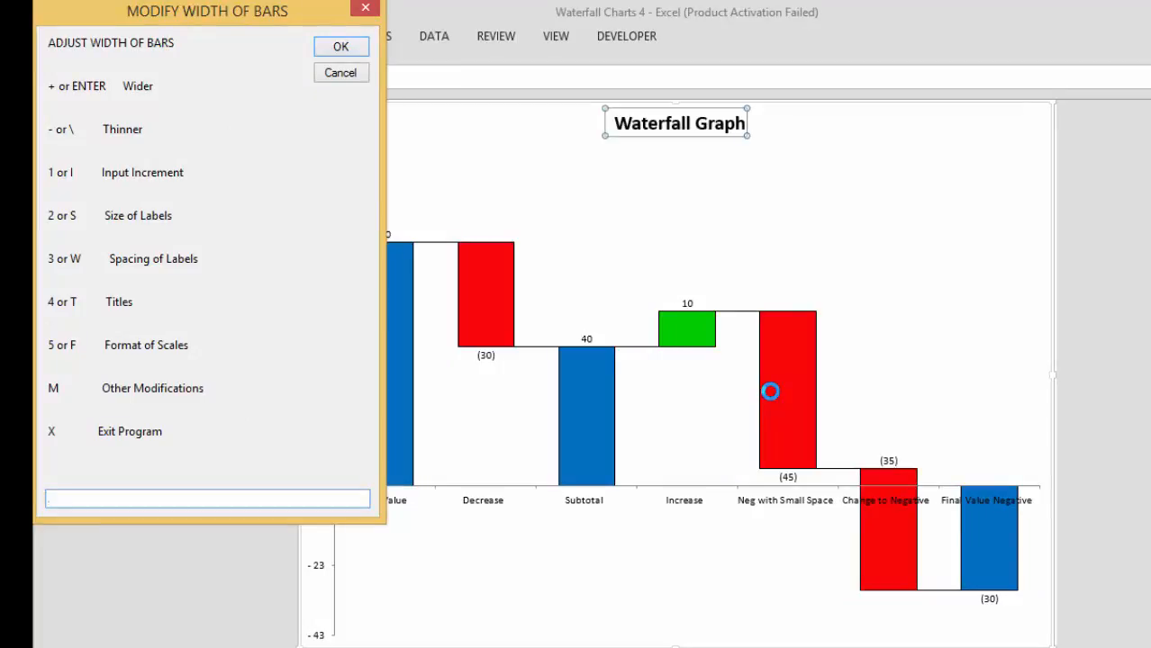
# Step: Enlarge the waterfall chart's data labels and make them bold
pyautogui.write('2')
pyautogui.press('Return')
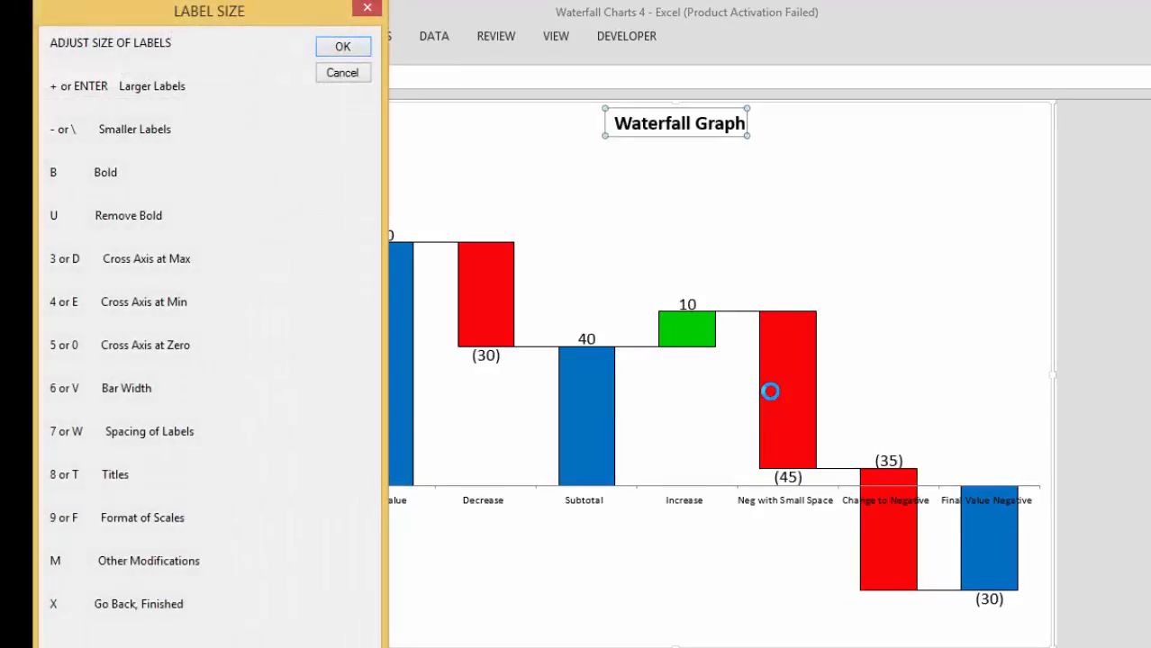
pyautogui.press('b')
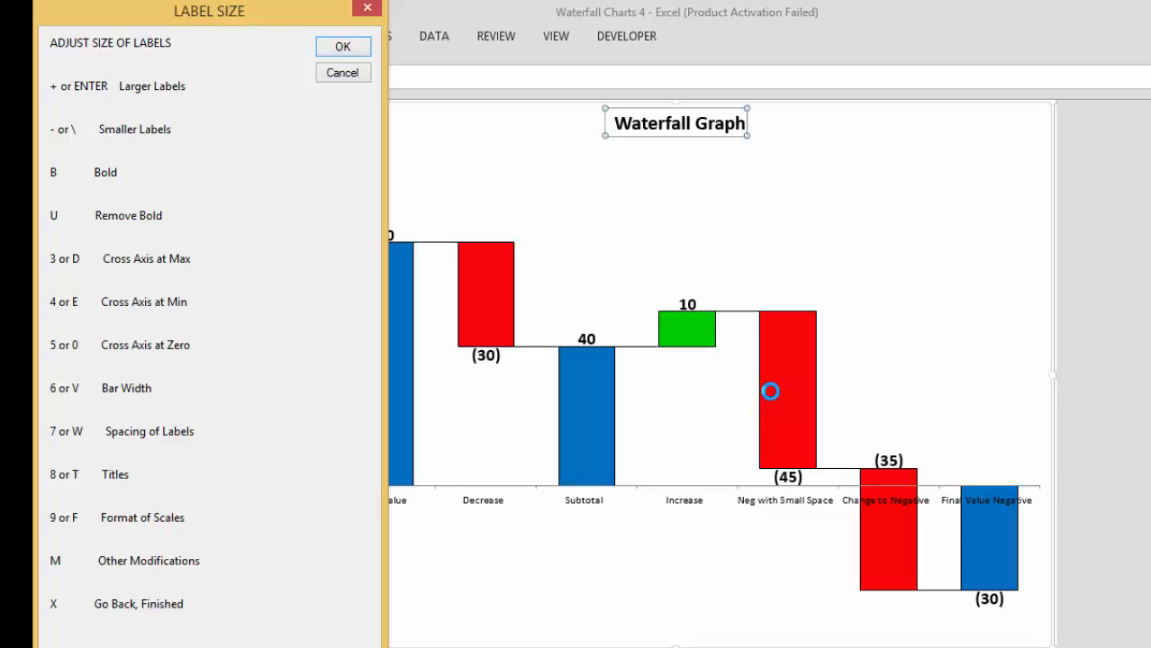
# Step: Move the data labels further away from the bars and return to the macro's other modification options
pyautogui.press('w')
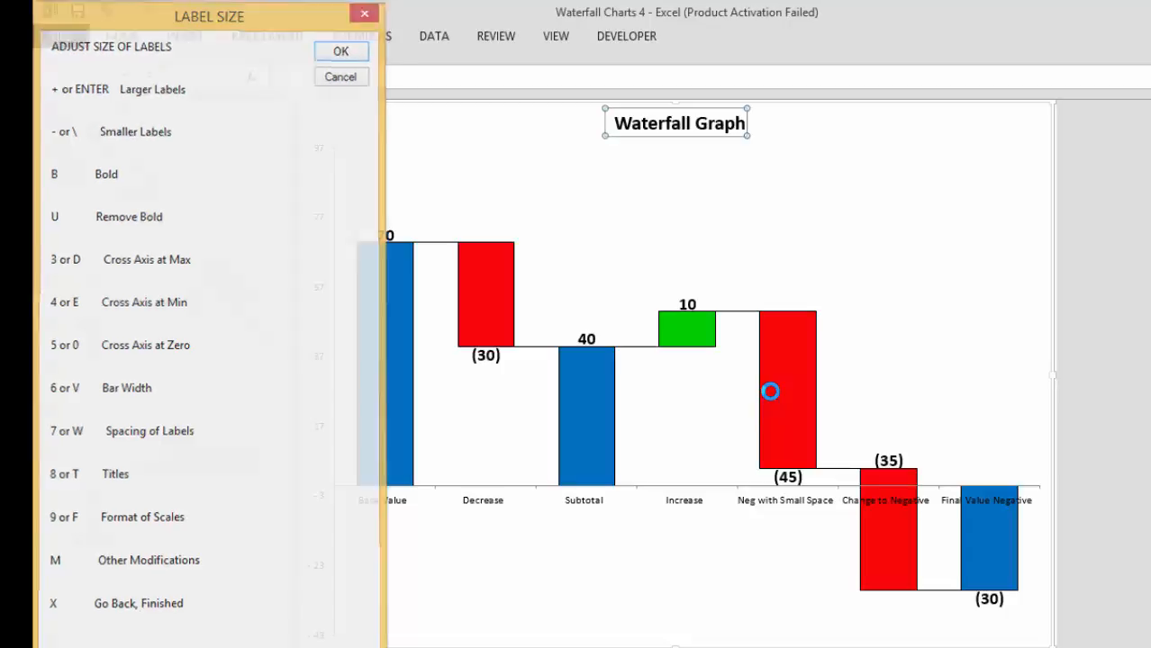
pyautogui.press('Return')
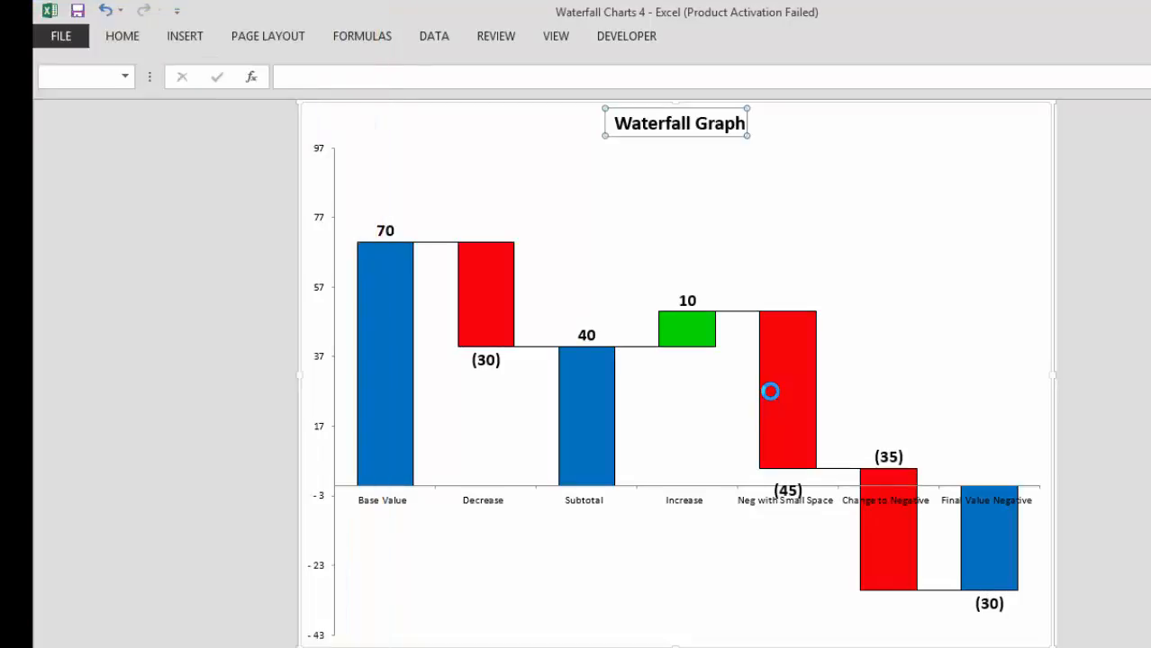
pyautogui.press('-')
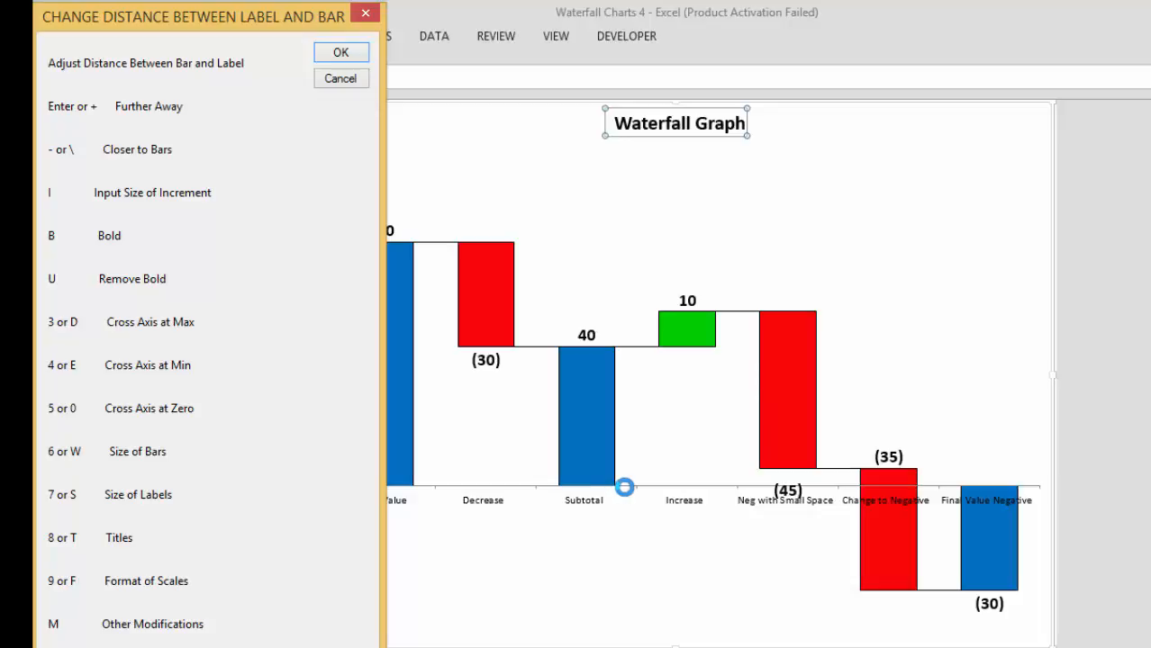
pyautogui.write('m')
pyautogui.press('Return')
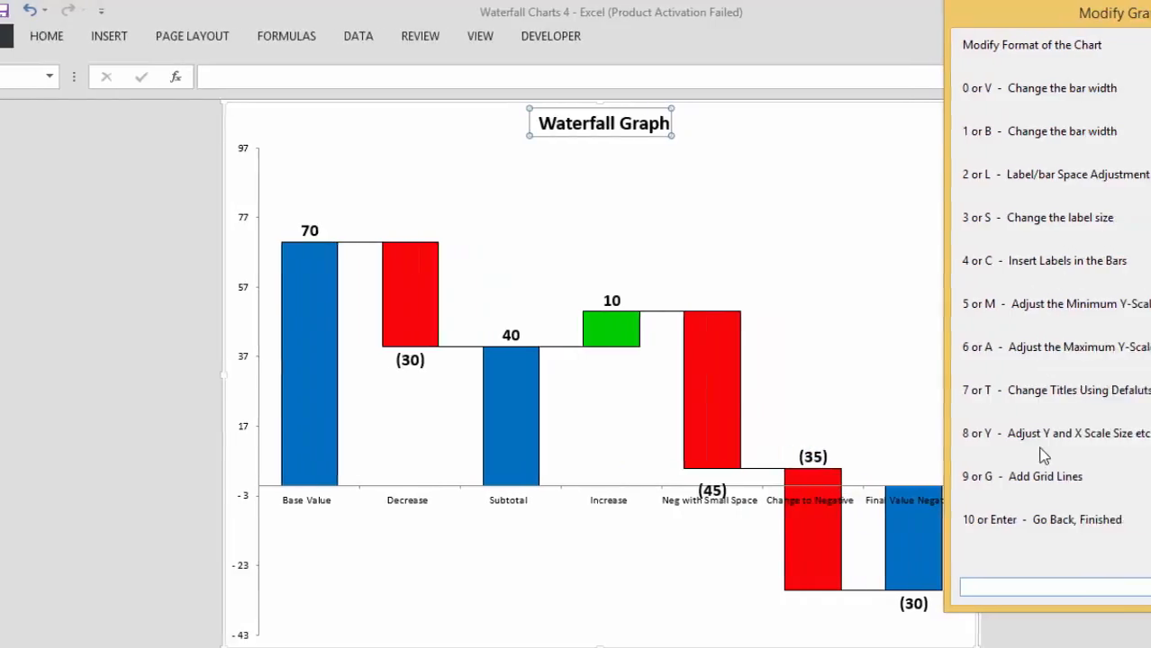
# Step: Move the X-scale to the top of the waterfall chart and increase the scale size to 20
pyautogui.press('Return')
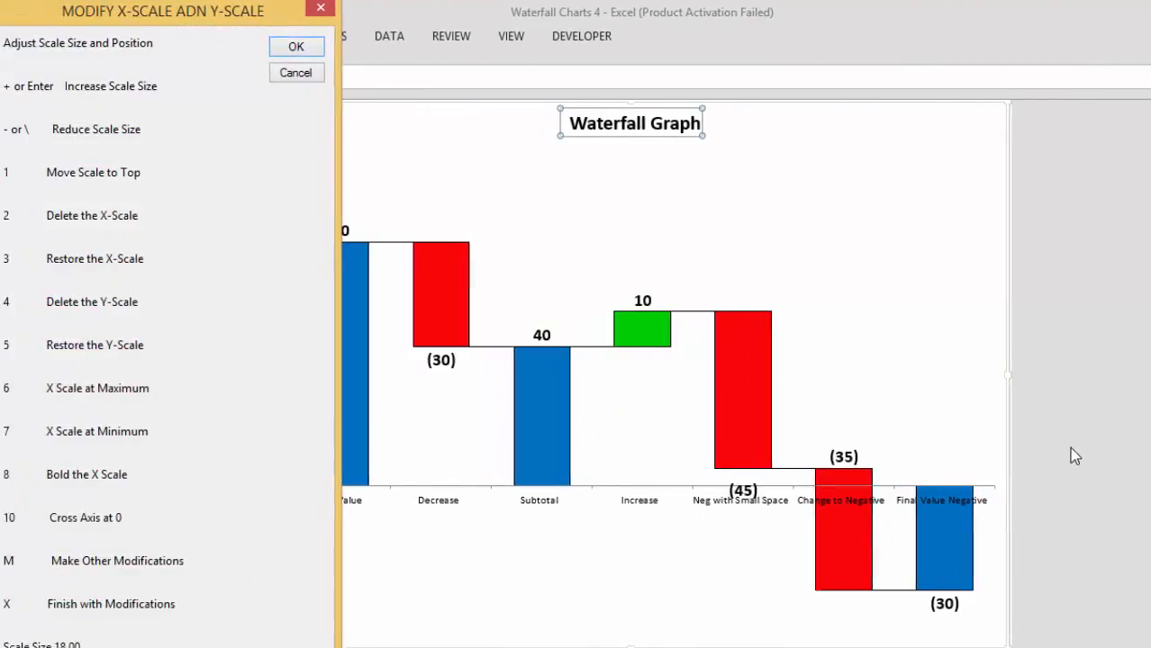
pyautogui.press('1')
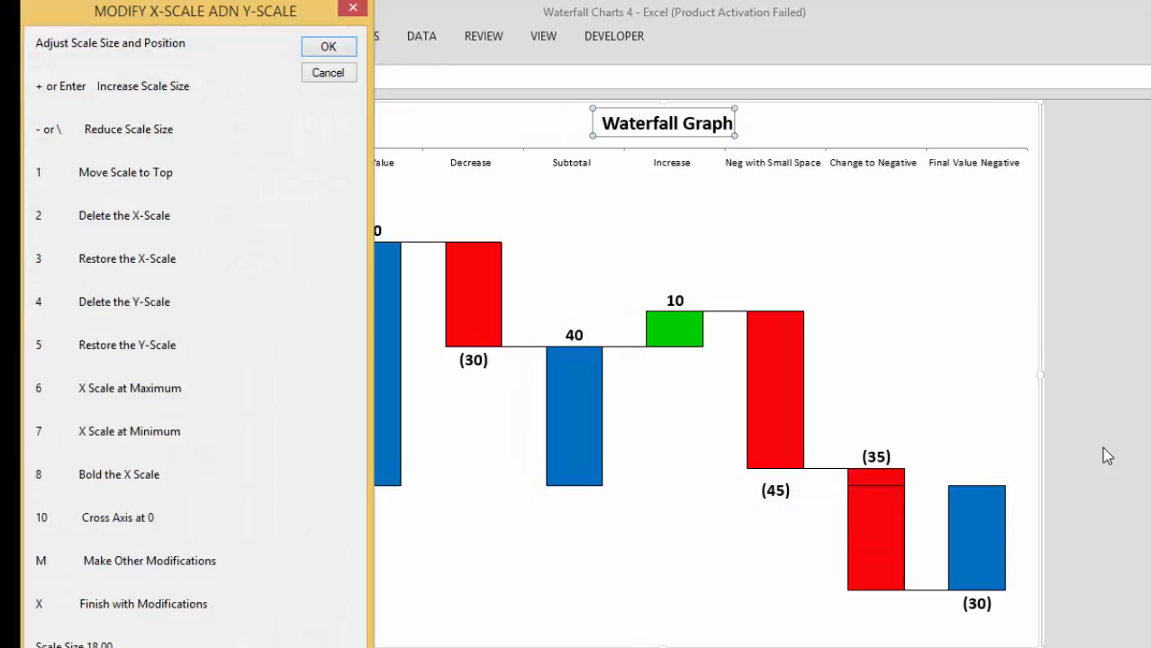
pyautogui.press('Return')
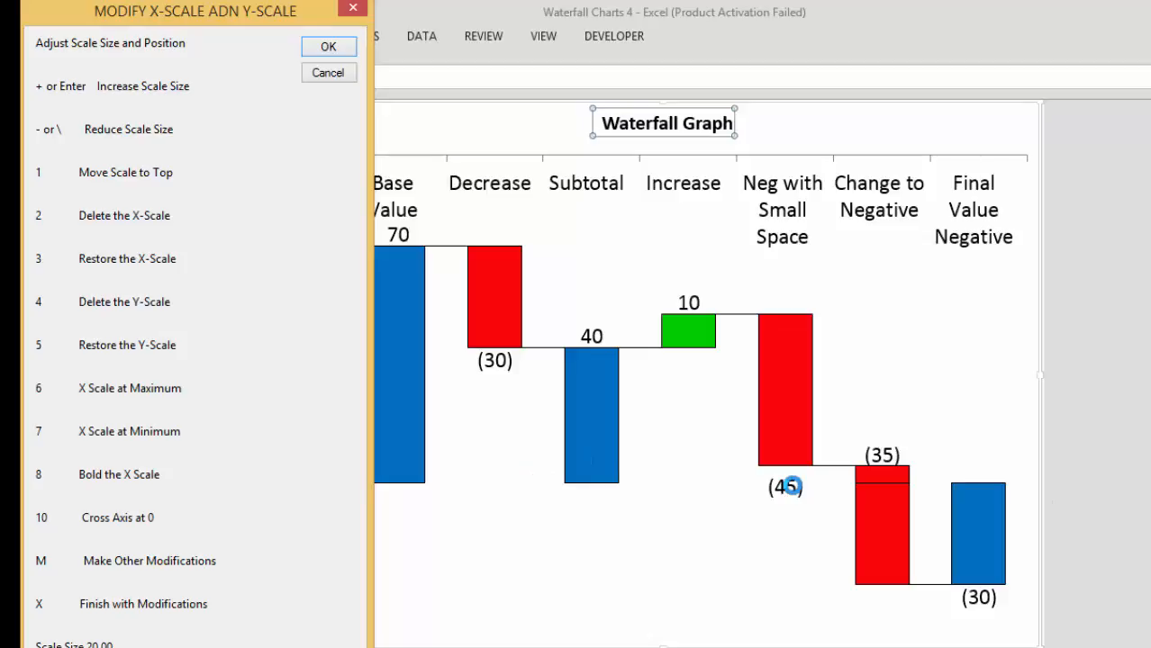
pyautogui.press('Return')
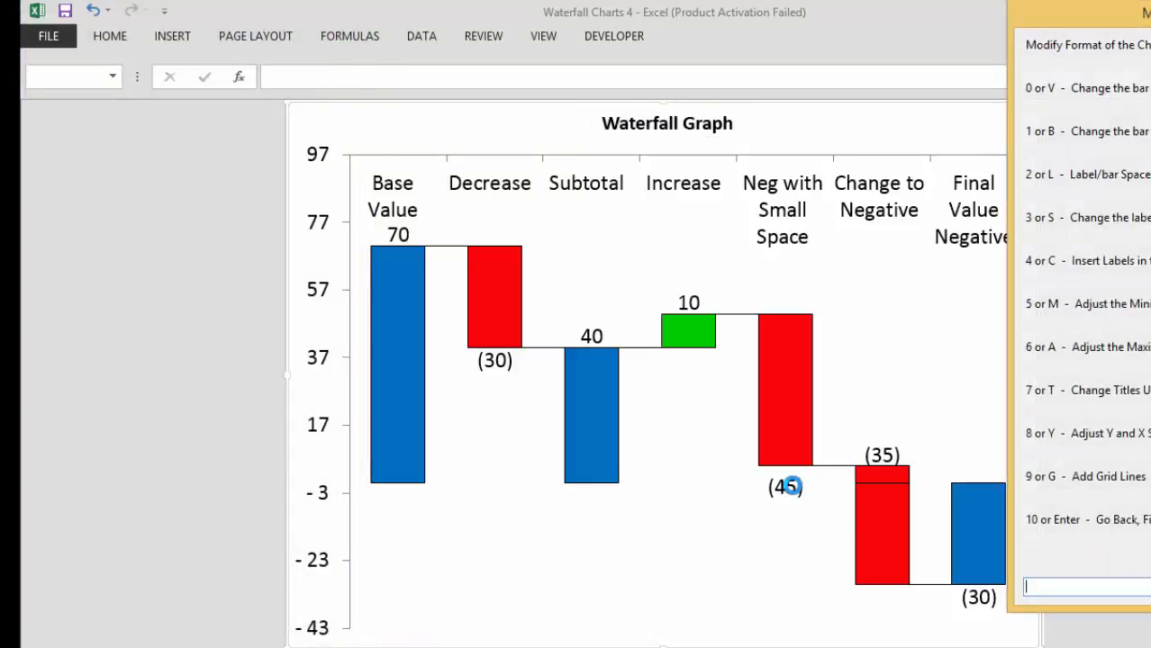
# Step: Add grid lines to the waterfall chart and return to the modification options
pyautogui.write('9')
pyautogui.press('Return')
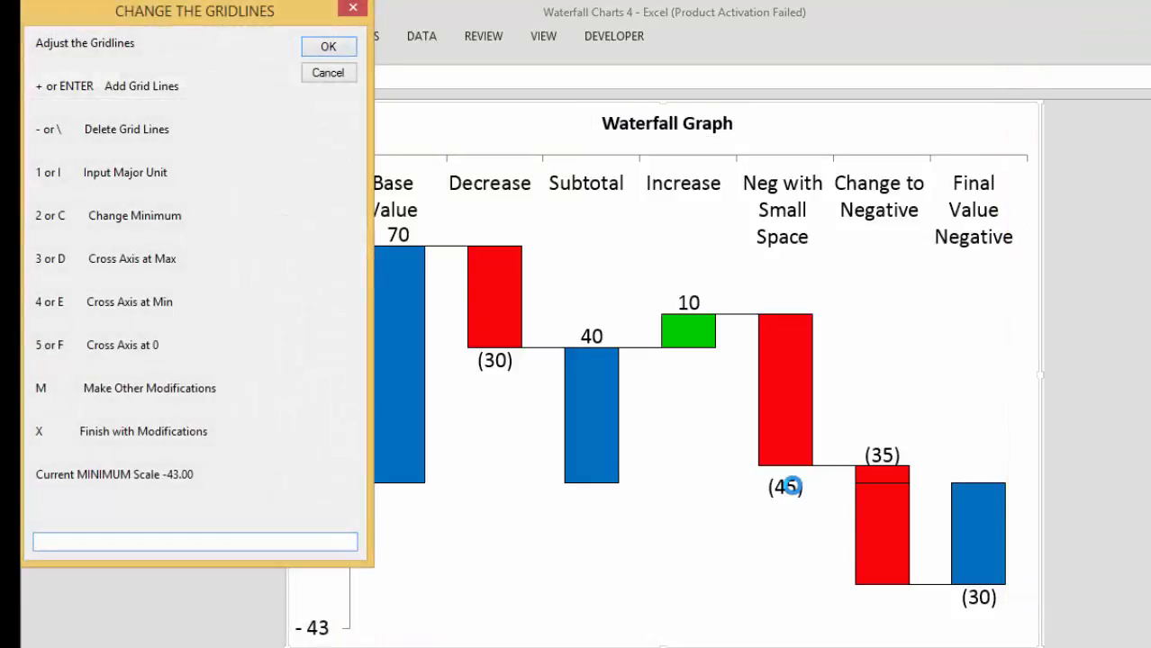
pyautogui.press('Return')
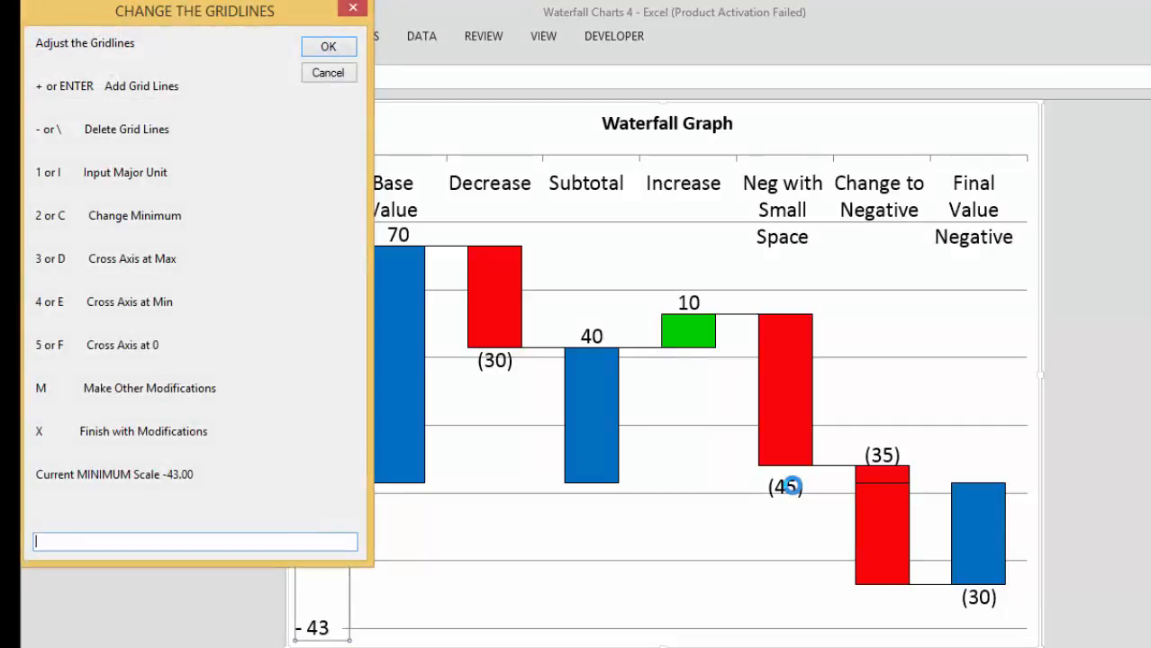
pyautogui.write('x')
pyautogui.press('Return')
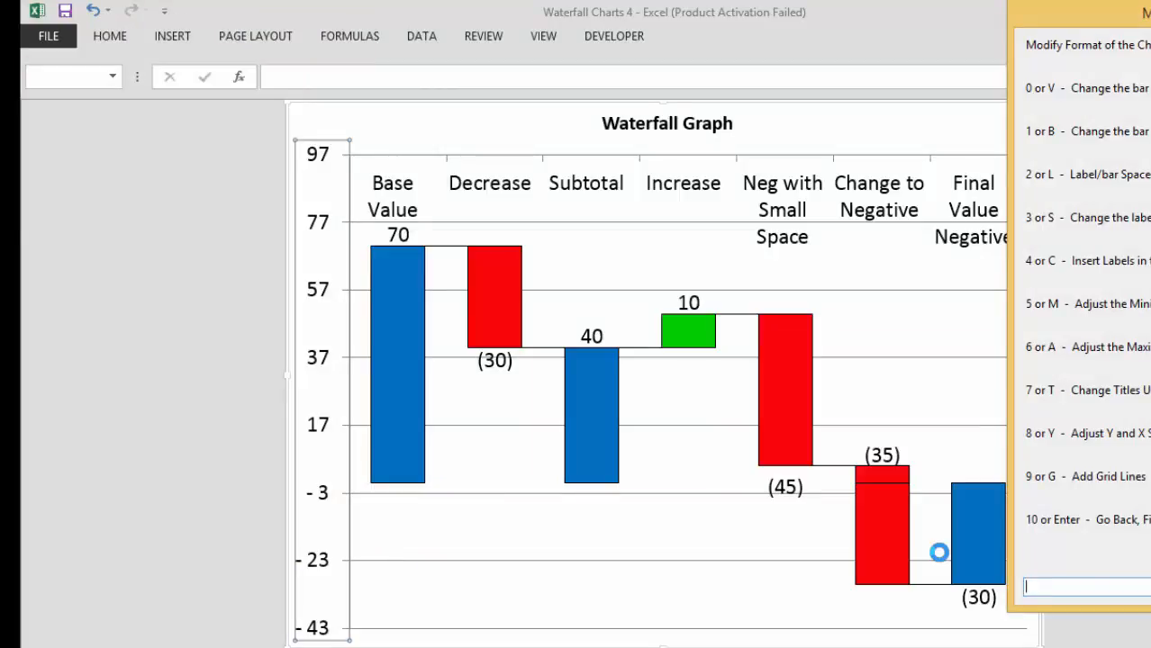
# Step: Set the minimum of the chart's Y-scale to -50
pyautogui.write('5')
pyautogui.press('Return')
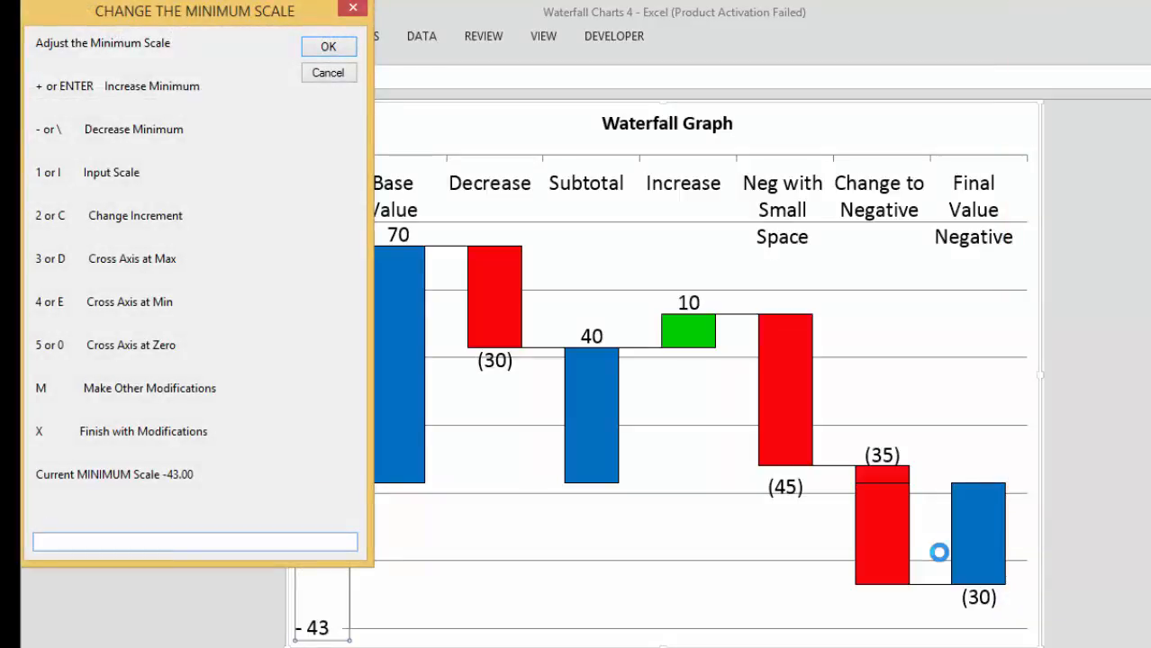
pyautogui.write('1')
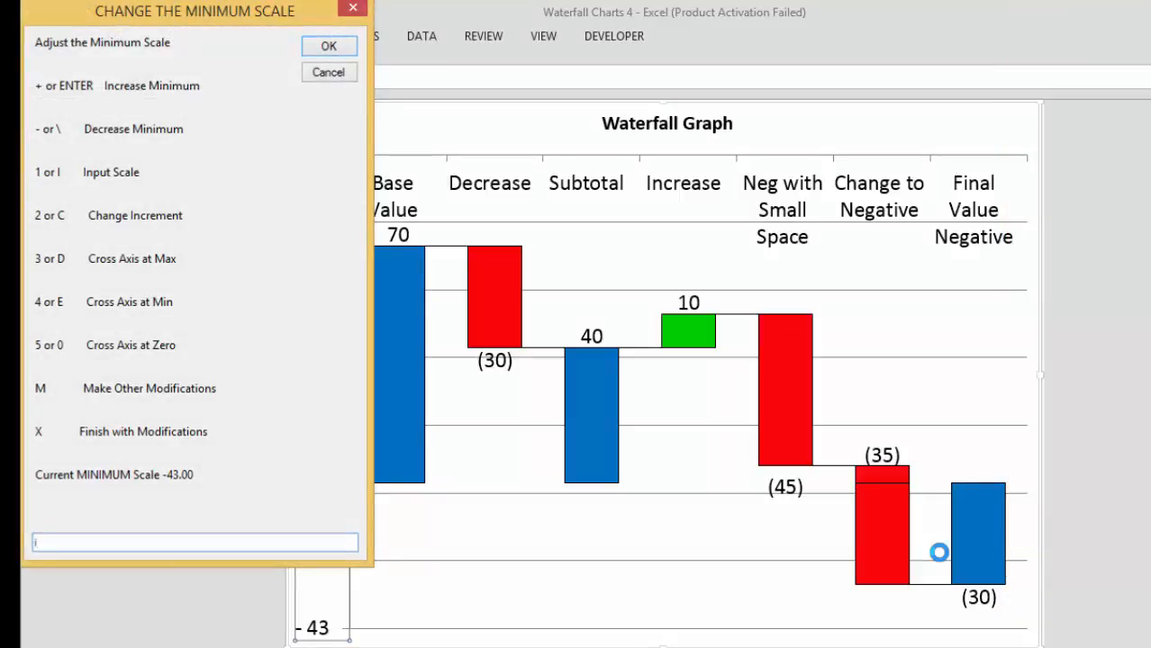
pyautogui.press('Return')
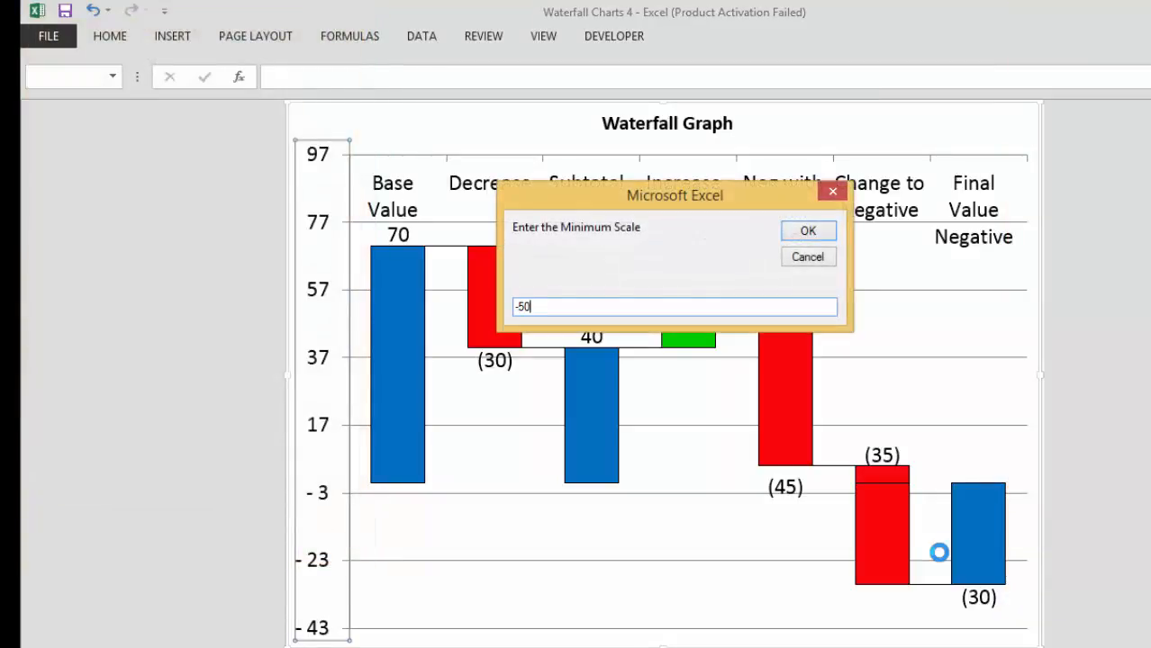
pyautogui.press('Return')
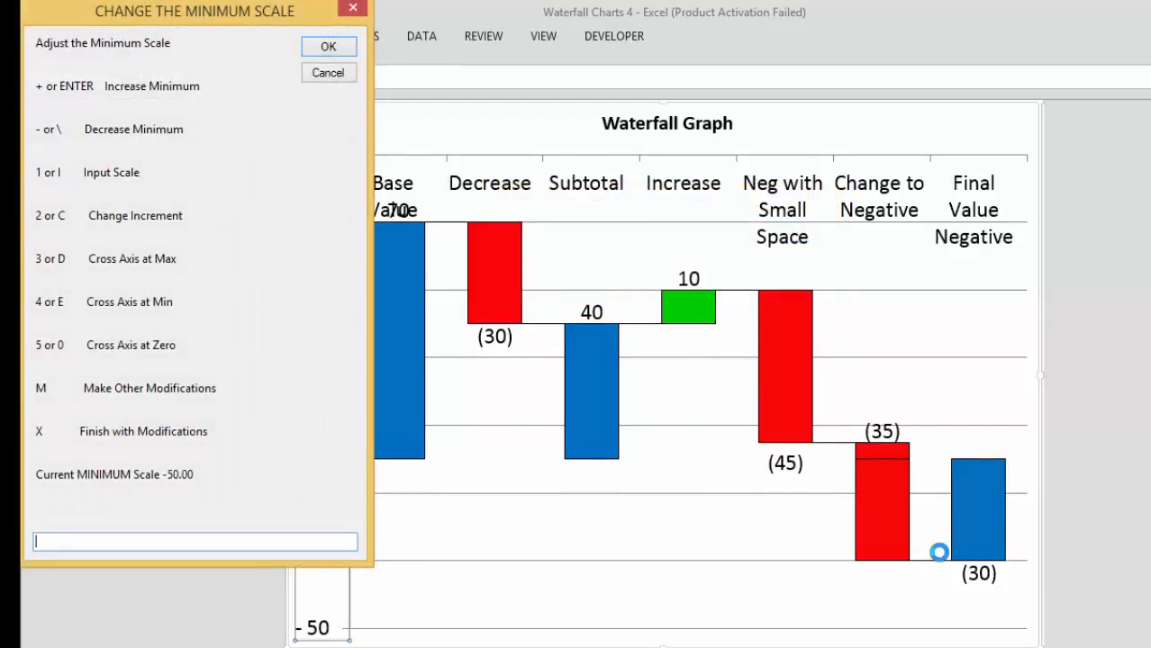
pyautogui.write('m')
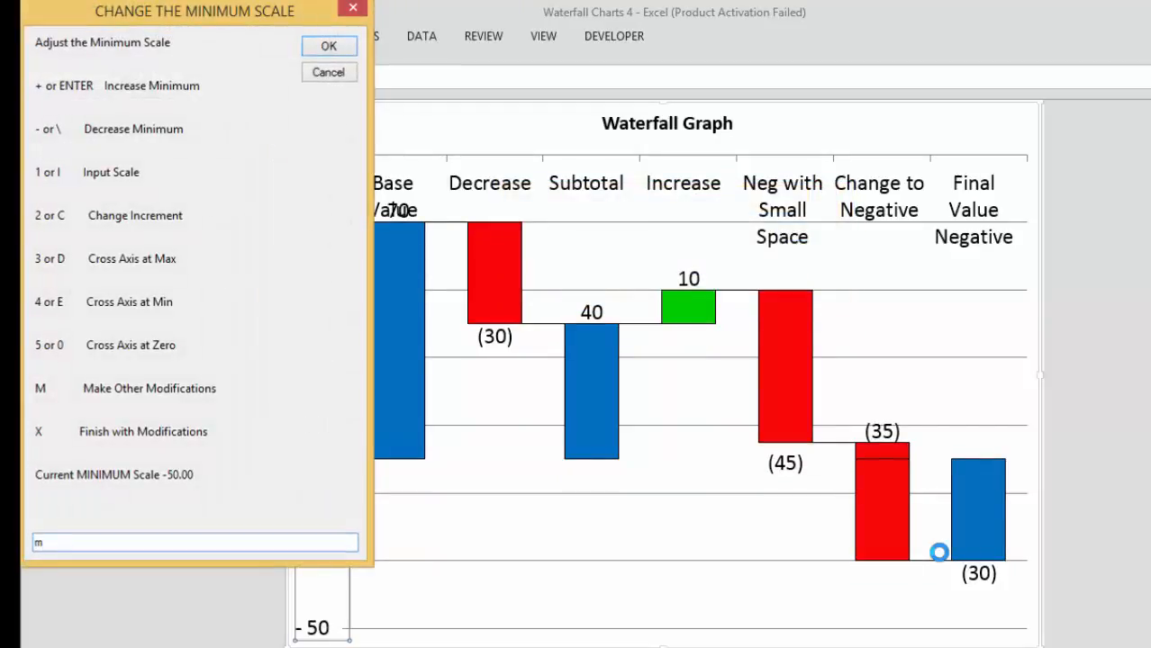
pyautogui.press('Return')
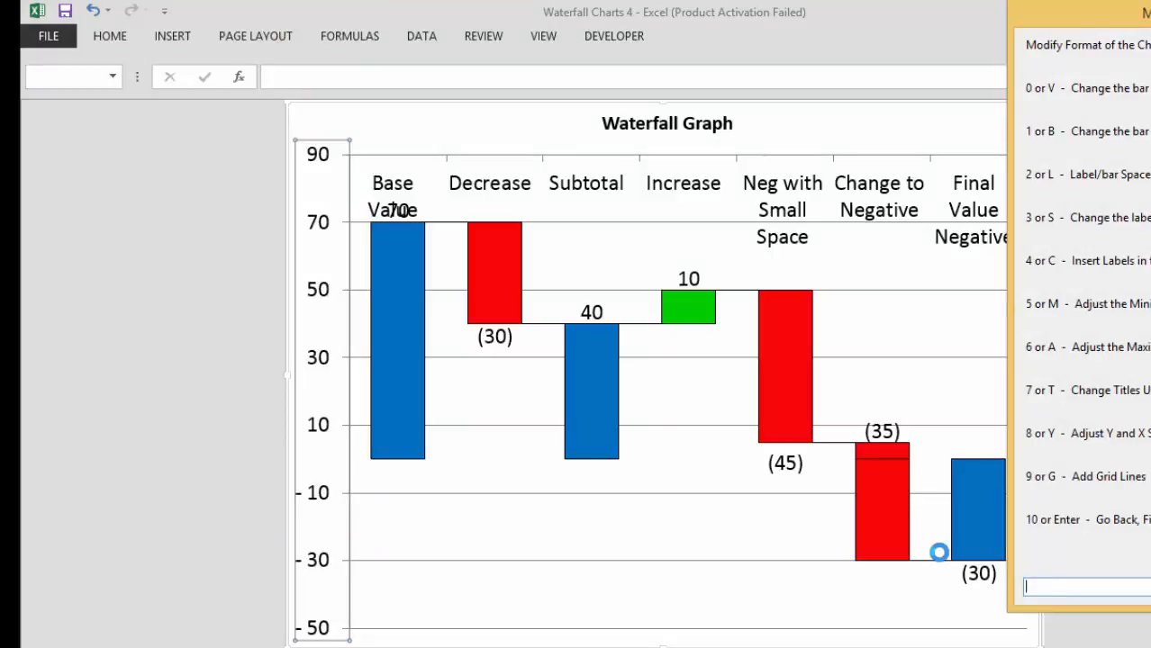
# Step: Set the maximum of the chart's Y-scale to 100
pyautogui.write('6')
pyautogui.press('Return')
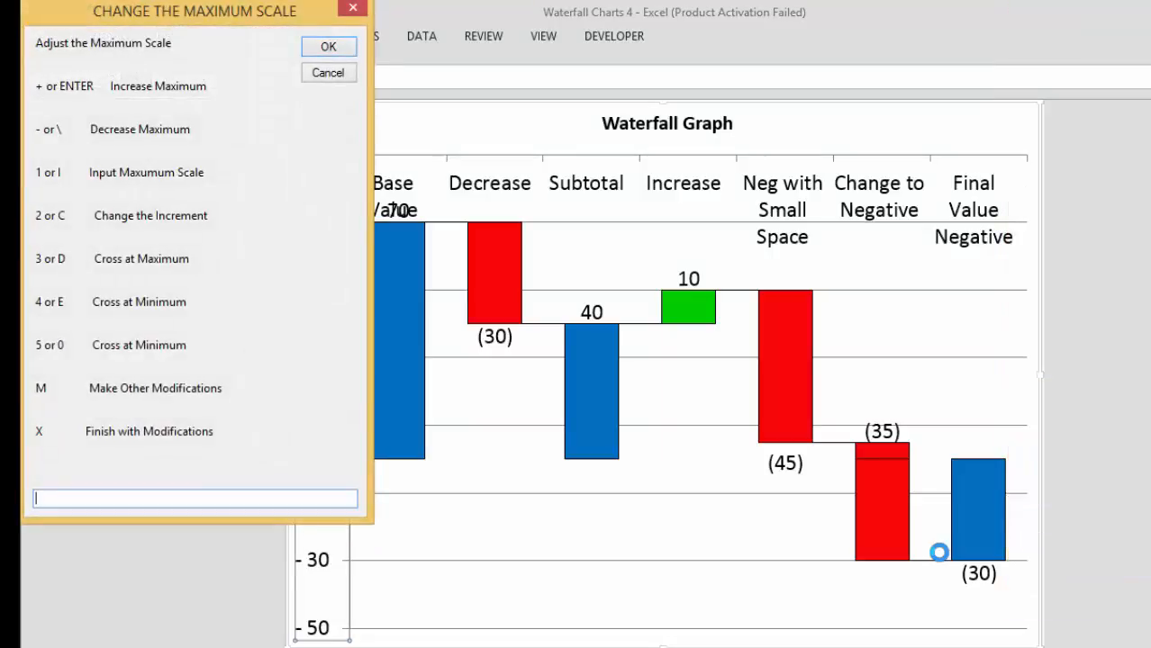
pyautogui.press('Return')
pyautogui.write('1')
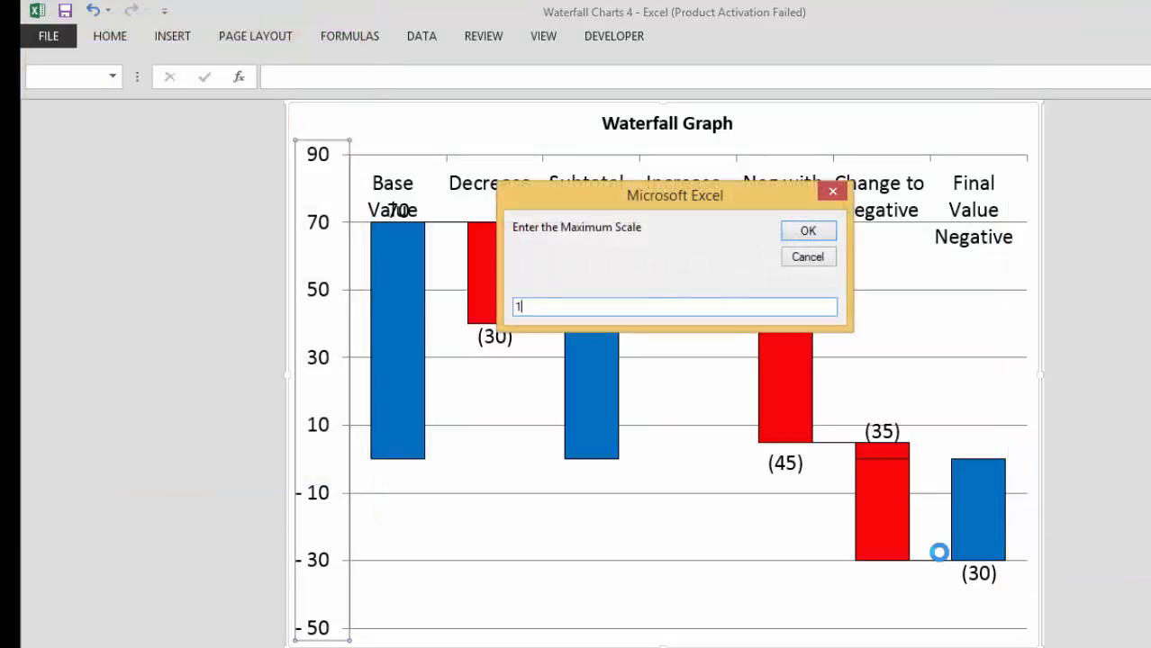
pyautogui.write('00')
pyautogui.press('Return')
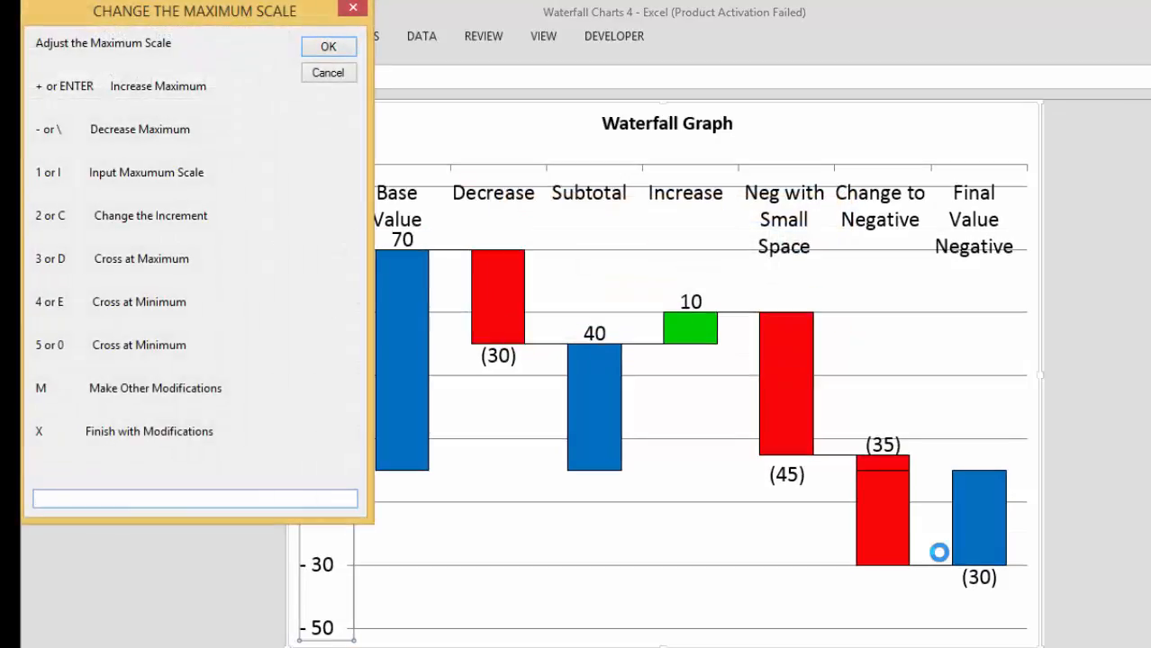
pyautogui.write('m')
pyautogui.press('Return')
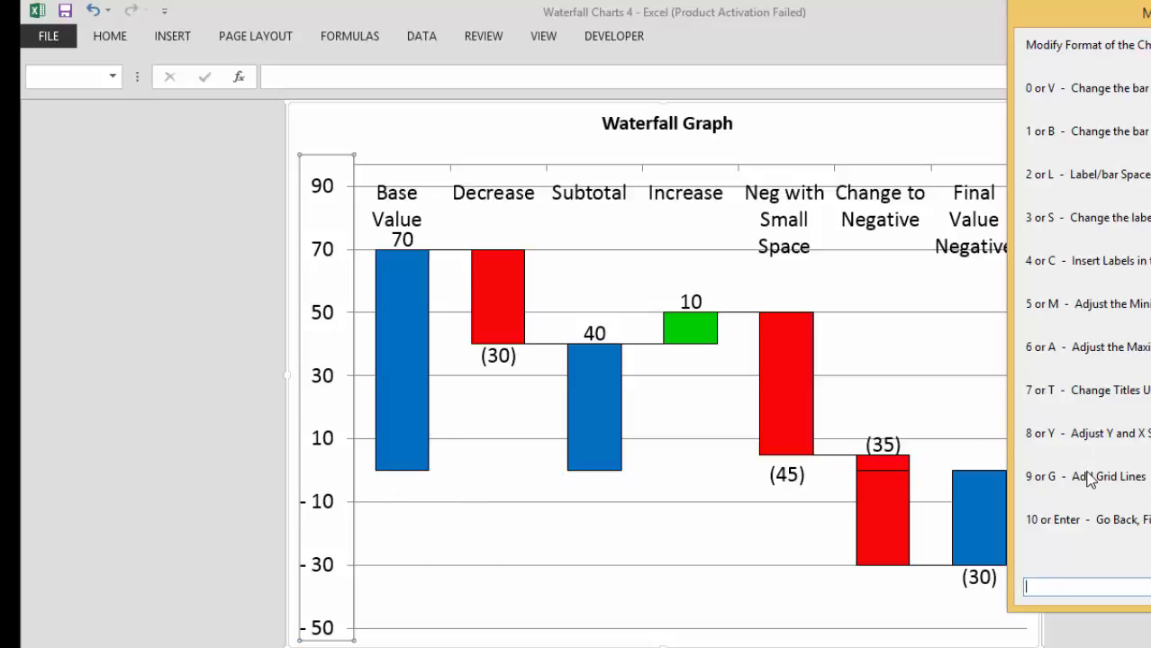
# Step: Delete the grid lines from the waterfall chart and finish its modifications
pyautogui.write('9')
pyautogui.press('Return')
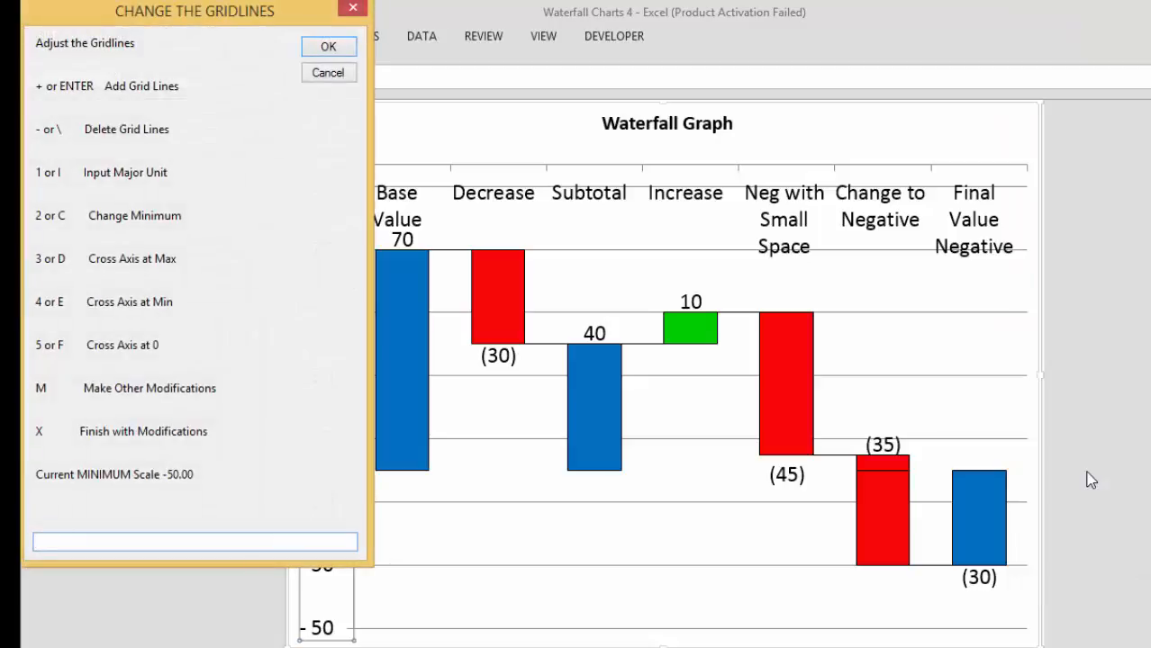
pyautogui.write('-')
pyautogui.press('Return')
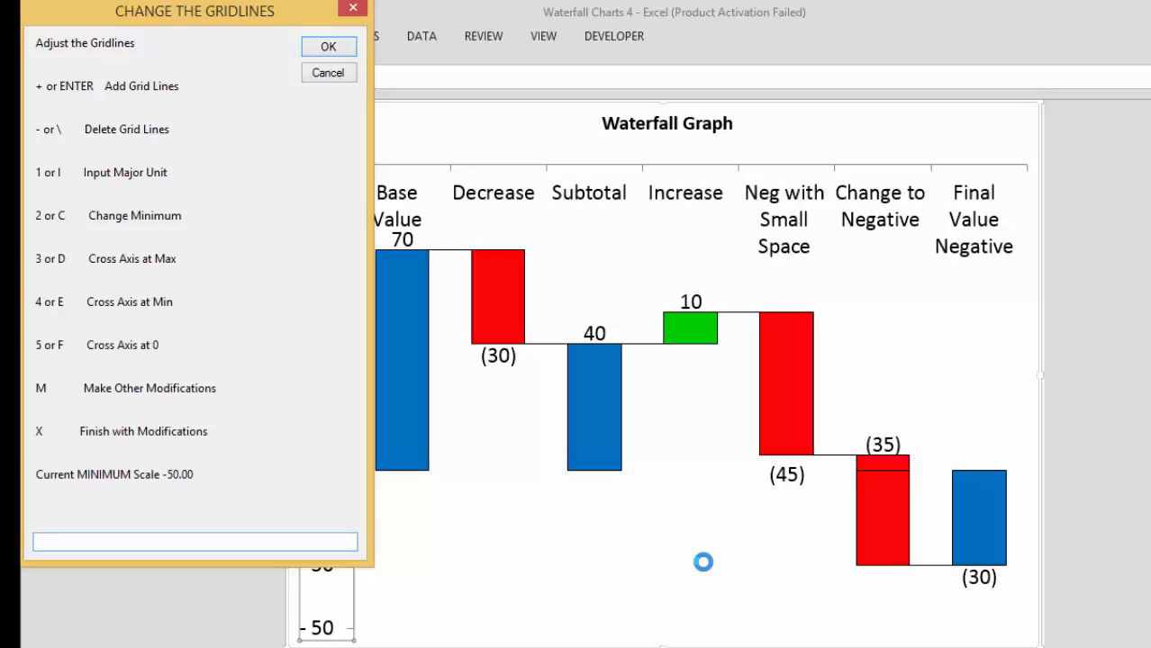
pyautogui.write('x')
pyautogui.press('Return')
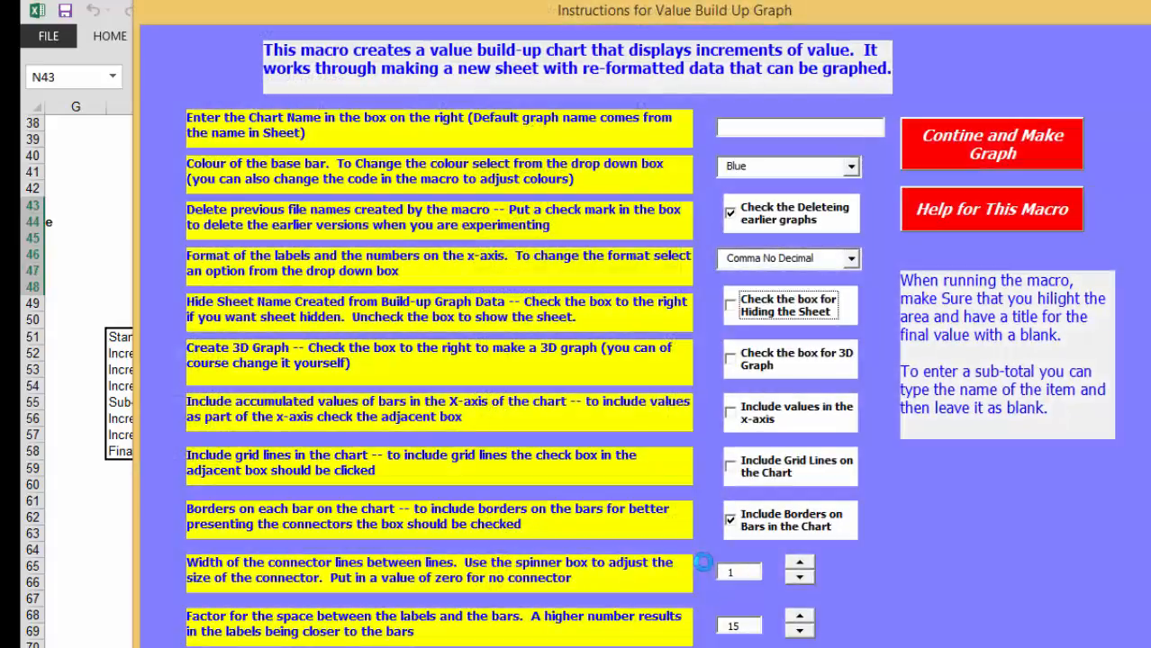
# Step: Generate a waterfall chart from the Income 2014 to Income 2015 table with blue base bars and Comma No Decimal format, leaving its elements unmodified
pyautogui.click(989, 143)
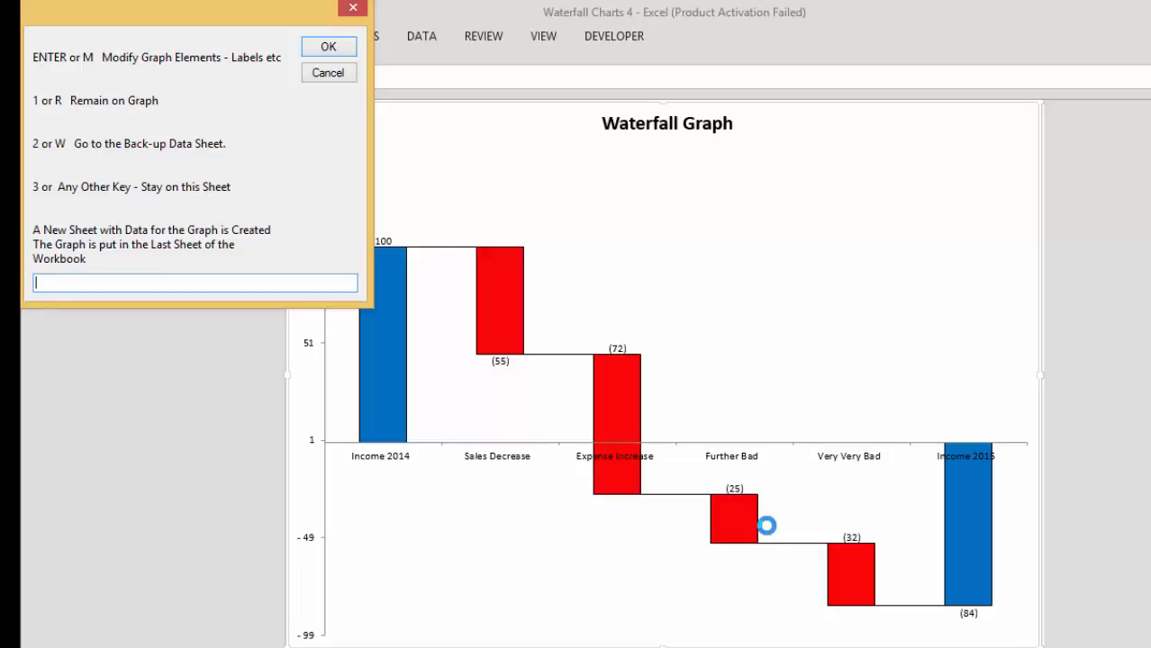
pyautogui.press('Return')
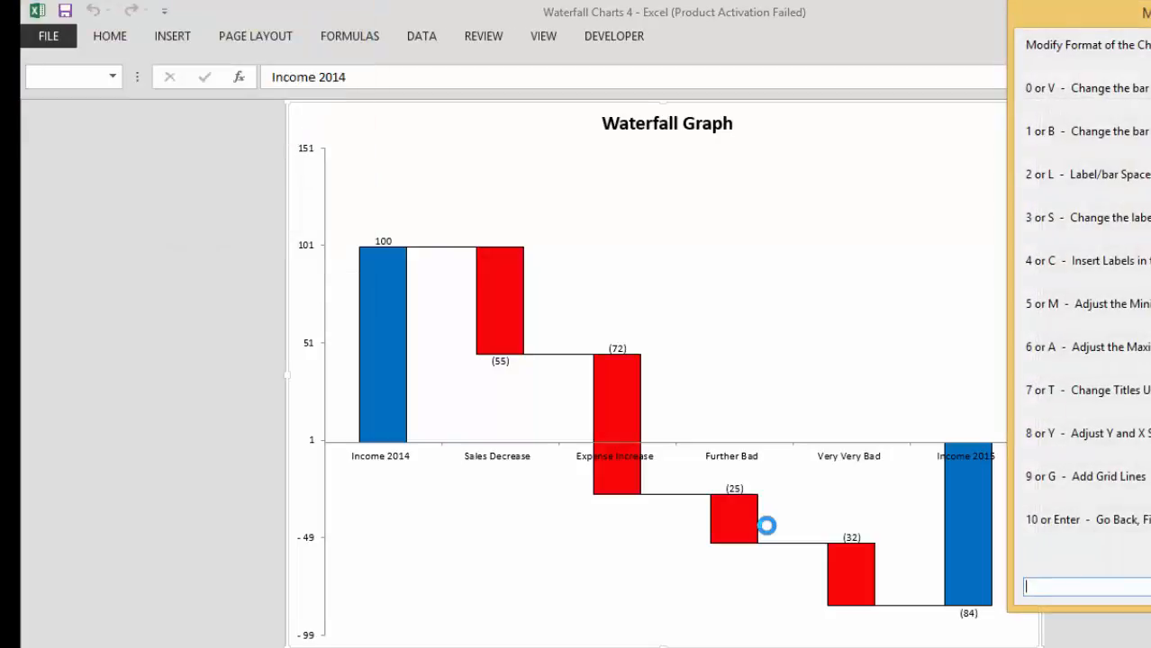
pyautogui.press('Return')
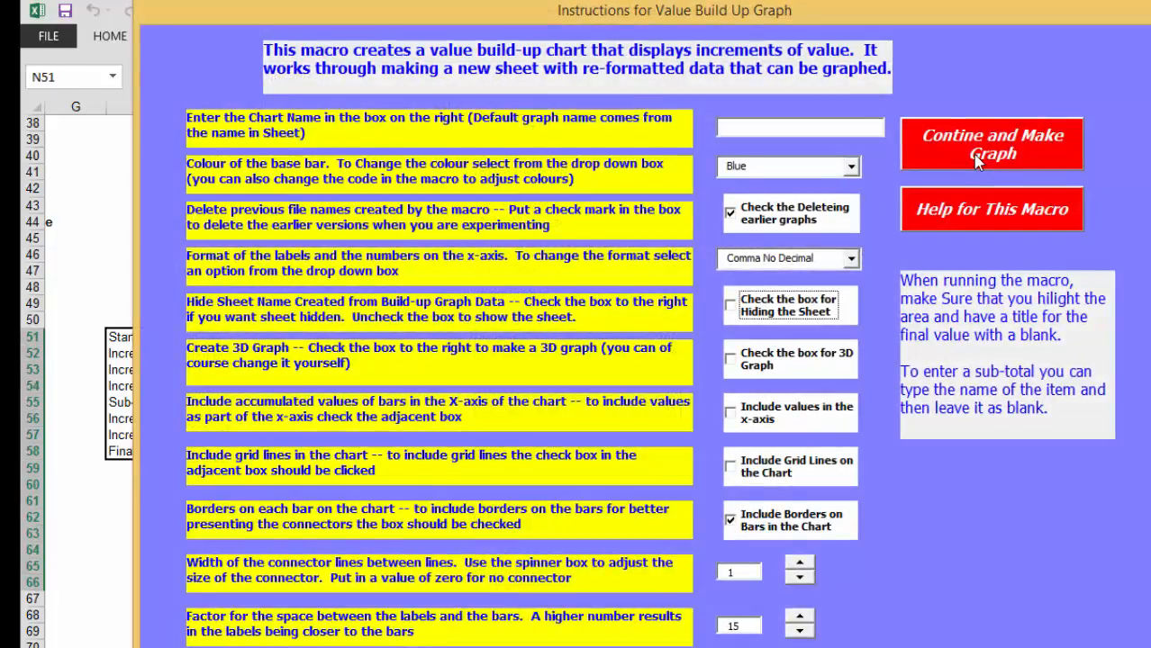
# Step: Generate a blue-based waterfall chart from the Income, Rev 1–7, Exp 1–7 and Final table in Comma No Decimal format and choose to modify its elements
pyautogui.click(972, 154)
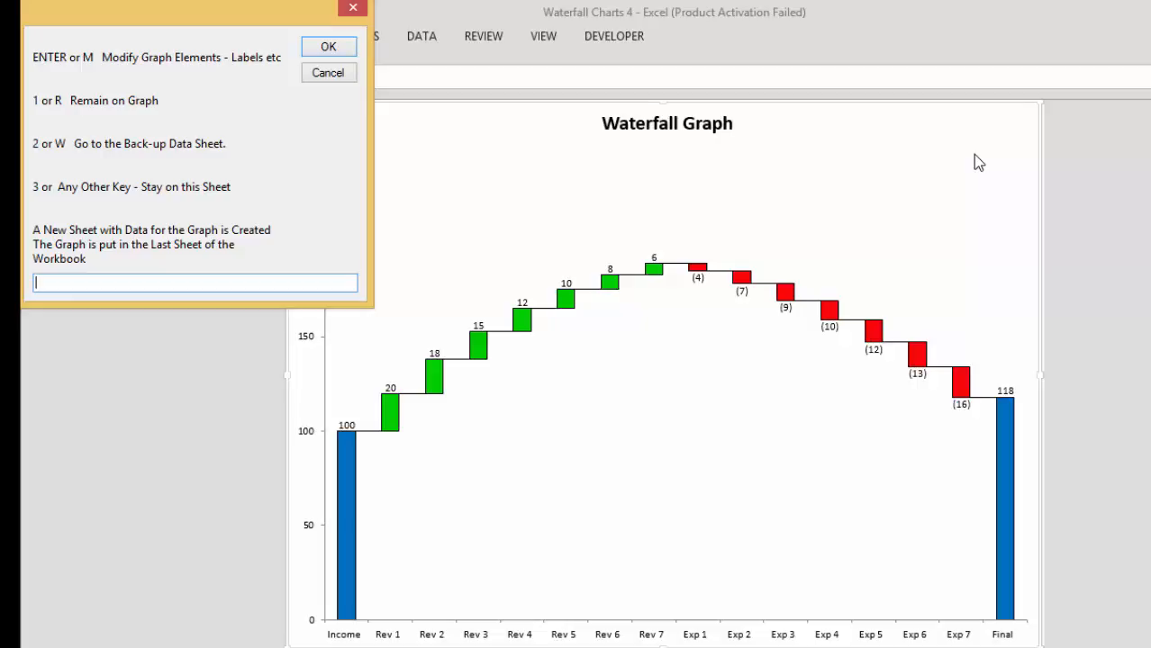
pyautogui.press('Return')
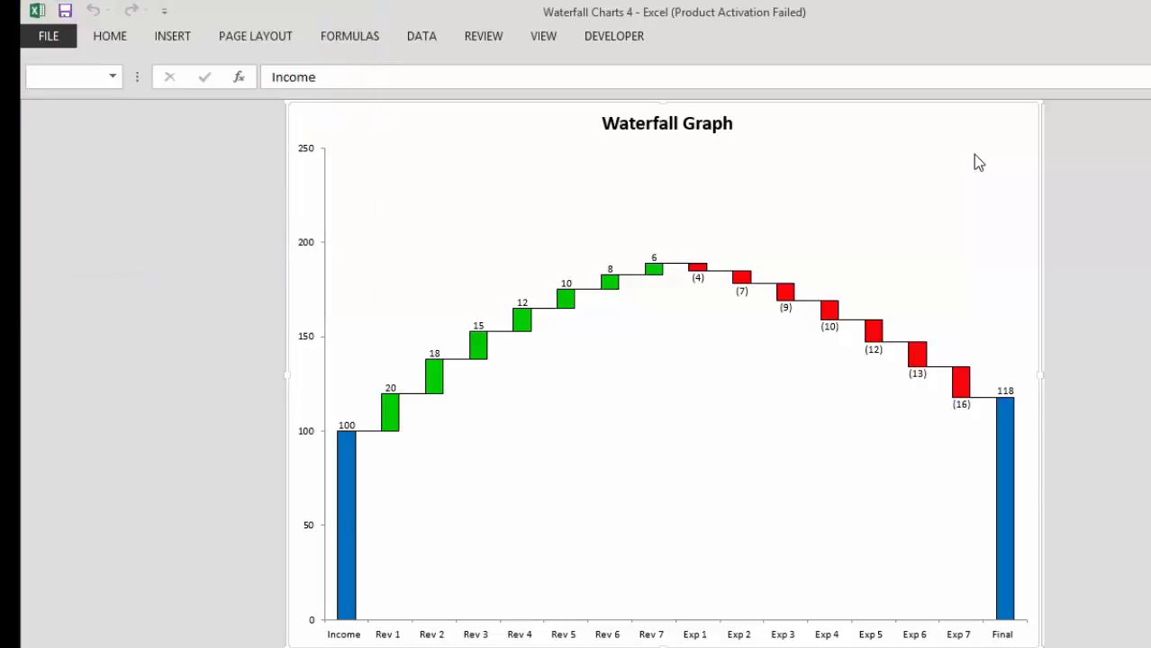
# Step: Move the data labels further away from the bars of the Income to Final chart and make the bars wider
pyautogui.write('2')
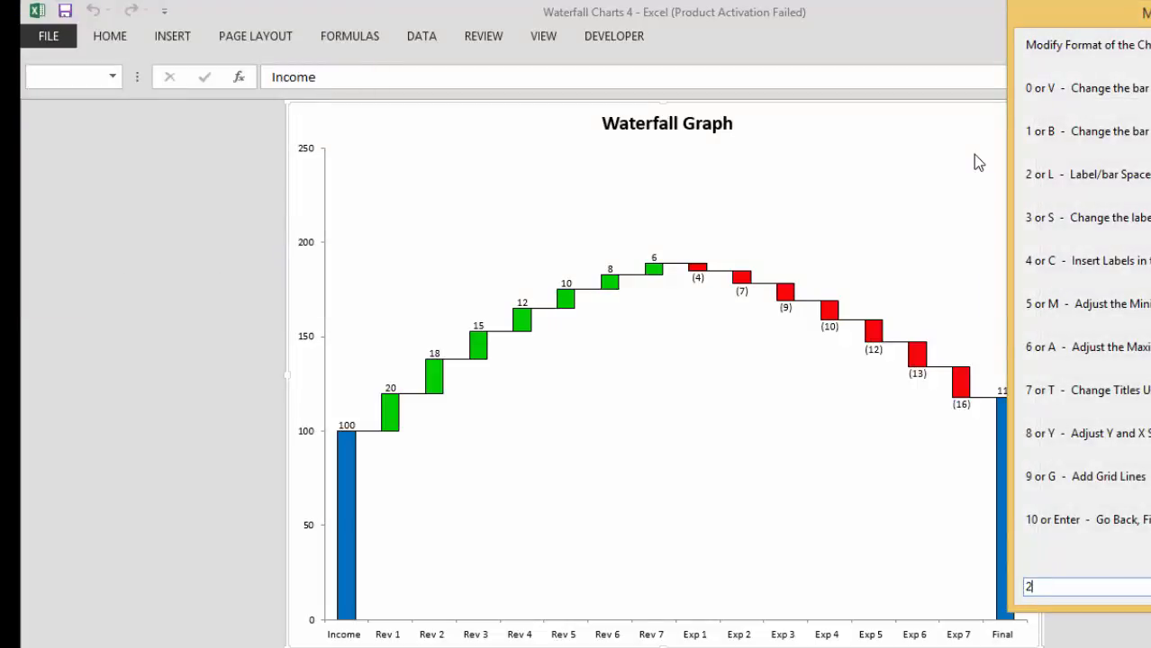
pyautogui.press('Return')
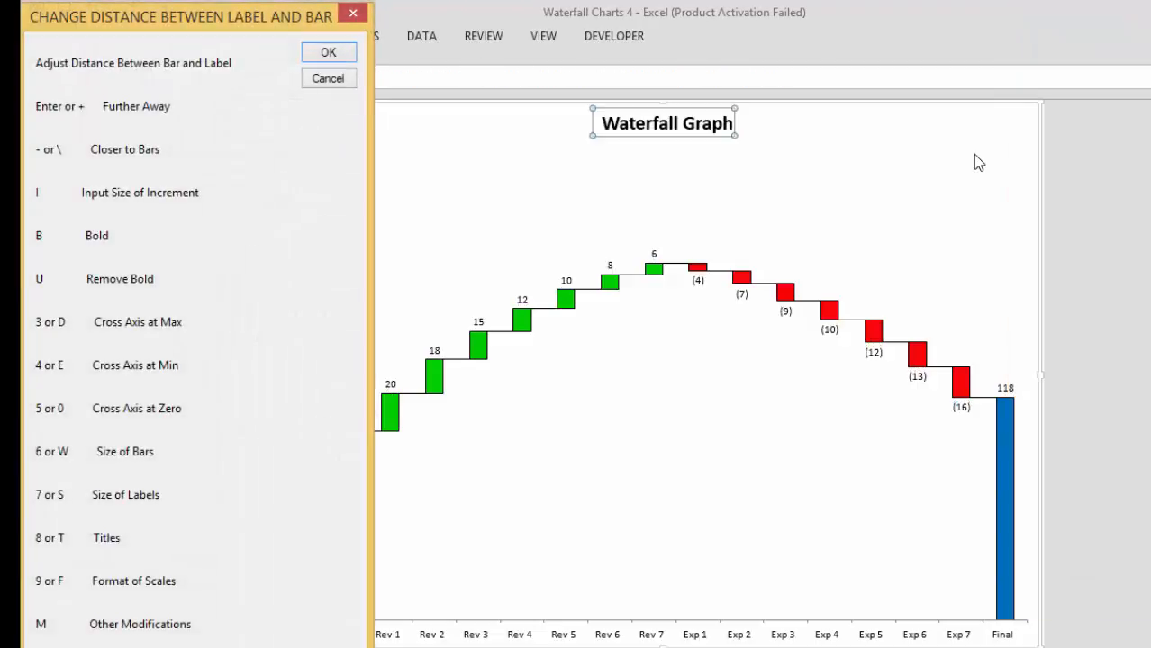
pyautogui.press('Return')
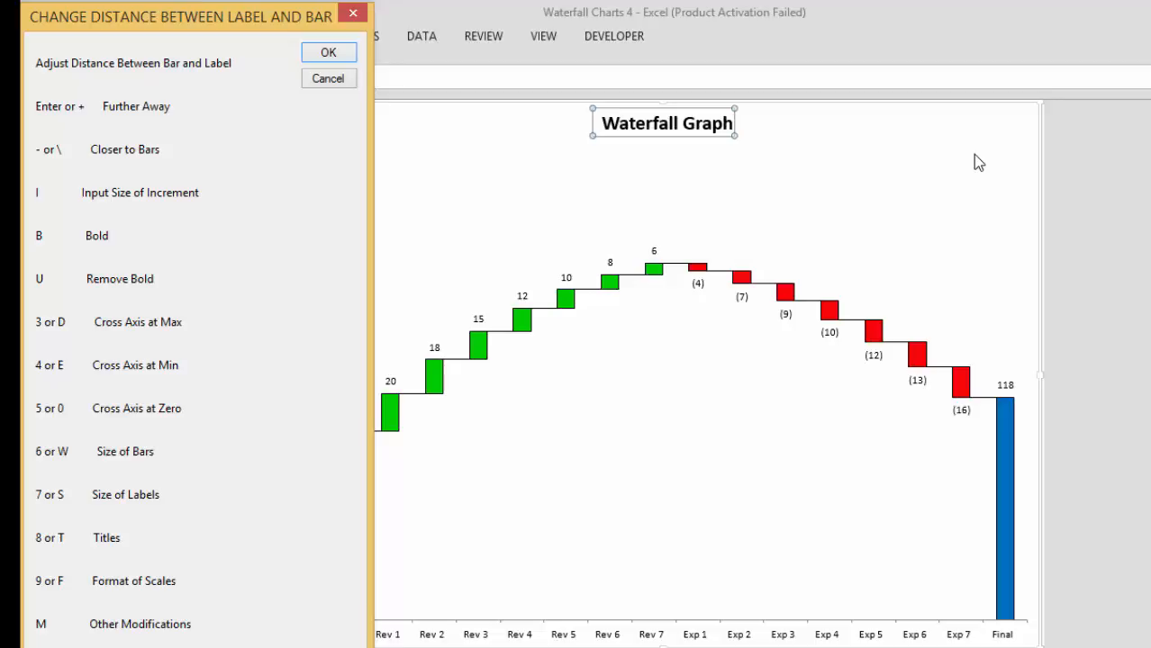
pyautogui.press('6')
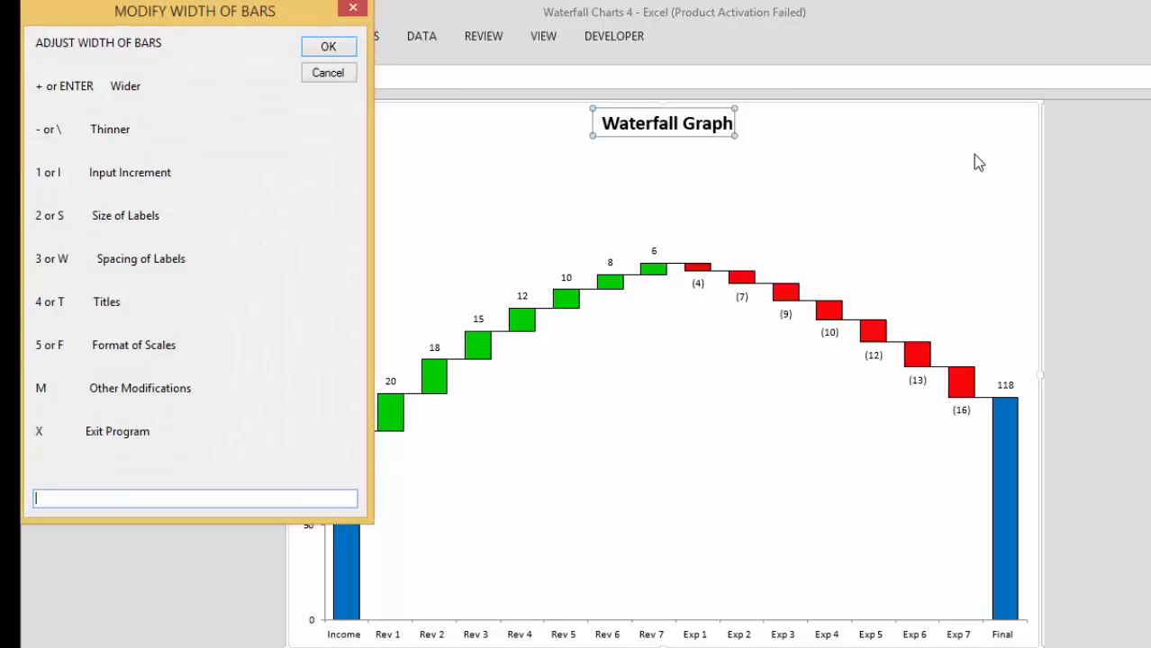
# Step: Exit the bar width adjustment and the chart modification program
pyautogui.write('x')
pyautogui.press('Return')
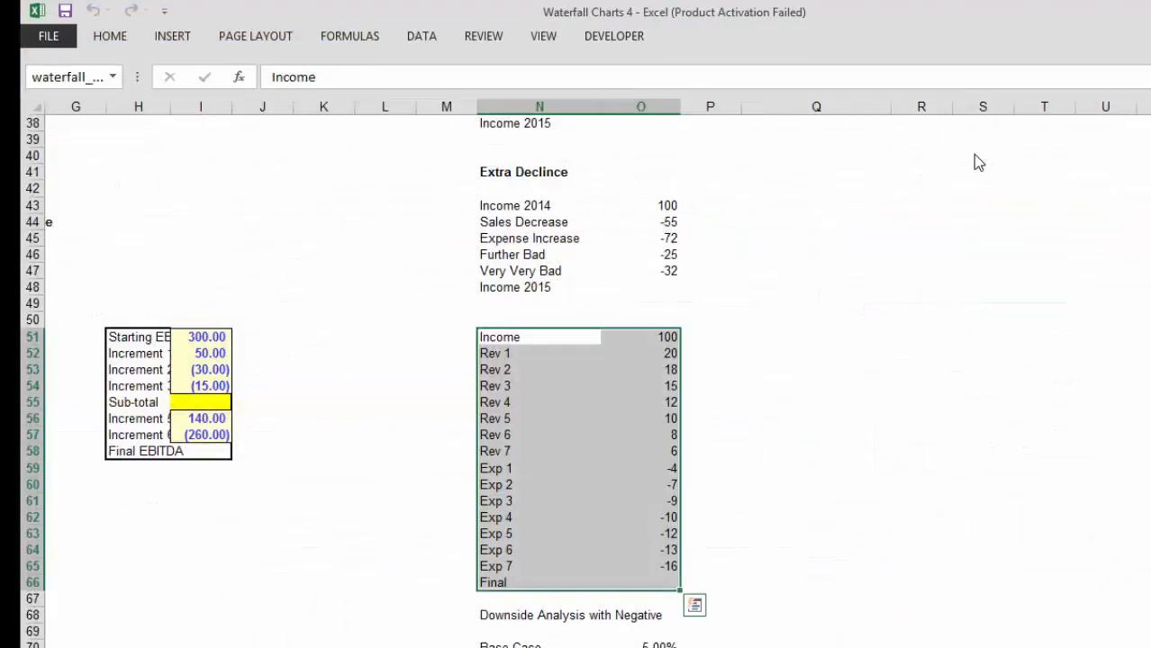
# Step: Examine the Downside Analysis with Negative tables below the Income to Final table
pyautogui.press('Down')
pyautogui.press('Down')
pyautogui.press('Down')
pyautogui.press('Down')
pyautogui.press('Down')
pyautogui.press('Down')
pyautogui.press('Down')
pyautogui.press('Down')
pyautogui.press('Down')
pyautogui.press('Down')
pyautogui.press('Down')
pyautogui.press('Down')
pyautogui.press('Down')
pyautogui.press('Down')
pyautogui.press('Down')
pyautogui.press('Down')
pyautogui.press('Down')
pyautogui.press('Down')
pyautogui.press('Down')
pyautogui.press('Down')
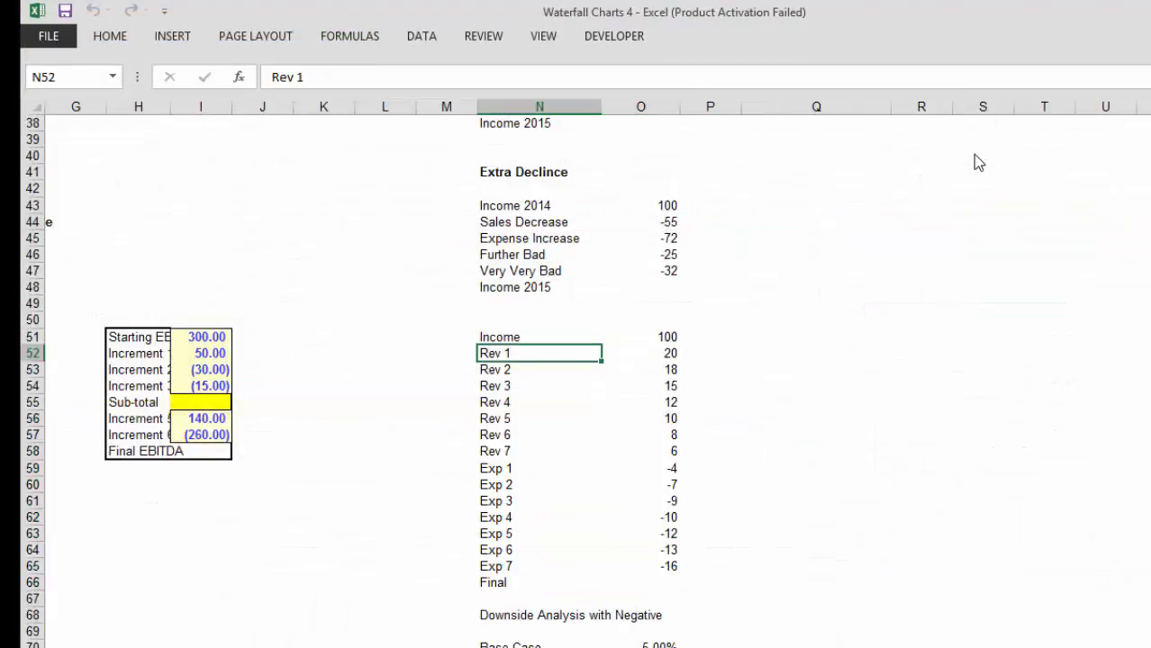
pyautogui.press('Down')
pyautogui.press('Down')
pyautogui.press('Down')
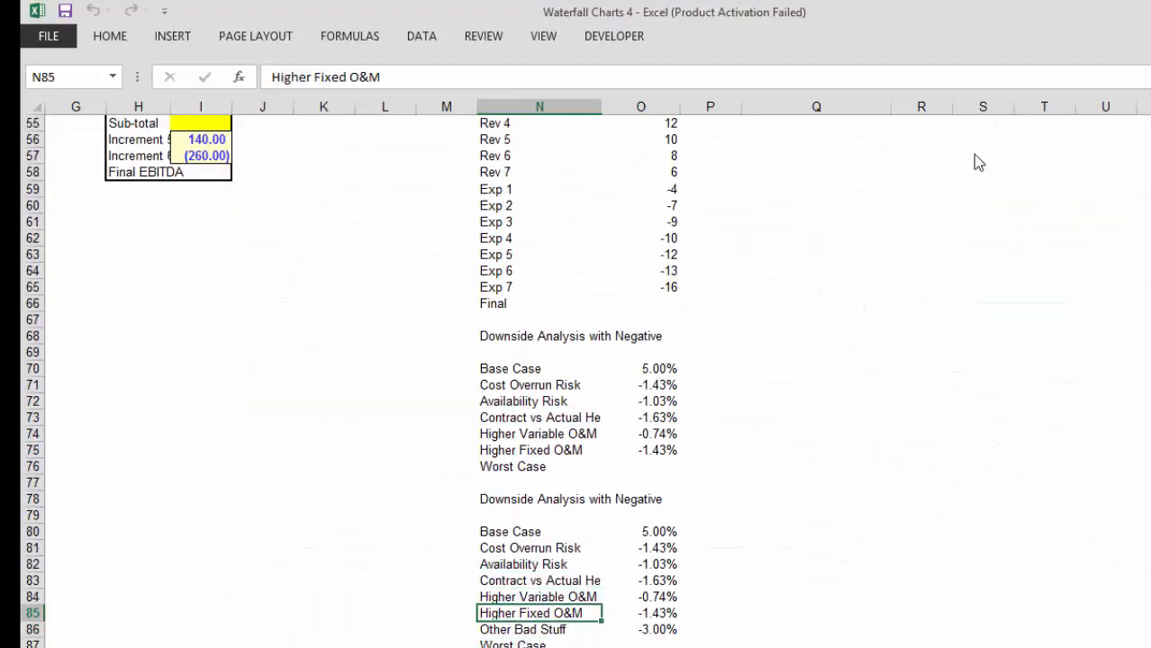
pyautogui.press('Up')
pyautogui.press('Up')
pyautogui.press('Up')
pyautogui.press('Up')
pyautogui.press('Up')
pyautogui.press('Up')
pyautogui.press('Down')
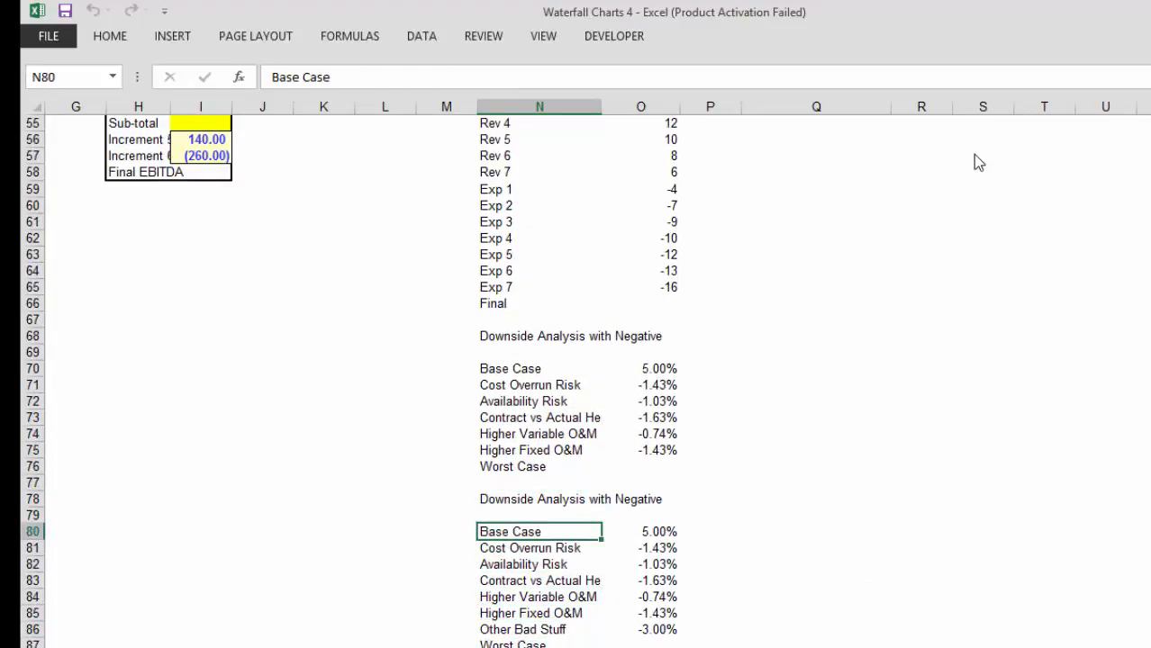
pyautogui.press('Up')
pyautogui.press('Up')
pyautogui.press('Up')
pyautogui.press('Up')
pyautogui.press('Up')
pyautogui.press('Up')
pyautogui.press('Up')
pyautogui.press('Up')
pyautogui.press('Up')
pyautogui.press('Down')
pyautogui.press('Down')
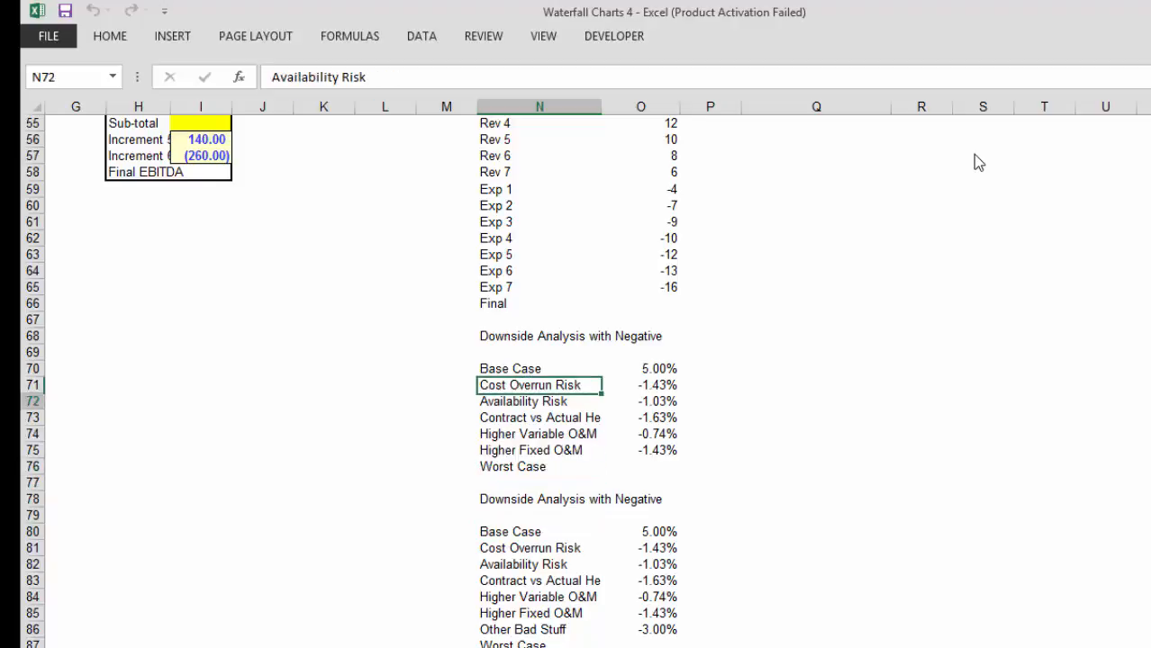
pyautogui.press('Down')
pyautogui.press('Down')
pyautogui.press('Down')
pyautogui.press('Down')
pyautogui.press('Down')
pyautogui.press('Down')
pyautogui.press('Down')
pyautogui.press('Down')
pyautogui.press('Down')
pyautogui.press('Down')
pyautogui.press('Down')
pyautogui.press('Down')
pyautogui.press('Down')
pyautogui.press('Down')
pyautogui.press('Down')
pyautogui.press('Down')
pyautogui.press('Down')
pyautogui.press('Down')
pyautogui.press('Down')
pyautogui.press('Up')
pyautogui.press('Up')
pyautogui.press('Up')
pyautogui.press('Up')
pyautogui.press('Up')
pyautogui.press('Up')
pyautogui.press('Up')
pyautogui.press('Up')
pyautogui.press('Up')
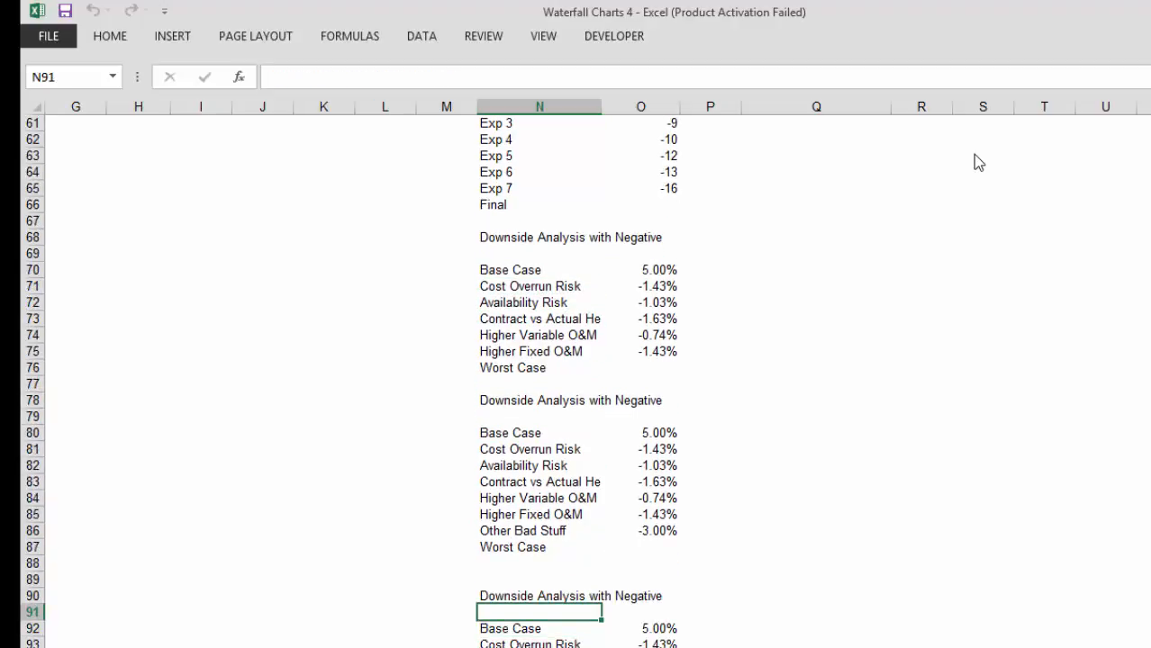
pyautogui.press('Up')
pyautogui.press('Up')
pyautogui.press('Up')
pyautogui.press('Up')
pyautogui.press('Up')
pyautogui.press('Up')
pyautogui.press('Up')
pyautogui.press('Up')
# Step: Generate a waterfall chart from the Base Case to Worst Case table that includes Other Bad Stuff at -3.00%, and finish without modifying its elements
pyautogui.press('Down')
pyautogui.press('Down')
pyautogui.press('Down')
pyautogui.press('Down')
pyautogui.press('Down')
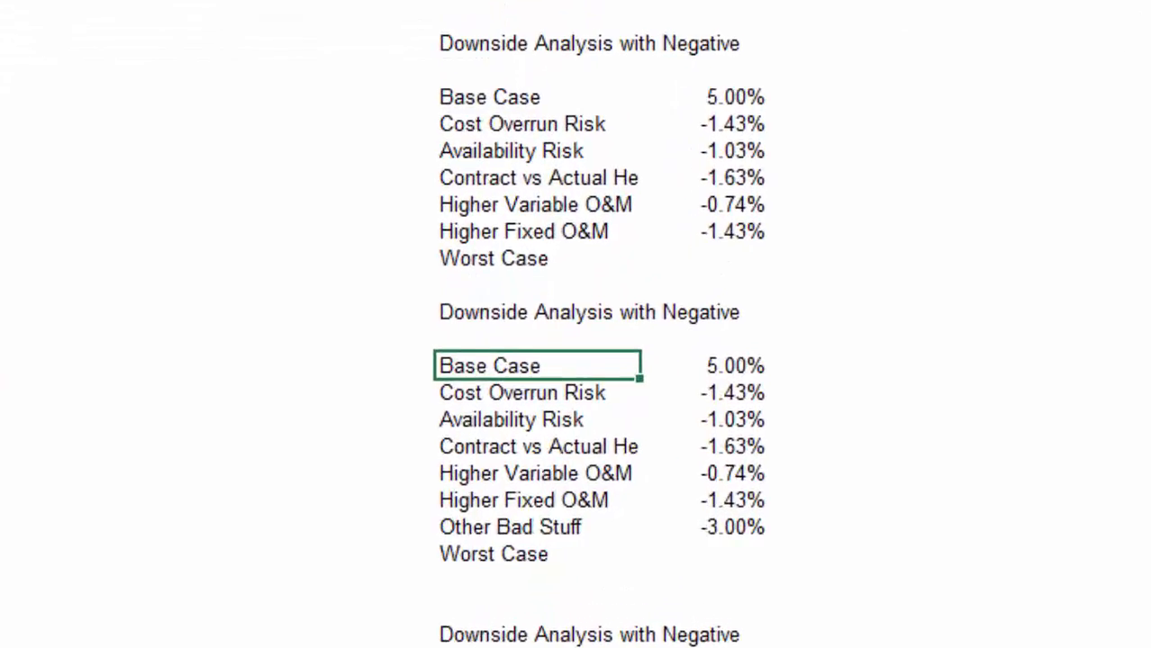
pyautogui.hotkey('shift', 'Right')
pyautogui.hotkey('shift', 'Down')
pyautogui.hotkey('shift', 'Down')
pyautogui.hotkey('shift', 'Down')
pyautogui.hotkey('shift', 'Down')
pyautogui.hotkey('shift', 'Down')
pyautogui.hotkey('shift', 'Down')
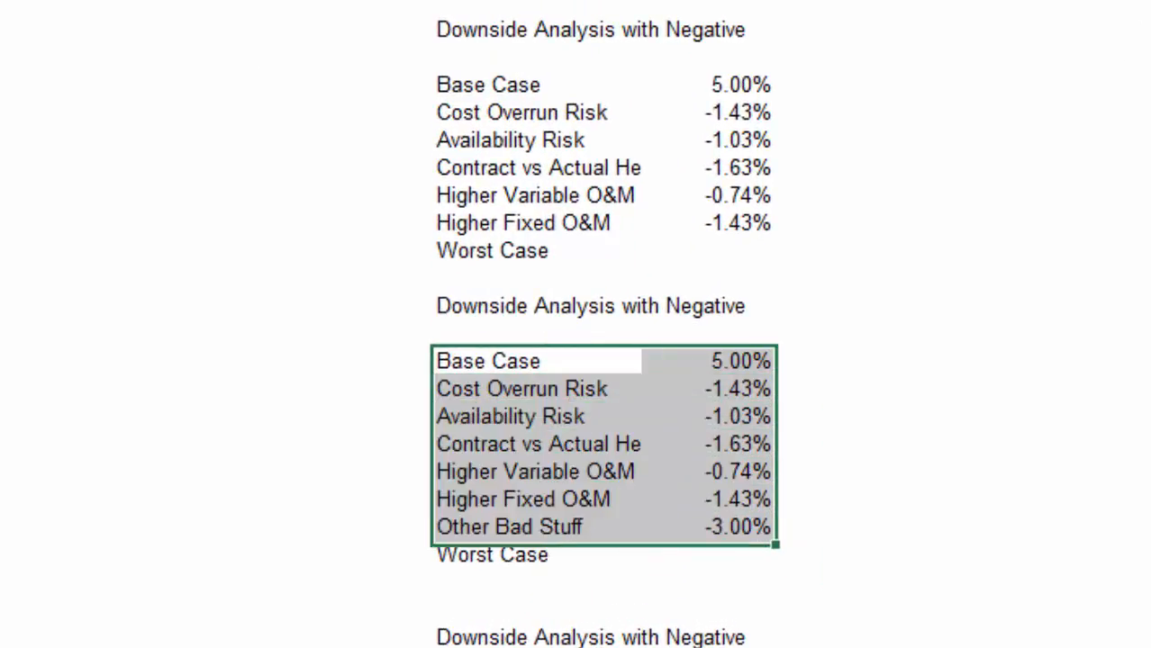
pyautogui.hotkey('shift', 'Down')
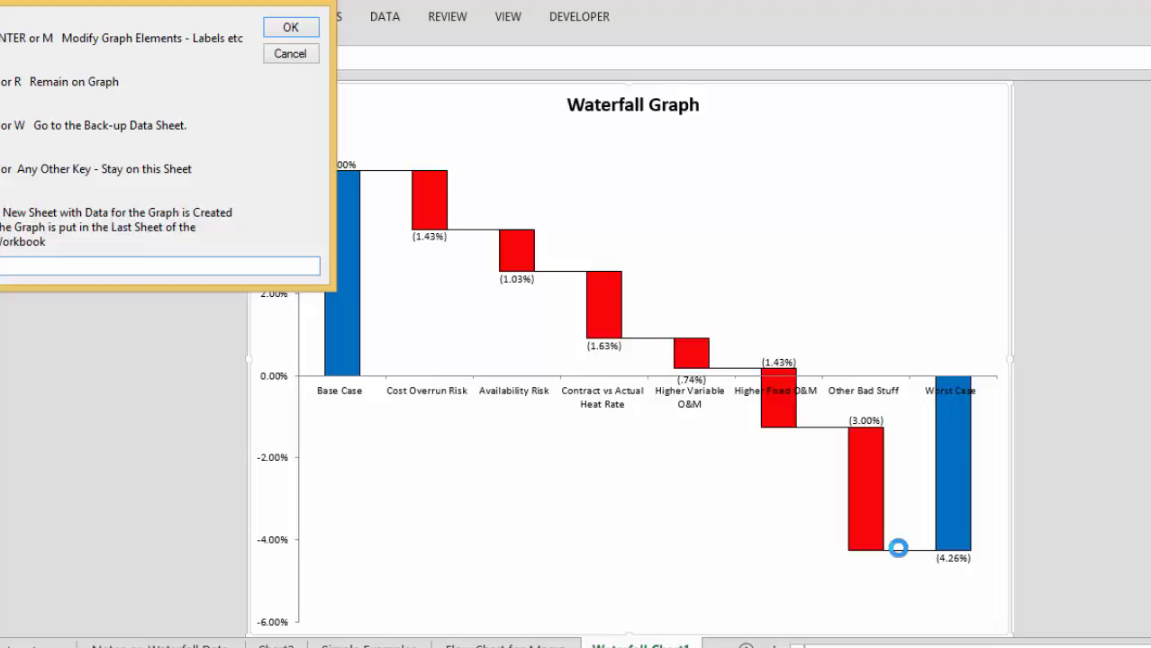
pyautogui.press('Return')
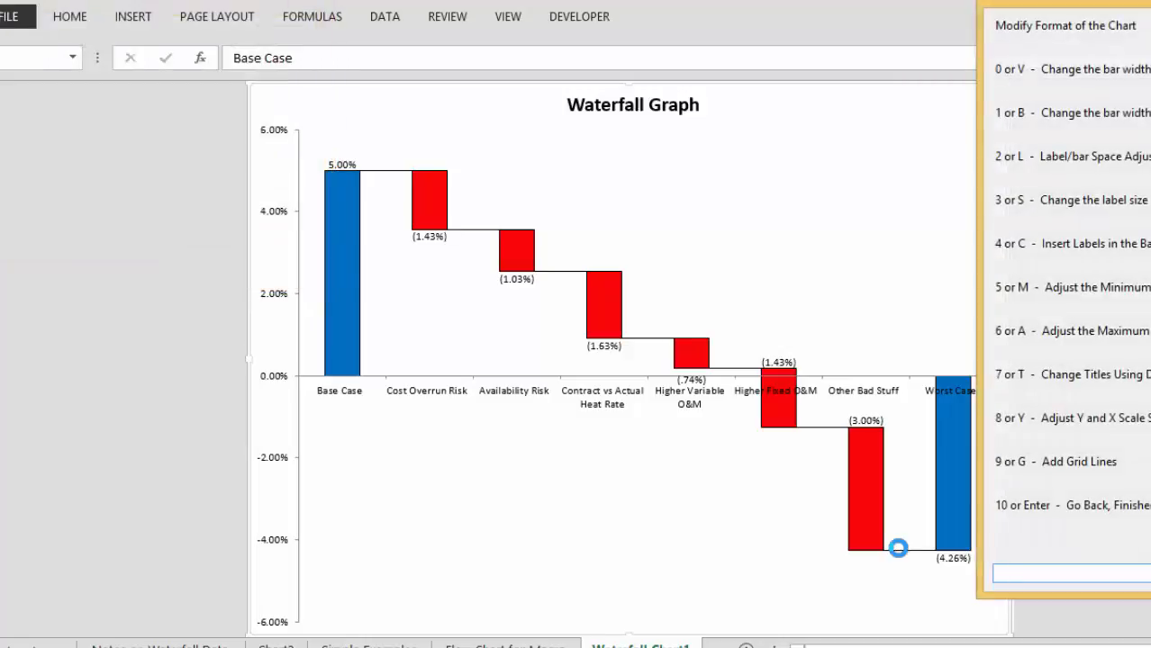
pyautogui.press('Return')
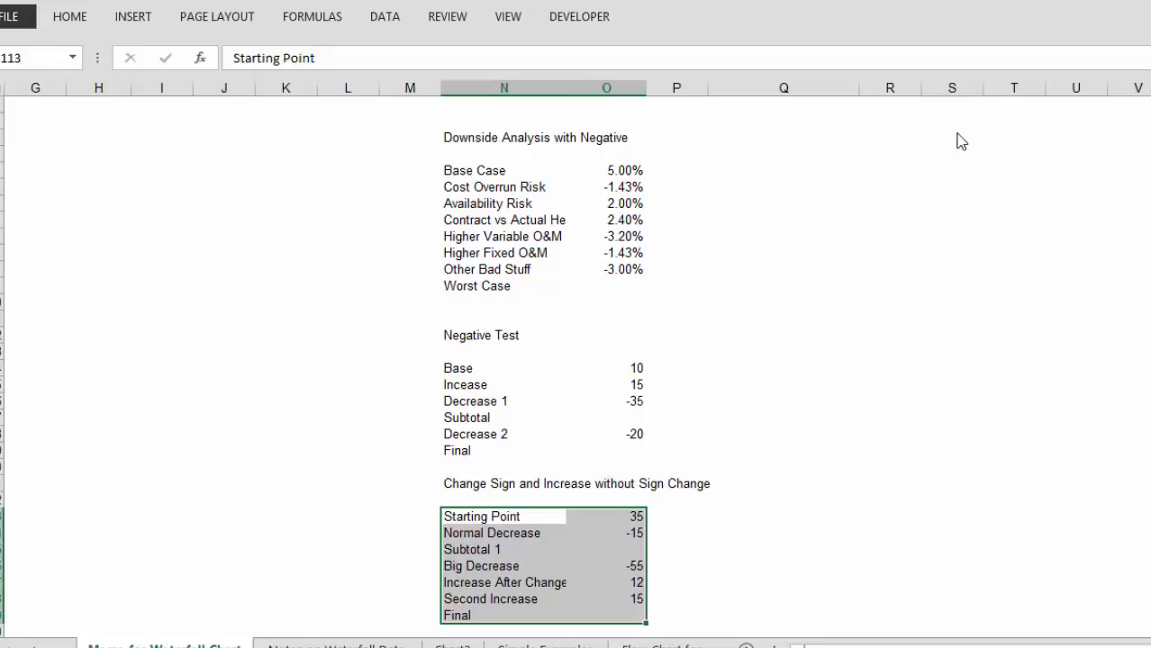
# Step: Generate a waterfall chart from the Starting Point to Final table with Subtotal 1, and finish without modifying its elements
pyautogui.press('Return')
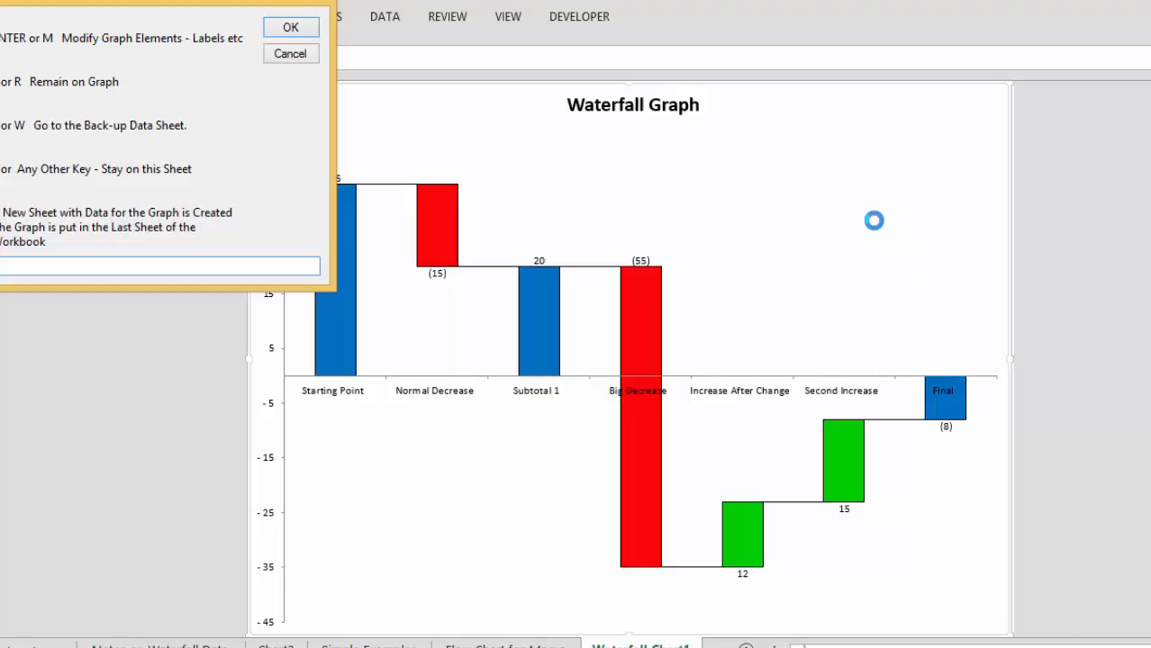
pyautogui.press('Return')
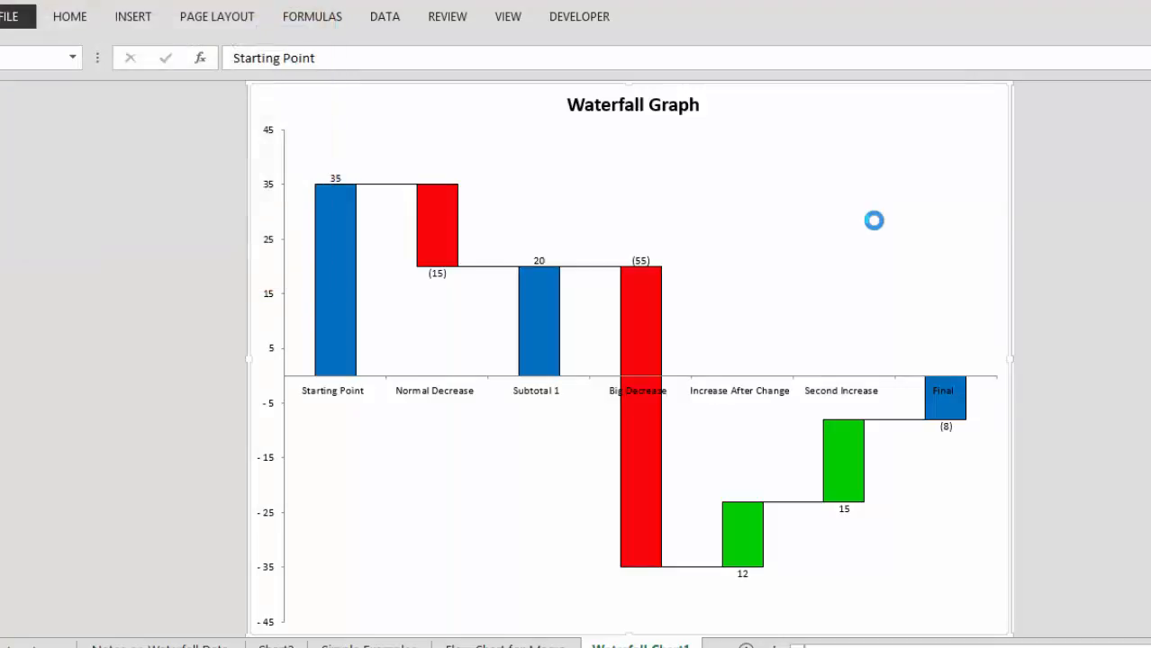
pyautogui.press('Return')
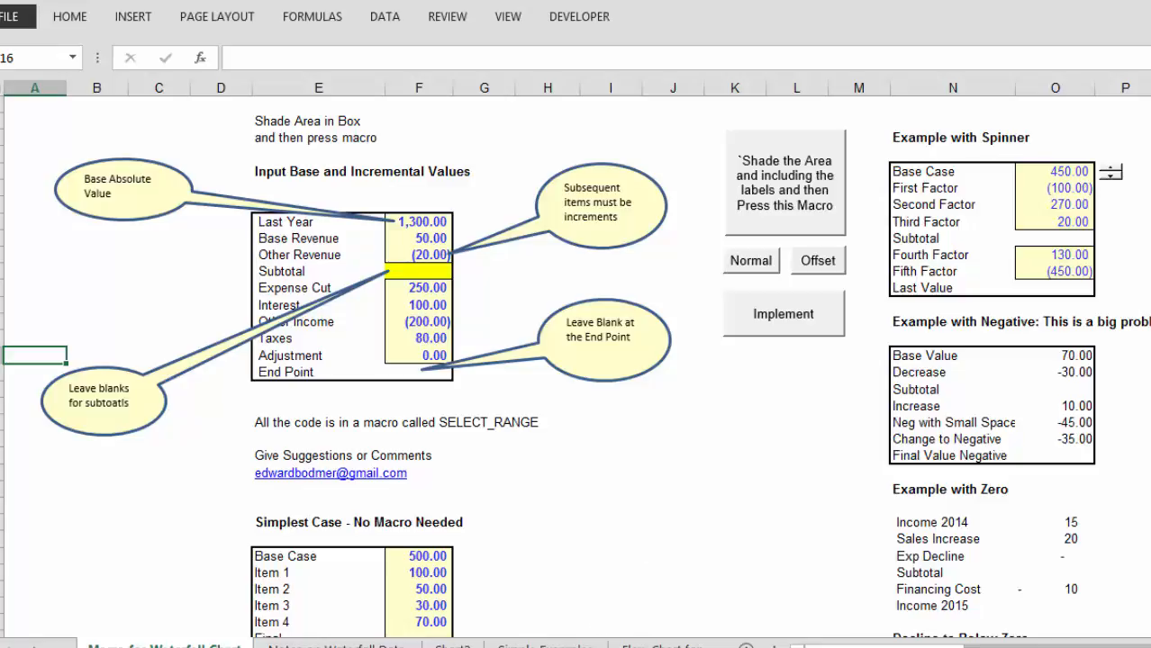
pyautogui.click(537, 644)
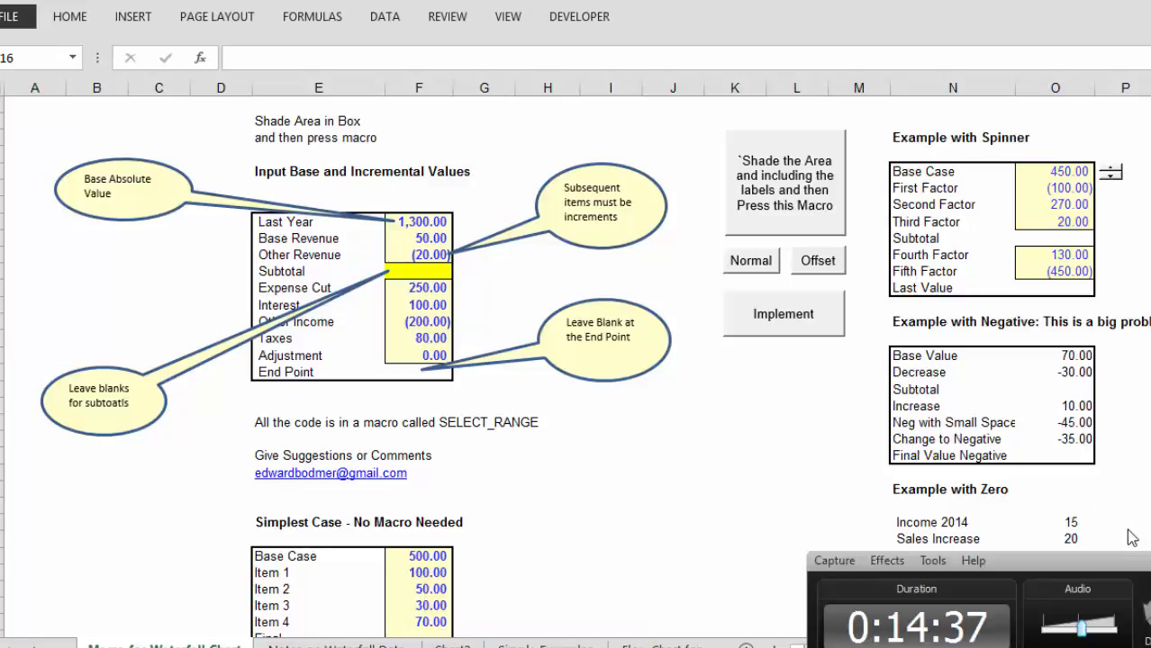